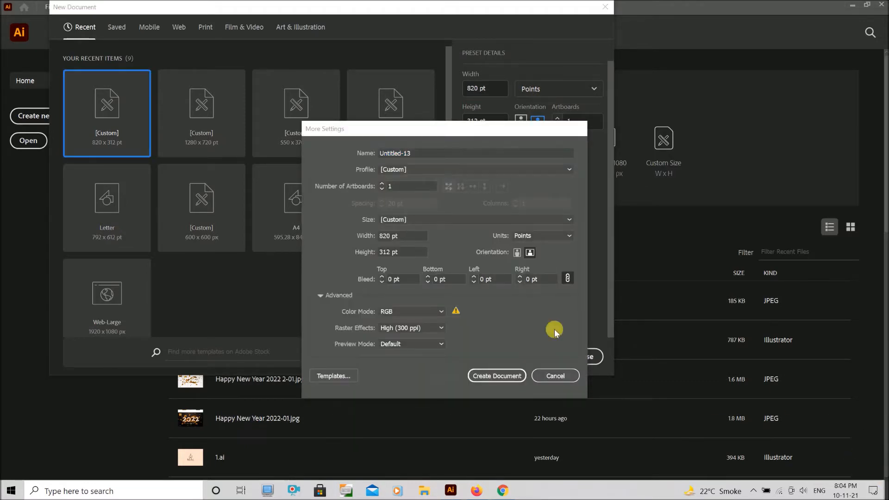
Name the new document Web Banner and create it.
left_click_drag(418, 156, 369, 153)
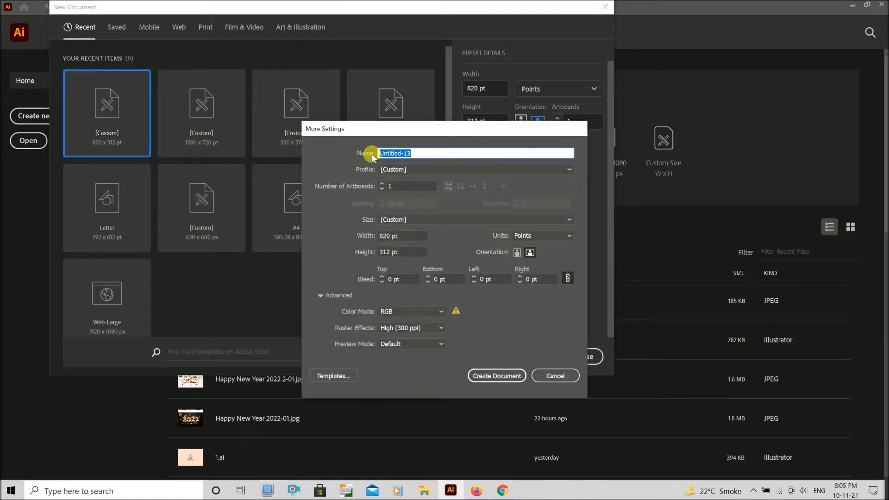
type("WE")
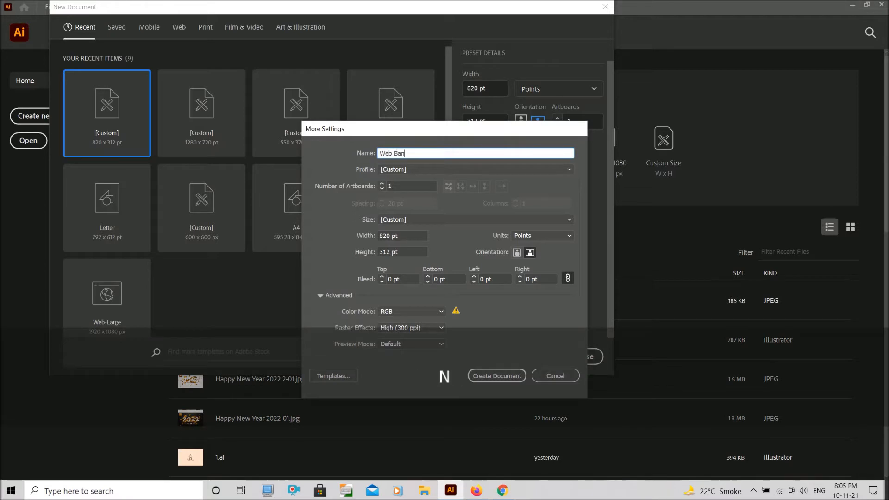
key("Return")
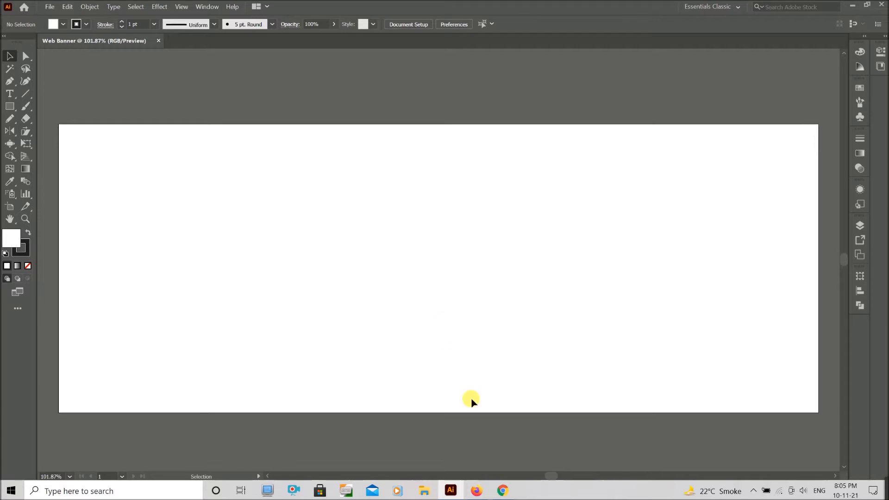
Copy the aerial beach resort photo from Pexels in the browser and paste it into the Web Banner document in Illustrator.
left_click(503, 491)
right_click(461, 222)
left_click(496, 342)
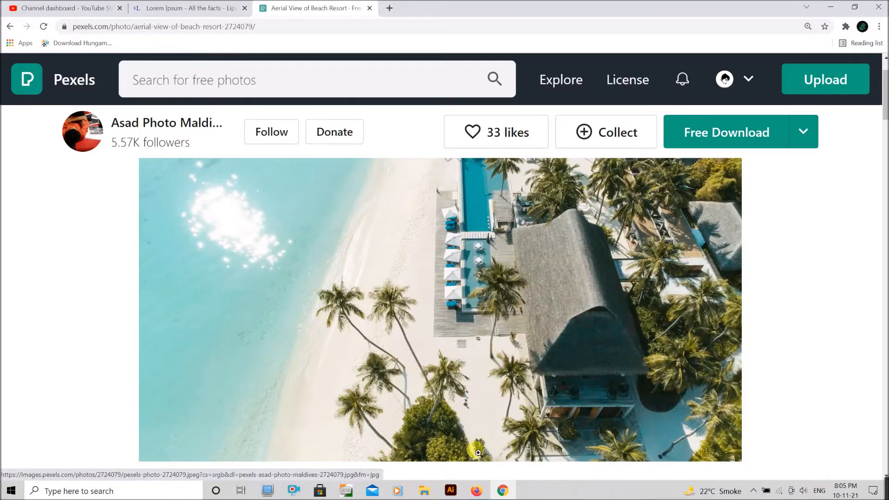
left_click(444, 486)
key("ctrl+v")
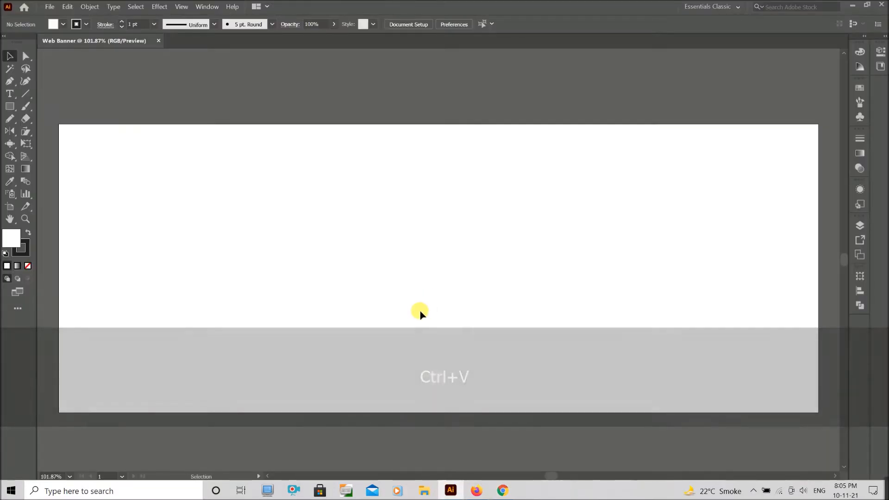
Scale the beach resort photo down to about 426 × 226 pt and place it above the artboard.
key("ctrl")
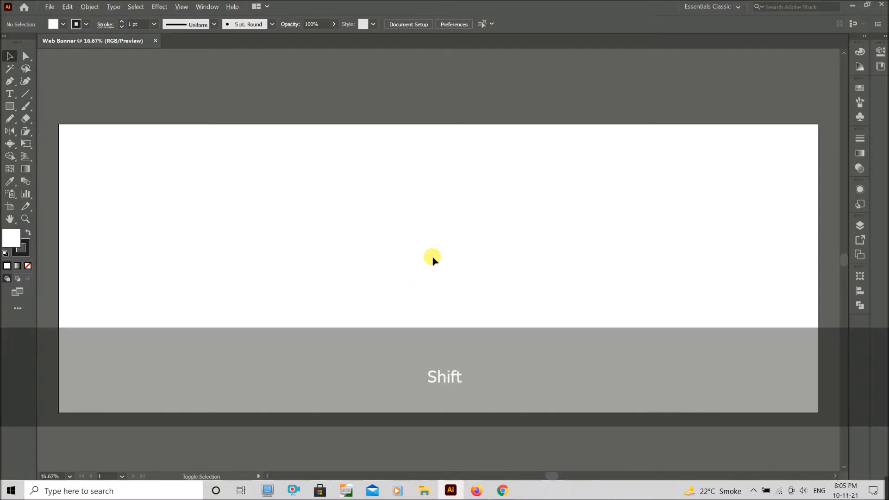
scroll(432, 257, "down", 5)
scroll(433, 257, "down", 2)
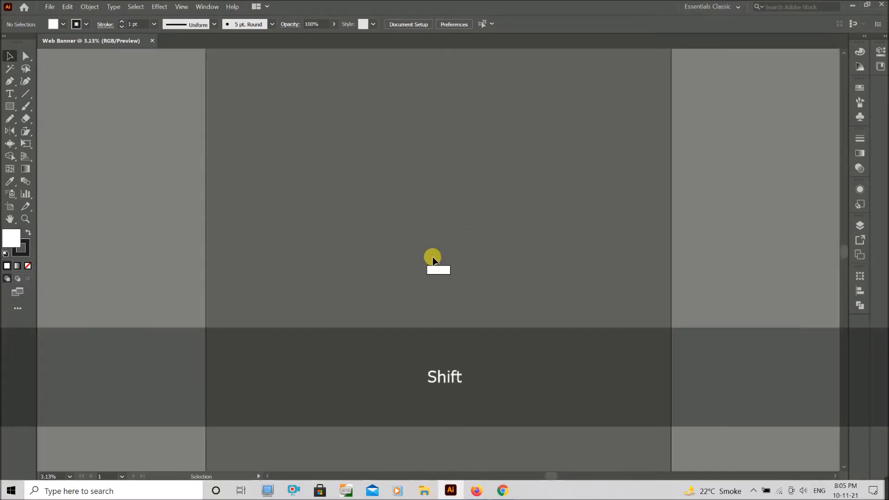
scroll(432, 259, "up", 2)
scroll(445, 316, "up", 3)
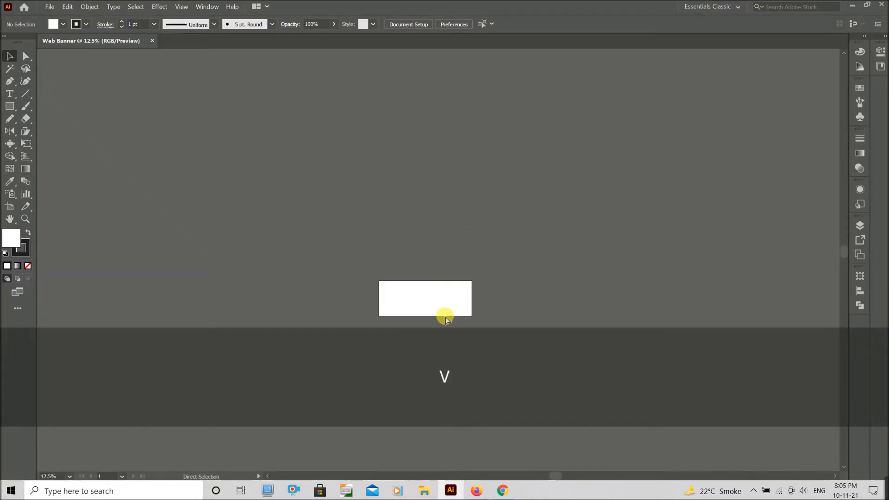
left_click(445, 319)
left_click_drag(653, 262, 502, 277)
scroll(455, 301, "up", 2)
left_click_drag(551, 219, 471, 228)
left_click_drag(432, 221, 433, 195)
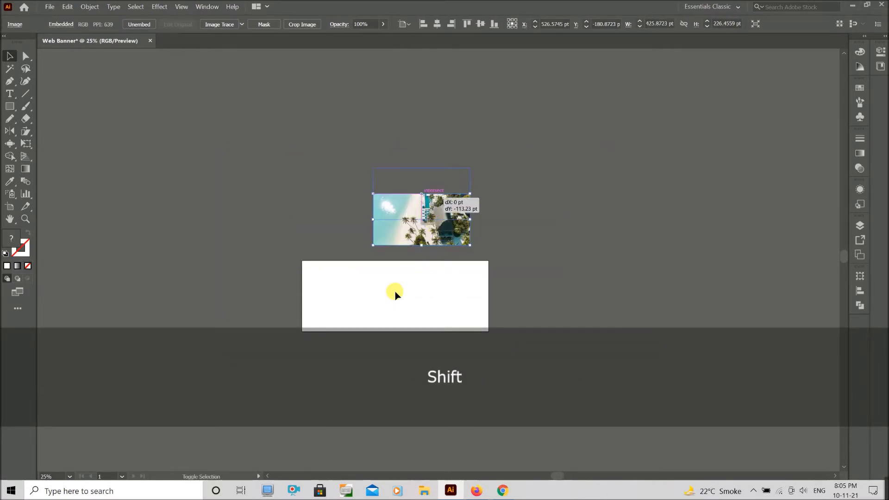
Draw a rounded-corner diamond over the artboard's upper-left corner from a rotated square of about 179 pt, with a corner radius of about 20.5 pt.
scroll(376, 298, "up", 2)
left_click(406, 307)
scroll(411, 318, "up", 1)
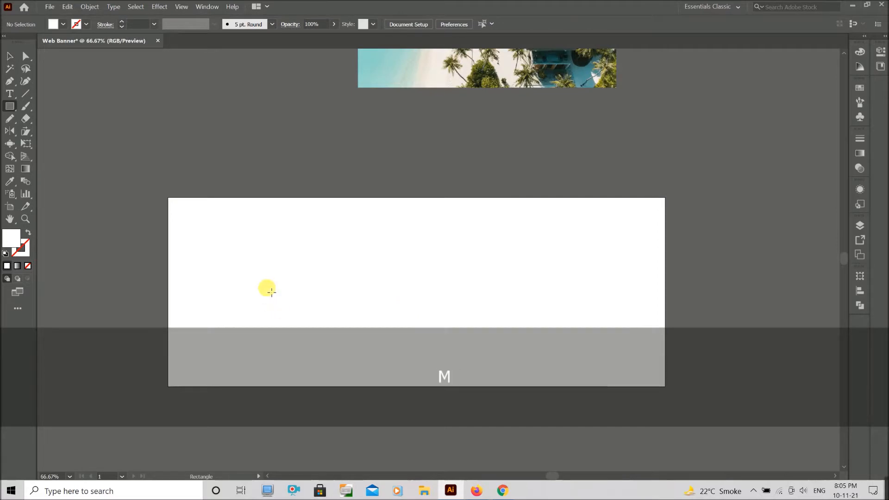
mouse_move(267, 281)
left_mouse_down()
mouse_move(344, 347)
mouse_move(326, 340)
mouse_move(363, 318)
mouse_move(355, 345)
mouse_move(367, 331)
mouse_move(322, 321)
mouse_move(233, 255)
mouse_move(252, 260)
left_mouse_up()
key("v")
left_click_drag(260, 226, 292, 236)
left_click_drag(205, 292, 204, 285)
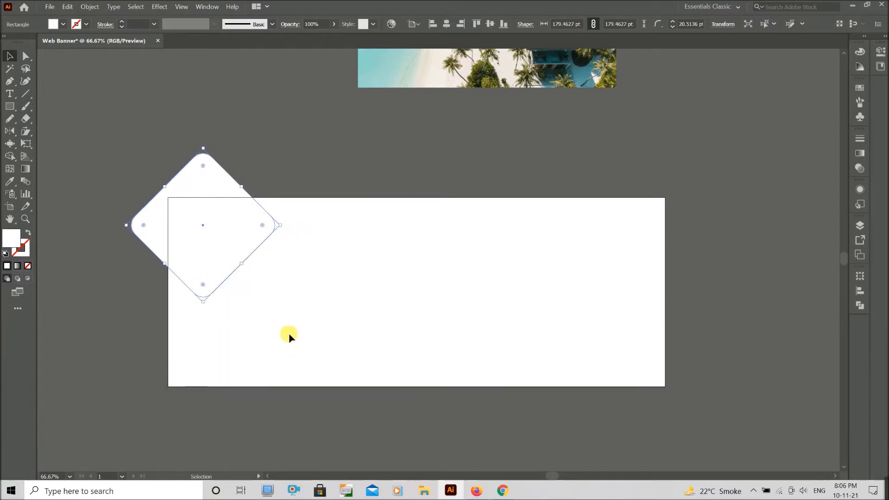
Fill the rounded diamond with black.
key("v")
left_click(53, 24)
left_click(40, 42)
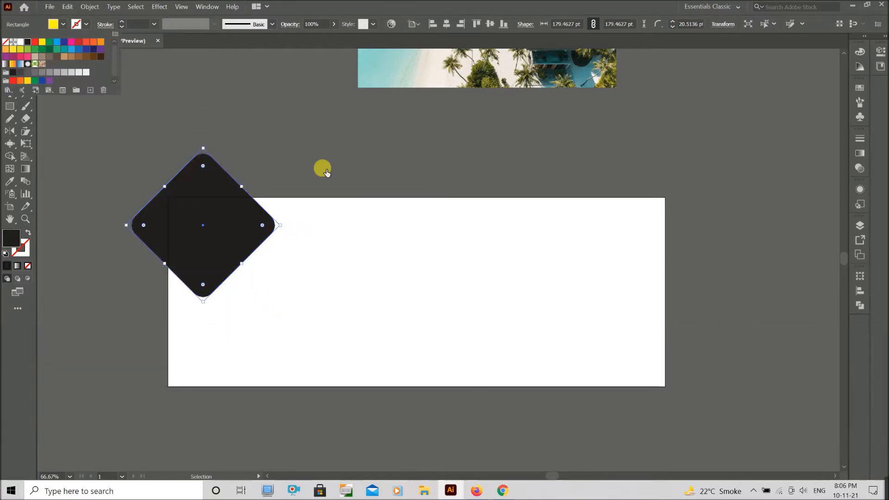
left_click(27, 42)
left_click(249, 321)
Duplicate the black diamond three times: at the artboard's lower-left corner, on its upper edge and at its lower edge.
left_click(212, 254)
left_click_drag(212, 254, 193, 391)
left_click_drag(245, 417, 245, 417)
left_click_drag(225, 266, 370, 244)
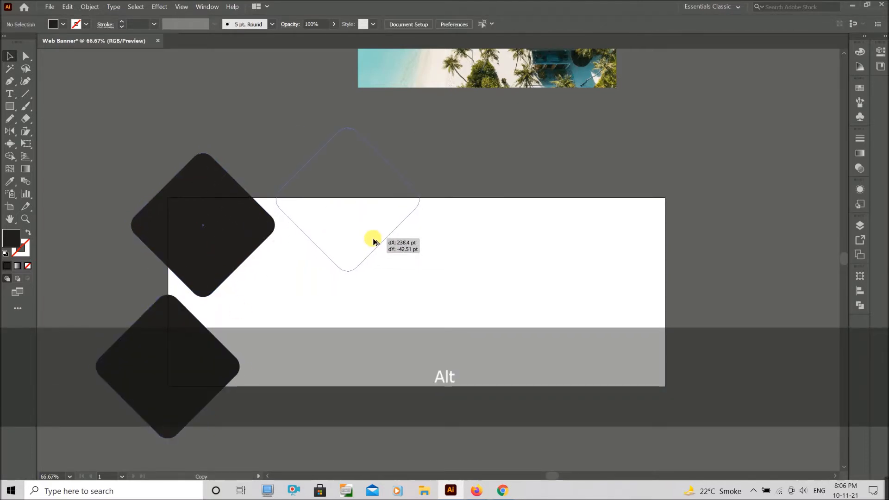
left_click_drag(362, 325, 361, 324)
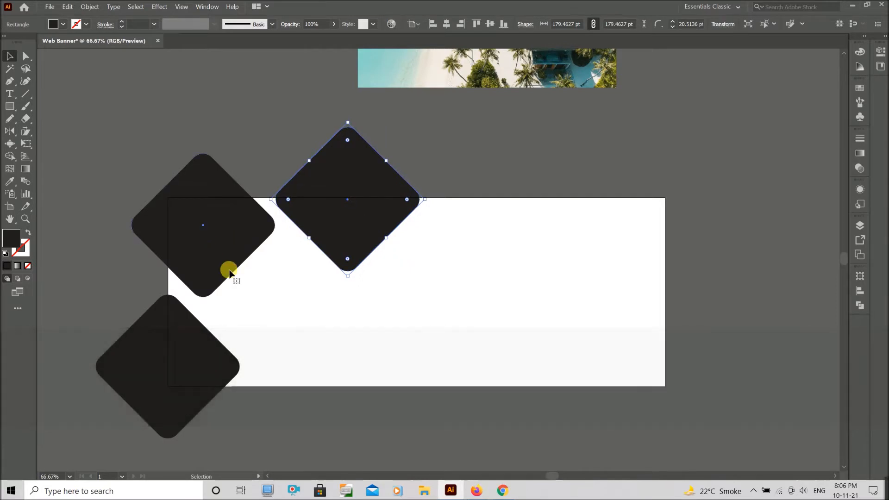
left_click_drag(233, 253, 325, 338)
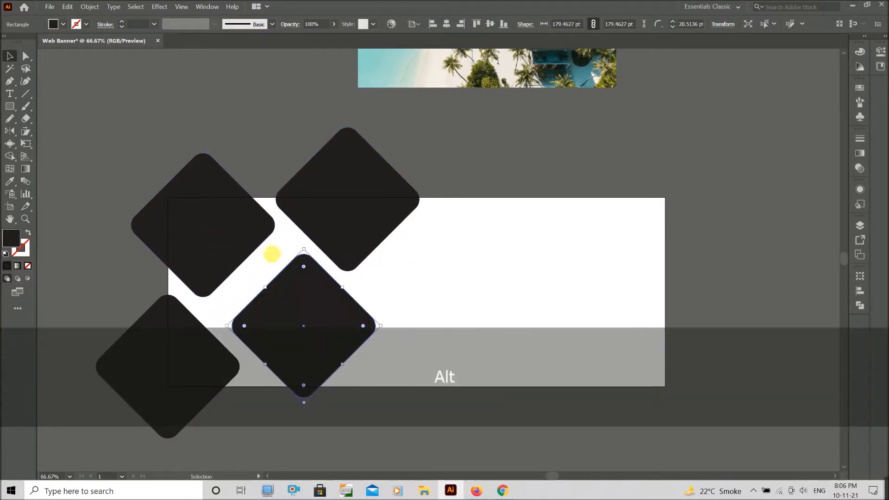
Nudge the four black diamonds into a staggered cluster with roughly even gaps between them.
left_click_drag(259, 235, 278, 240)
left_click(423, 258)
left_click_drag(199, 334, 192, 341)
left_click_drag(353, 218, 354, 207)
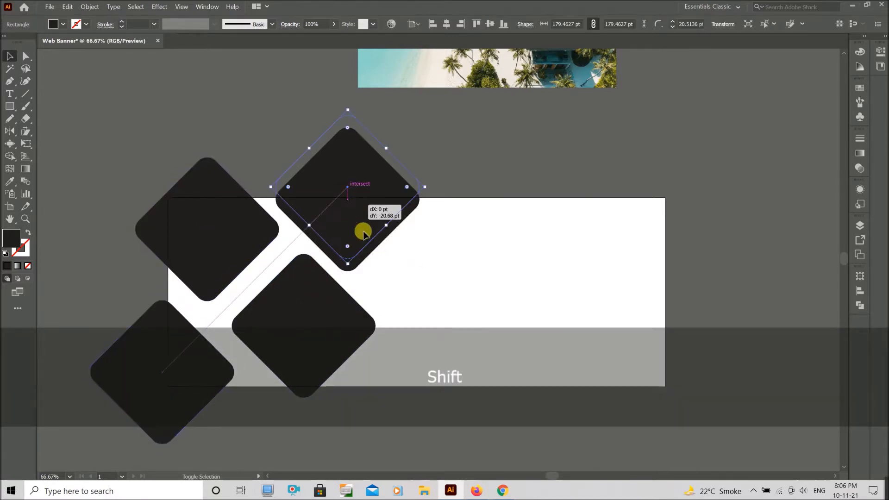
left_click_drag(310, 307, 293, 319)
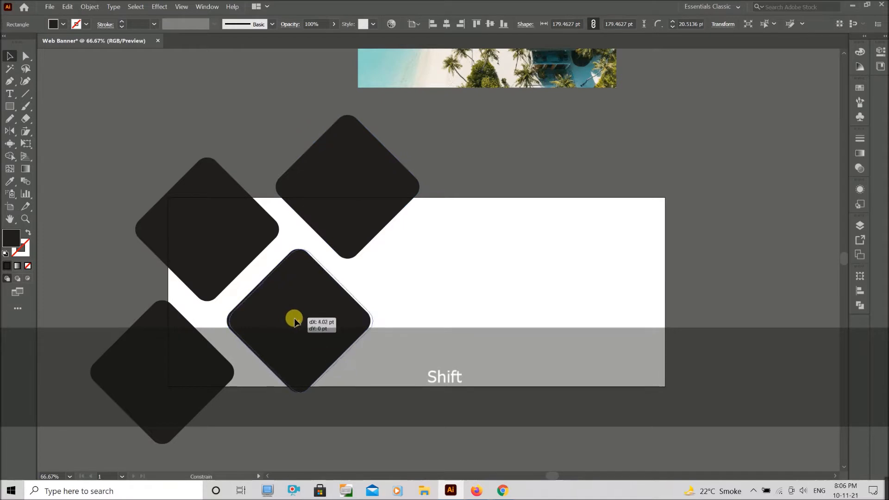
left_click_drag(171, 352, 176, 349)
left_click(394, 334)
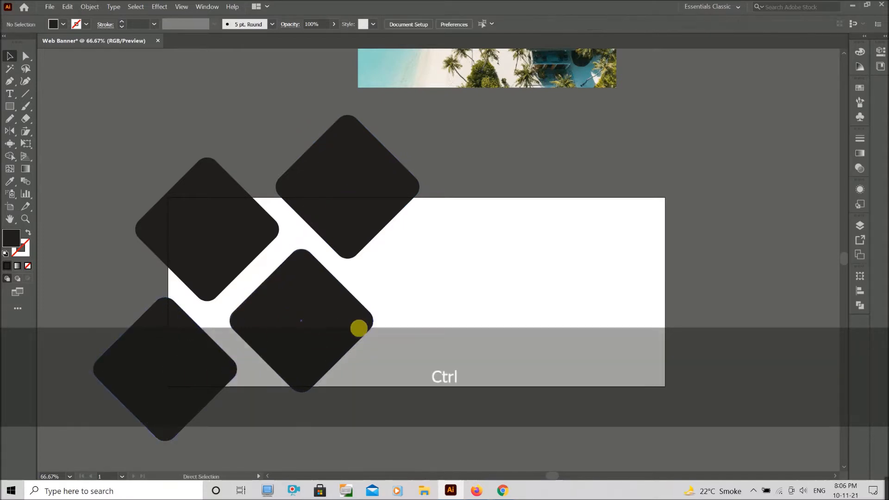
key("ctrl+z")
left_click_drag(288, 304, 288, 307)
left_click_drag(181, 336, 184, 337)
left_click(407, 278)
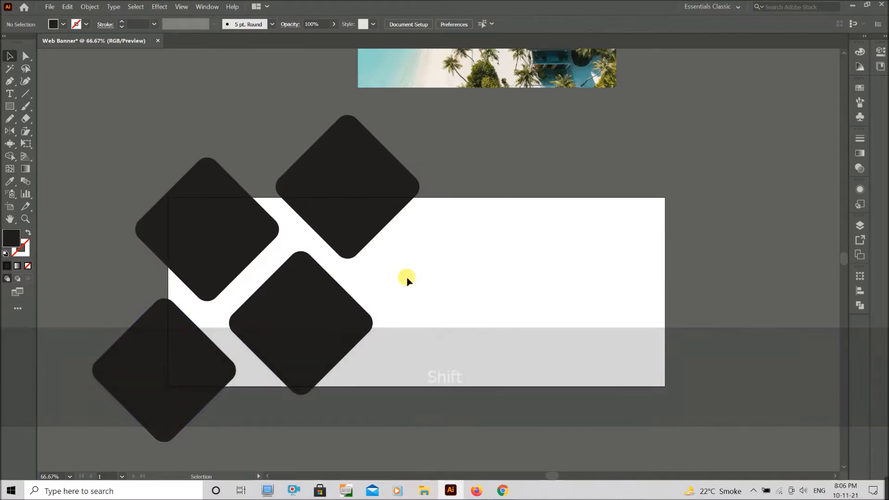
Duplicate the beach resort photo over the diamond at the artboard's upper-left corner and clip it to that shape with a clipping mask.
scroll(407, 280, "up", 1)
left_click_drag(509, 95, 237, 306)
left_click(214, 223, "shift")
right_click(215, 221)
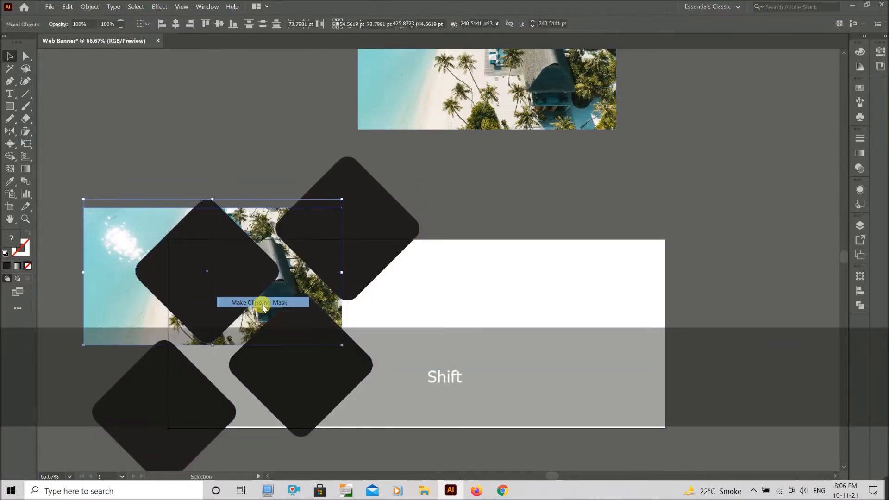
left_click(232, 301)
left_click(428, 327)
Switch to the browser, browse the related Pexels photos and open the aerial photo of the island resort.
scroll(428, 327, "down", 1)
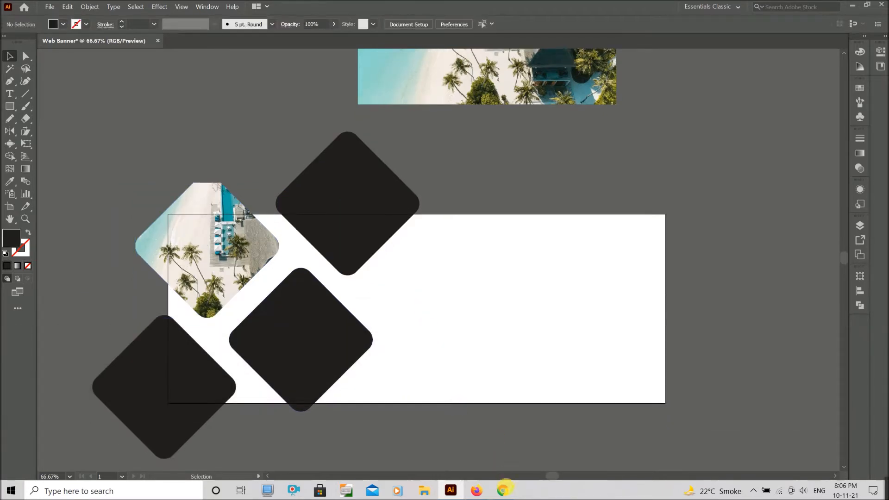
left_click(507, 480)
scroll(465, 322, "down", 5)
scroll(487, 320, "down", 3)
scroll(401, 292, "up", 3)
scroll(401, 291, "down", 10)
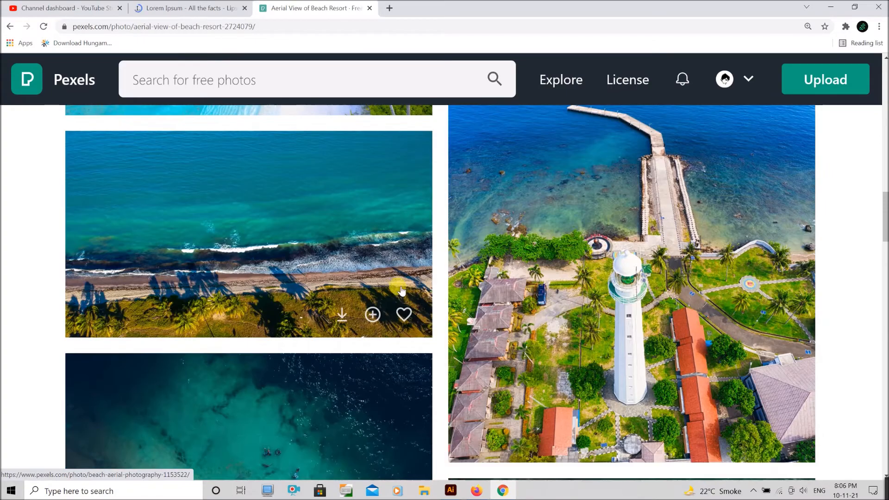
scroll(401, 291, "down", 10)
scroll(401, 290, "down", 3)
scroll(401, 289, "up", 4)
scroll(397, 290, "down", 8)
scroll(557, 364, "up", 3)
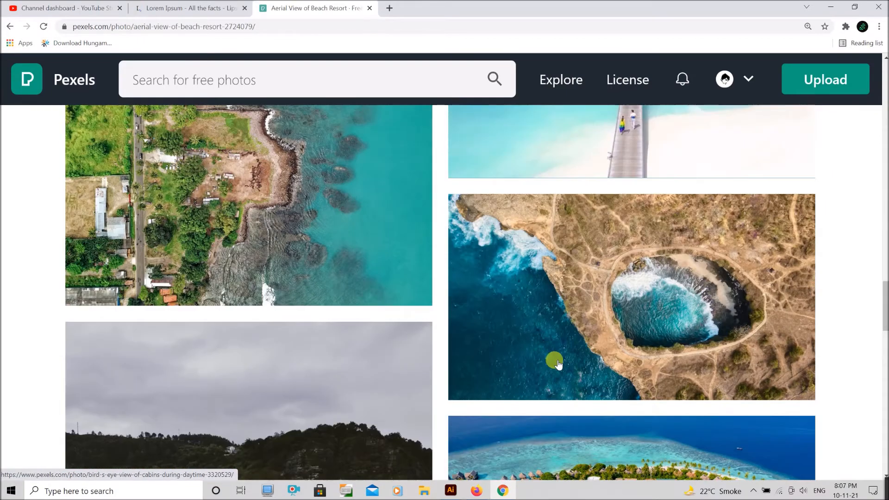
scroll(557, 364, "down", 5)
scroll(649, 254, "down", 5)
scroll(646, 253, "up", 5)
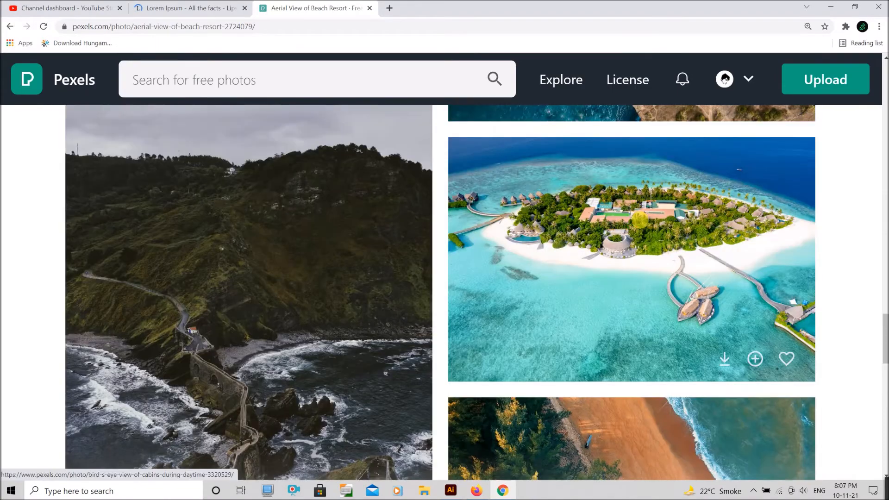
left_click(644, 223)
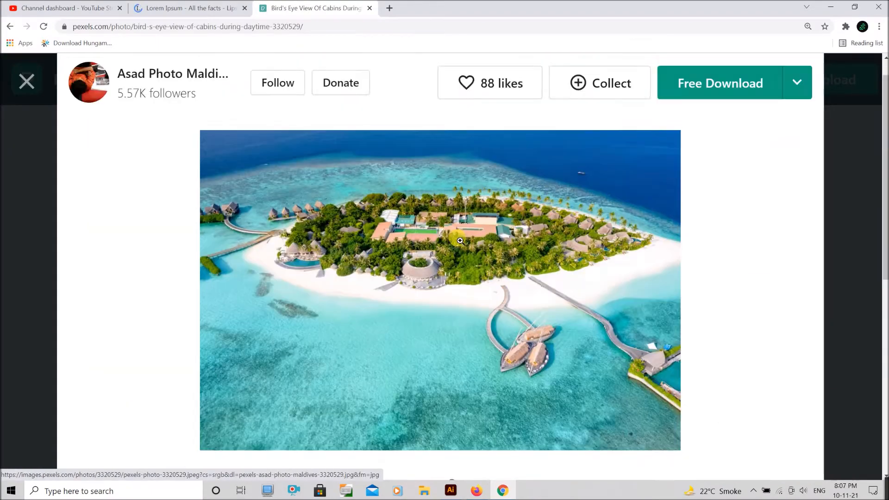
Copy the island resort photo and paste it into the Web Banner document in Illustrator.
scroll(533, 232, "down", 8)
scroll(463, 241, "up", 8)
right_click(445, 244)
right_click(403, 268)
left_click(449, 390)
key("alt+Tab")
key("ctrl+v")
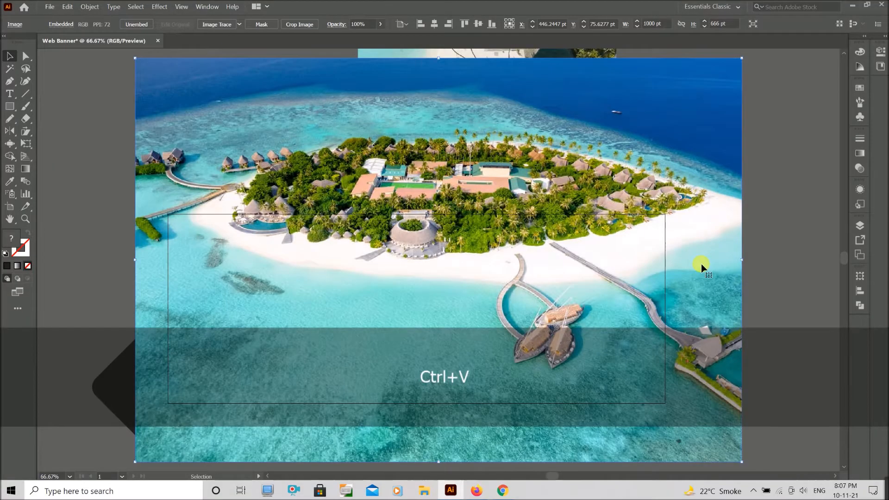
Shrink the island photo, send it behind the diamond at the artboard's lower edge and clip it to that shape.
left_click_drag(742, 260, 541, 283)
mouse_move(352, 346)
left_mouse_down()
mouse_move(377, 345)
mouse_move(292, 369)
mouse_move(339, 344)
mouse_move(358, 345)
left_mouse_up()
key("ctrl+shift+bracketleft")
left_click(366, 342, "shift")
right_click(359, 345)
left_click(395, 266)
left_click(387, 381)
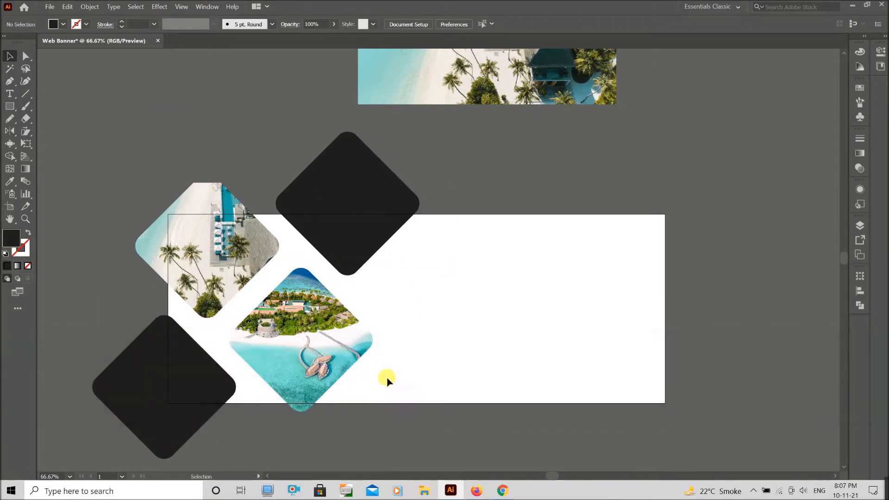
Recolour the two remaining black diamonds with a turquoise sampled from the beach photo's water using the Eyedropper.
left_click(371, 263)
left_click(200, 370, "shift")
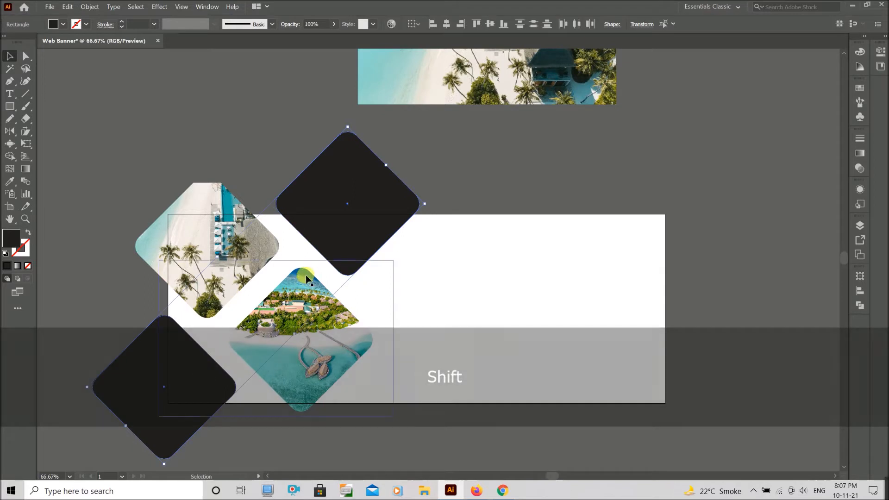
key("i")
left_click(354, 308)
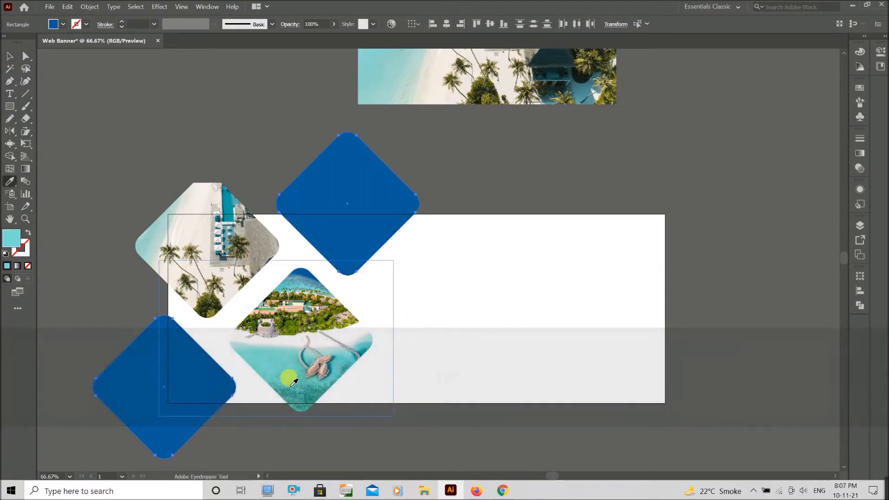
left_click(375, 76)
key("v")
left_click(459, 341)
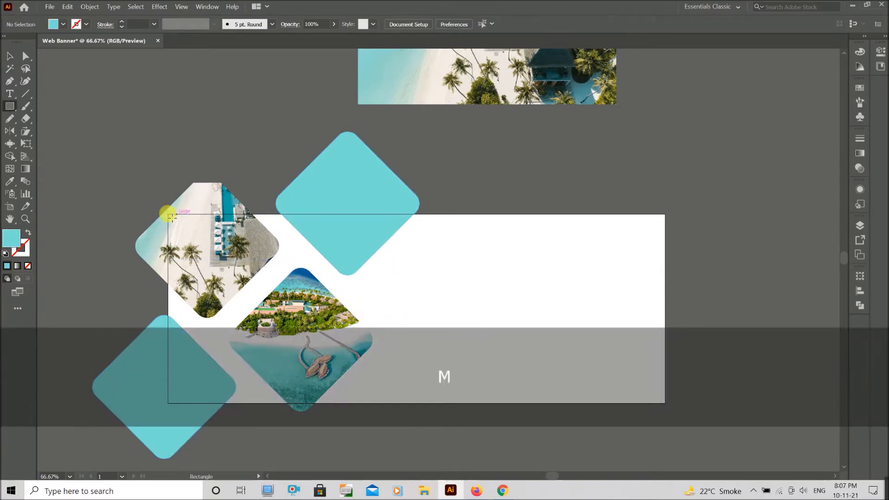
Draw an 820 × 312 pt rectangle covering the artboard, fill it with very light grey and send it to the back.
left_click_drag(170, 215, 665, 403)
key("v")
left_click(55, 27)
left_click(86, 72)
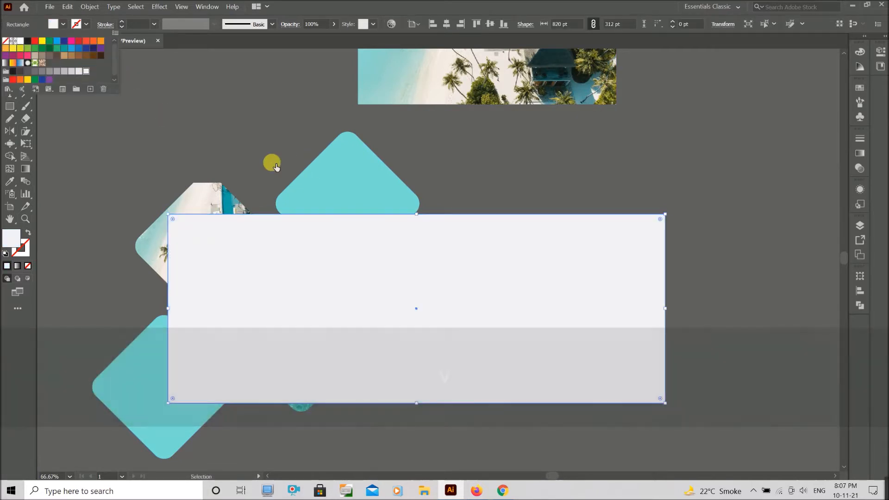
left_click(272, 164)
key("ctrl+shift+[")
Apply a radial white to light-grey gradient to the background rectangle.
left_click(861, 153)
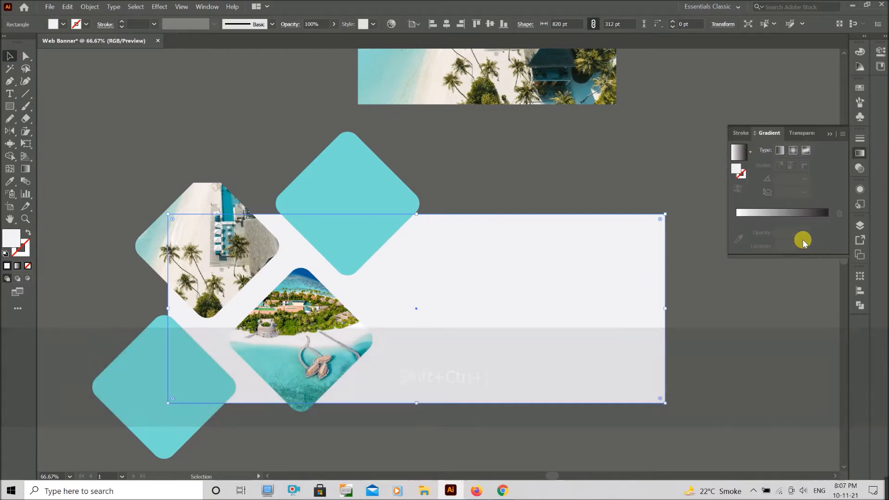
left_click(824, 226)
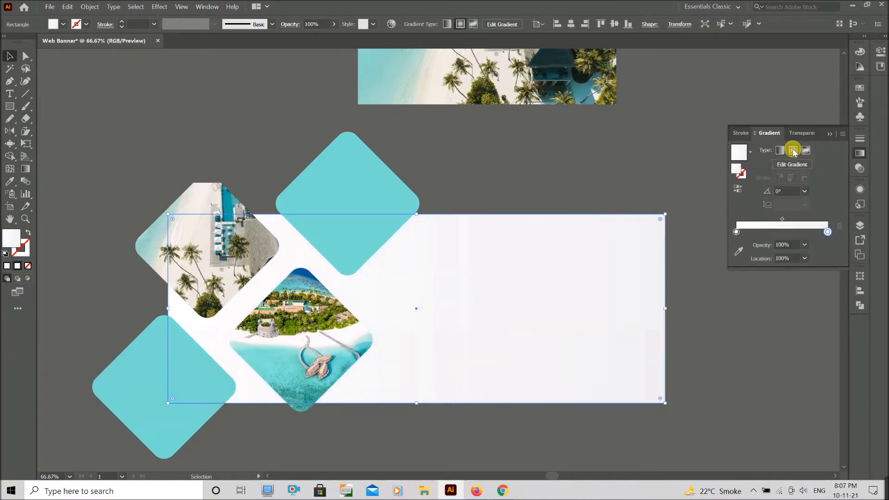
key("g")
key("v")
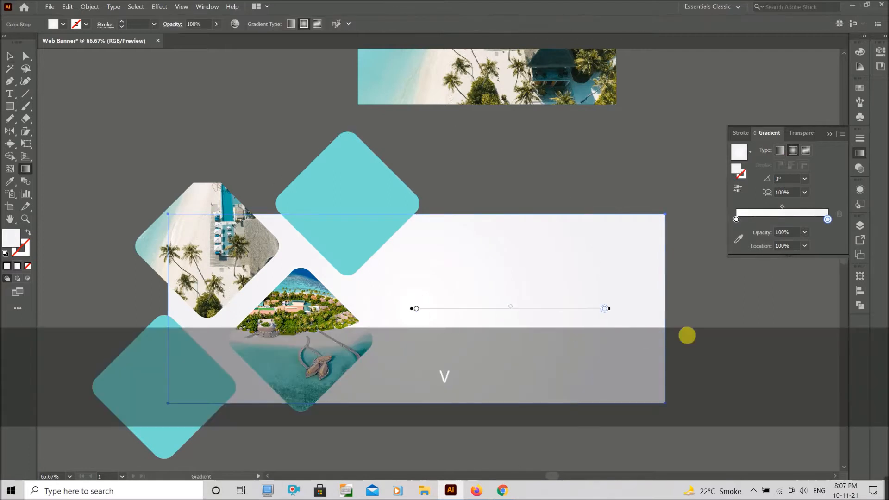
left_click(709, 337)
scroll(403, 376, "down", 1)
left_click(333, 315)
left_click(249, 217, "shift")
left_click(310, 187, "shift")
left_click(312, 413)
Draw a circle about 226 pt wide across the artboard's lower edge and fill it with a radial black-to-white gradient.
key("l")
left_click_drag(383, 392, 452, 446)
key("v")
double_click(736, 231)
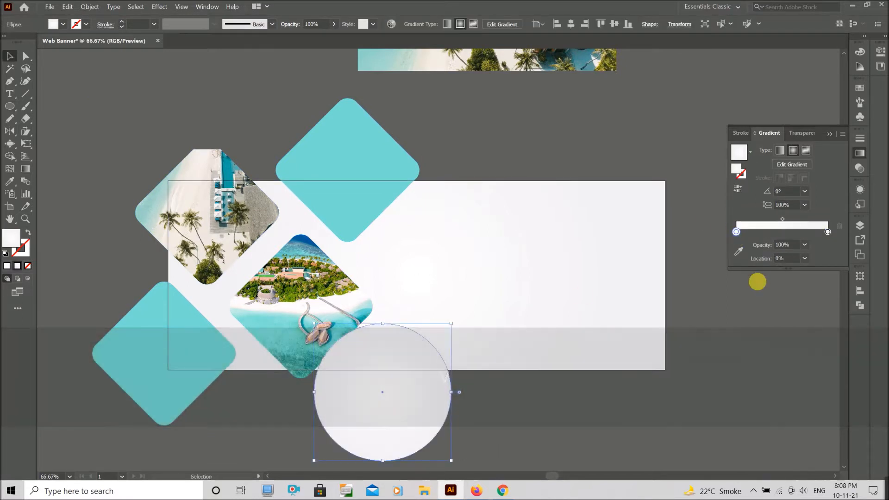
left_click(716, 266)
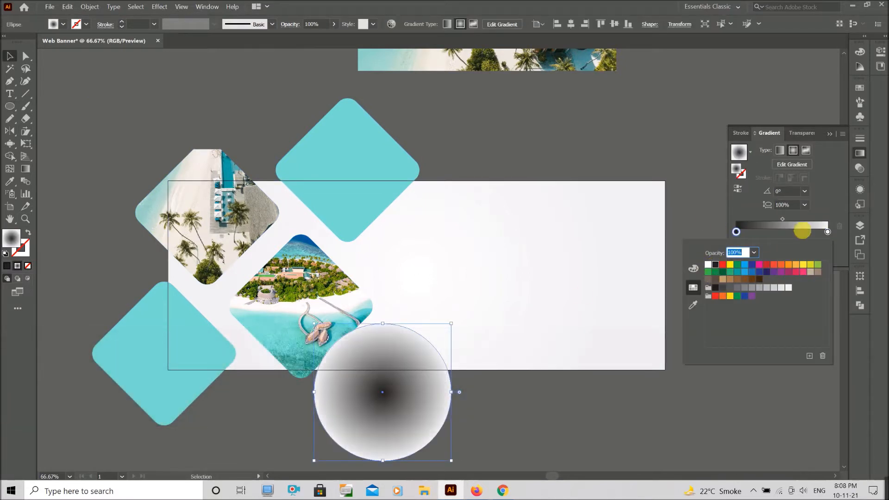
left_click(828, 231)
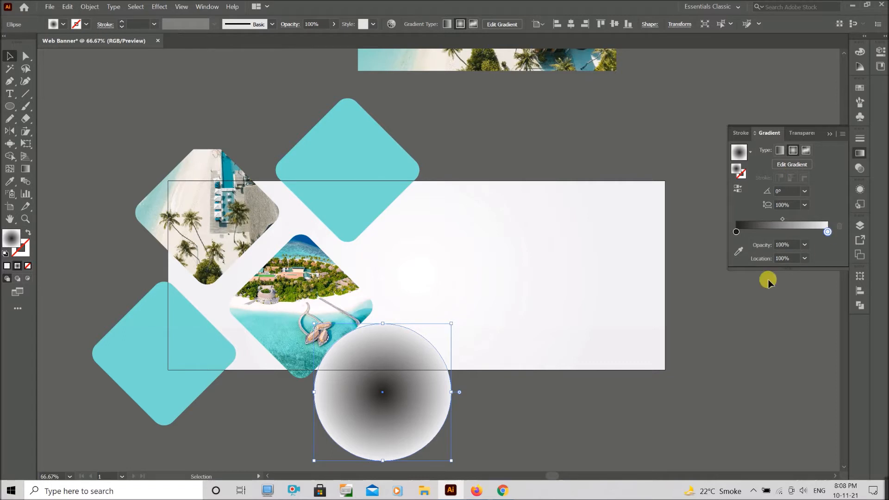
left_click(708, 265)
left_click(831, 135)
left_click(831, 134)
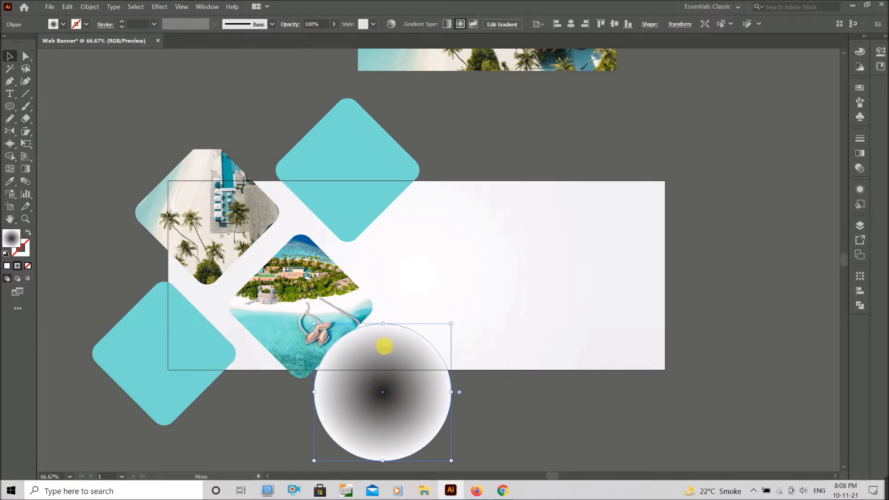
Place the gradient circle behind the island photo diamond as a shadow, stacked just above the background rectangle.
left_click_drag(353, 332, 353, 333)
key("shift")
left_click(378, 280)
key("ctrl+bracketleft")
key("ctrl+shift+bracketleft")
key("ctrl+bracketright")
Duplicate the shadow circle behind the beach photo diamond and both turquoise diamonds, offset towards each diamond's lower side.
left_click_drag(347, 377, 275, 308)
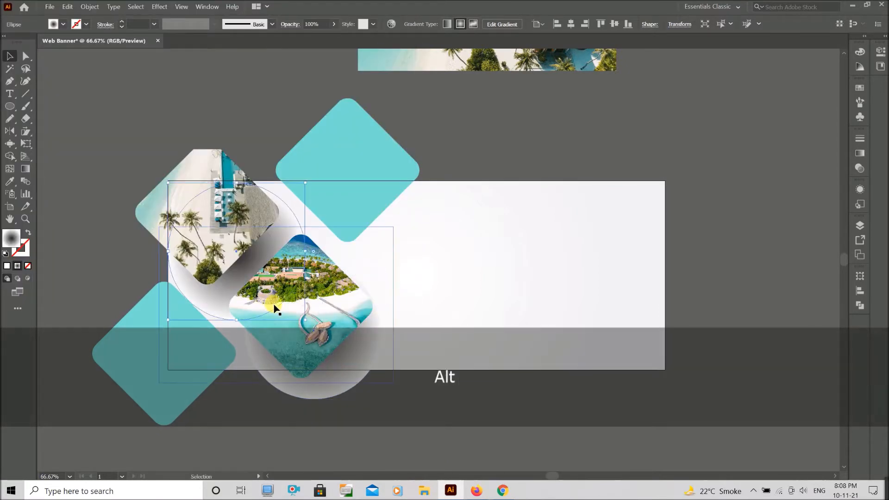
key("shift+Left")
key("shift+Left")
key("shift+Up")
key("shift+Up")
key("shift+Up")
key("shift+Down")
key("shift+Left")
left_click_drag(227, 295, 407, 234)
left_click_drag(234, 405, 232, 403)
left_click(395, 422)
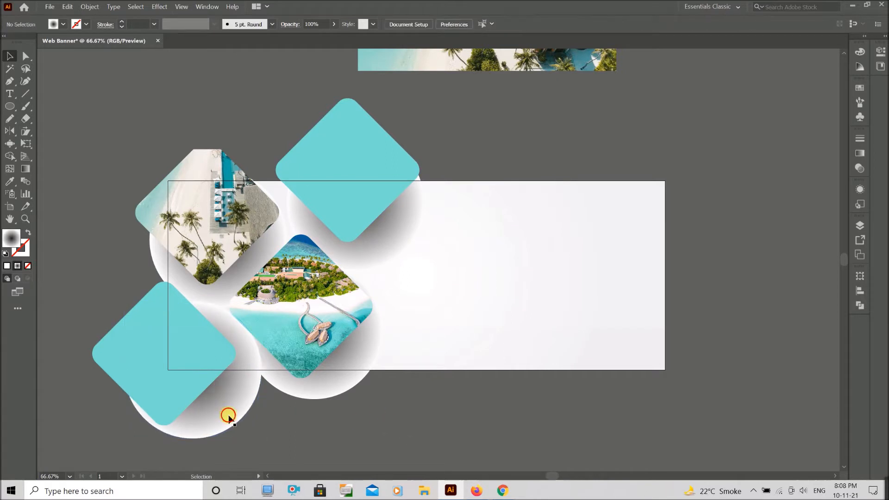
Set the blend mode of all four shadow circles to Multiply.
left_click(308, 395, "shift")
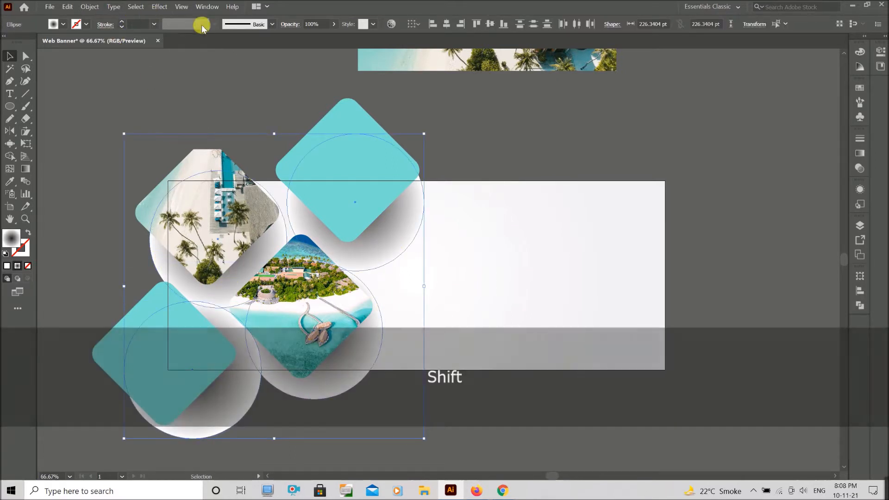
left_click(291, 24)
left_click(205, 42)
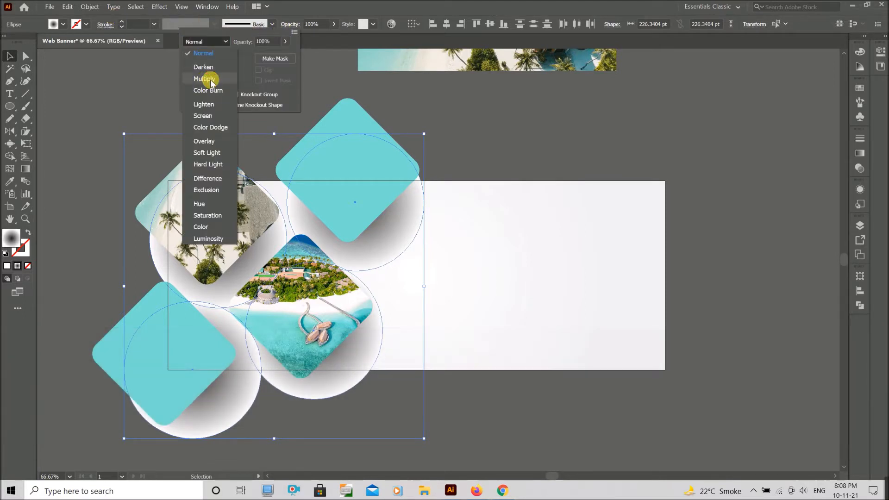
left_click(206, 79)
scroll(528, 278, "up", 1)
left_click(535, 184)
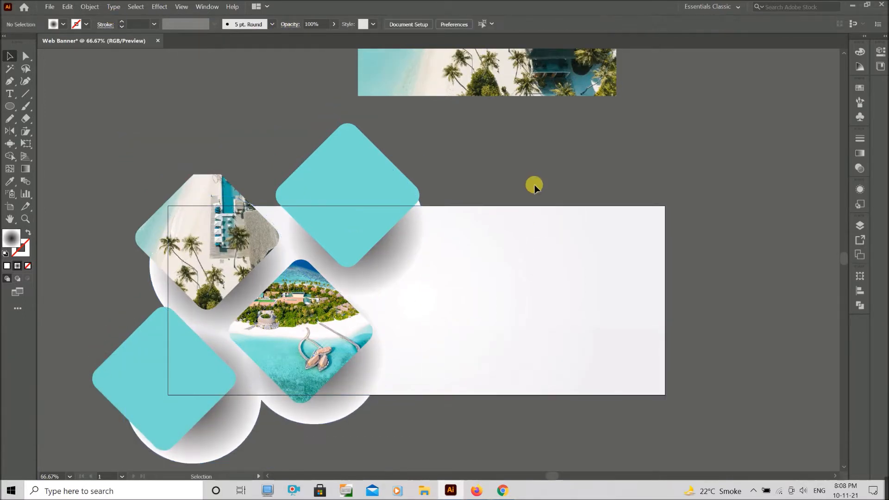
Delete the leftover beach photo above the artboard.
scroll(425, 236, "up", 2)
left_click(468, 132)
key("BackSpace")
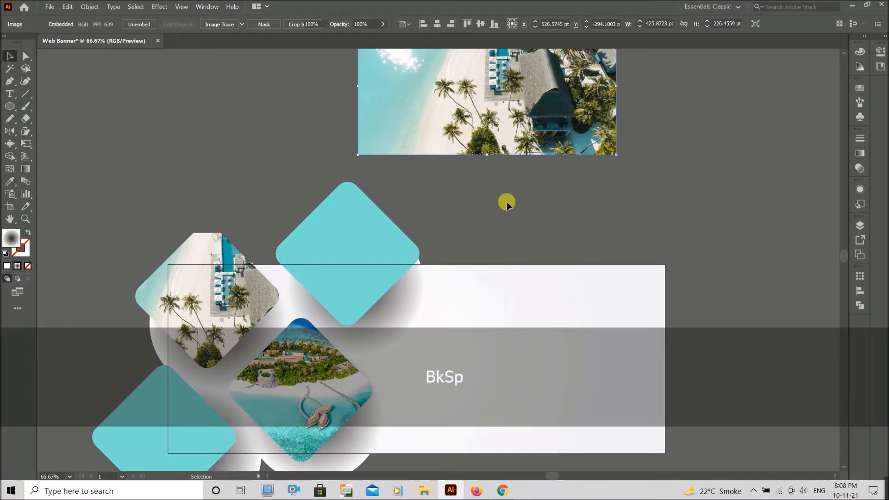
Copy the background rectangle, bring the original to the front and use it to clip all the artwork to the banner area.
scroll(524, 202, "down", 2)
left_click(507, 255)
key("ctrl+c")
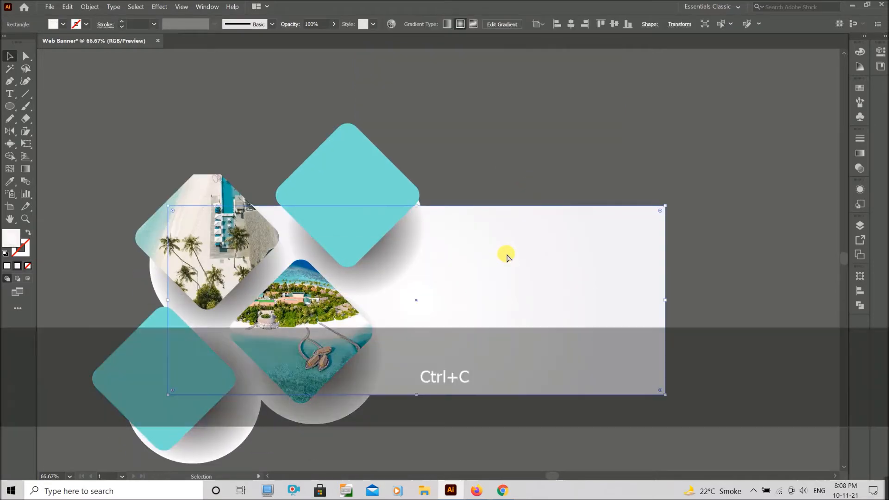
key("ctrl+shift+bracketright")
key("ctrl+a")
right_click(391, 272)
left_click(427, 351)
Paste the copied gradient rectangle in place and send it to the back behind the clipped artwork.
key("ctrl+shift+v")
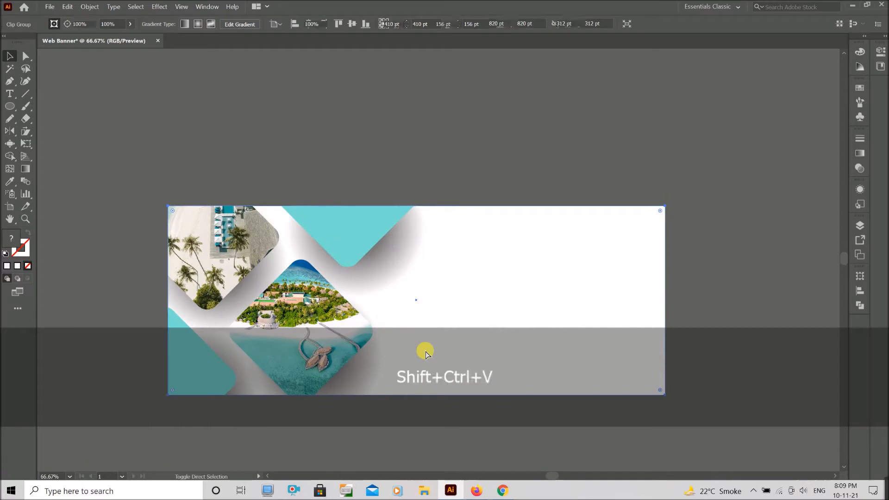
key("ctrl+shift+bracketleft")
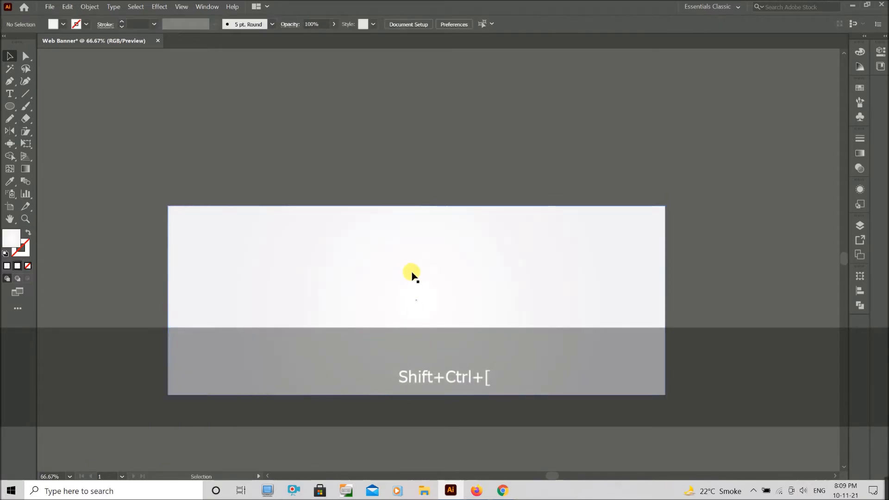
left_click(454, 264)
key("ctrl+shift+bracketleft")
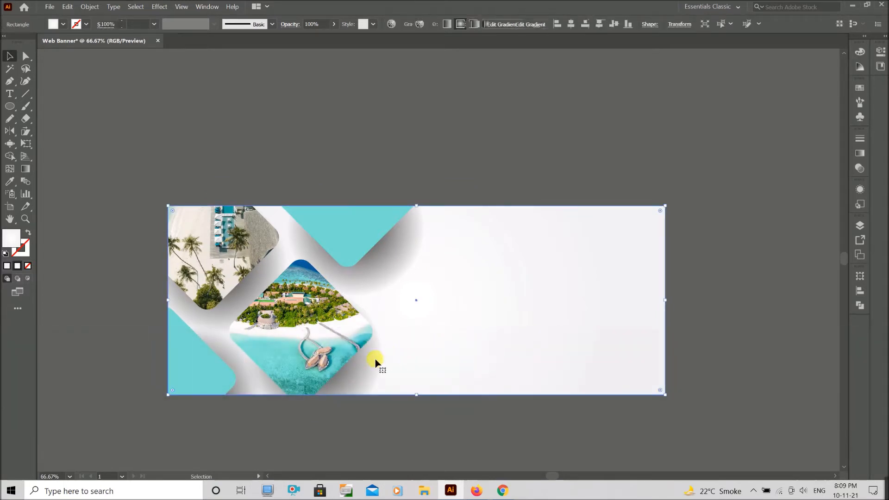
Inside the clip group, set the white gradient stop of the upper turquoise diamond's shadow to 0% opacity at location 90.6185%.
double_click(376, 362)
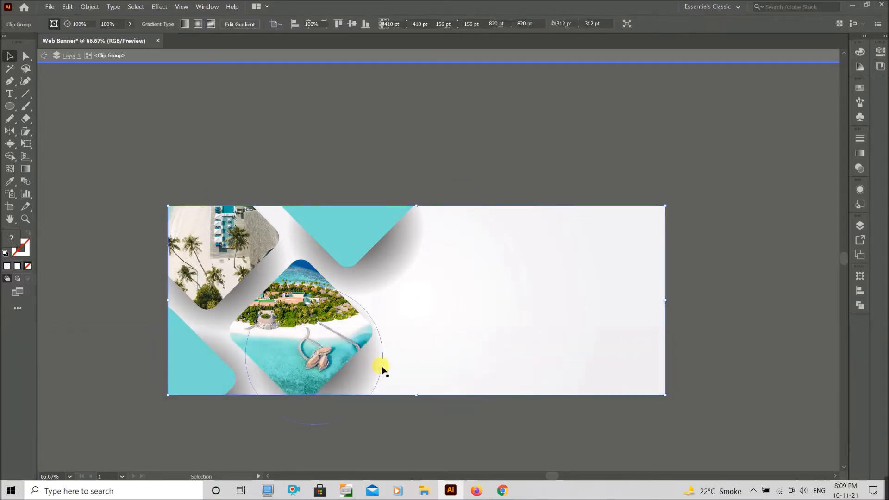
left_click(407, 267)
key("g")
left_click(424, 228)
left_click_drag(413, 231, 422, 232)
left_click(860, 153)
left_click_drag(829, 233, 828, 241)
left_click(820, 219)
left_click(805, 232)
left_click(808, 255)
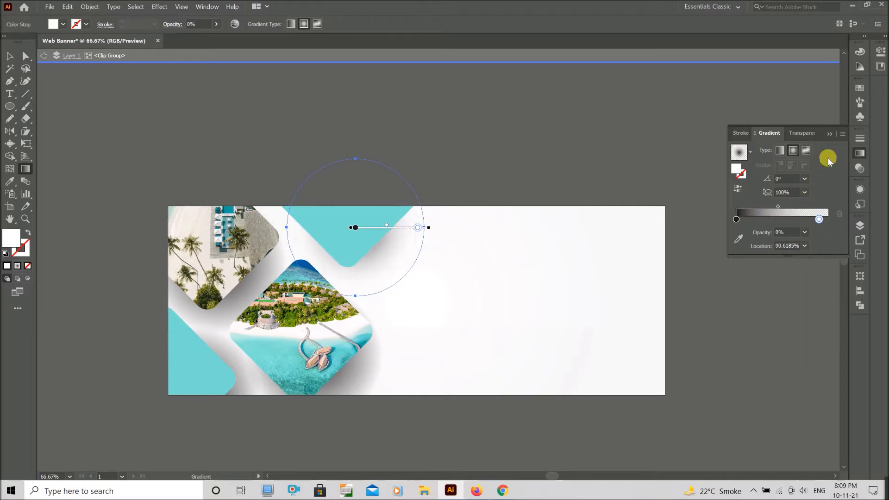
Set the white gradient stop of the other three shadow circles to 0% opacity.
key("v")
left_click(247, 387, "shift")
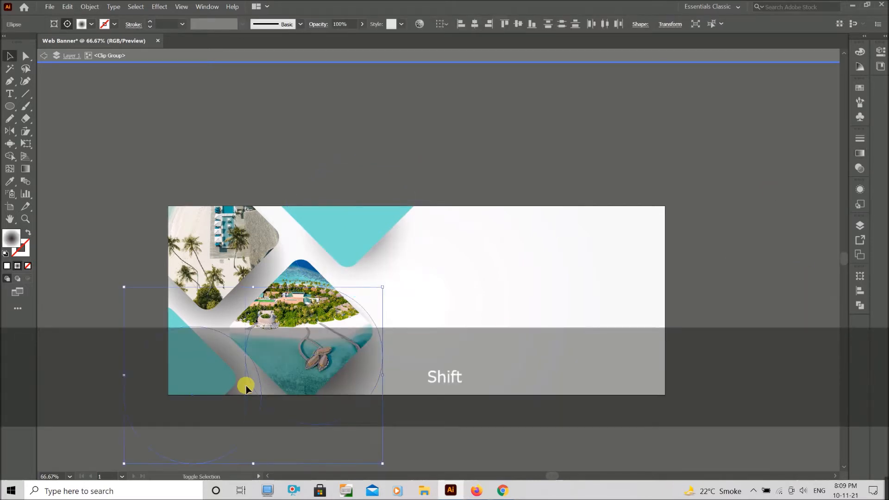
left_click(864, 152)
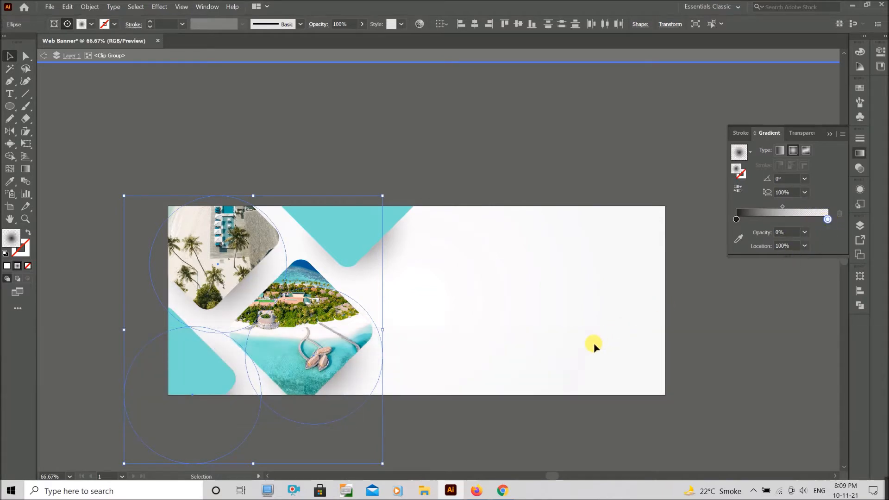
left_click(498, 376)
Reposition the shadows under the turquoise diamonds, enlarge the island diamond's shadow circle and leave the clip group.
mouse_move(232, 427)
left_mouse_down()
mouse_move(252, 419)
mouse_move(242, 425)
left_mouse_up()
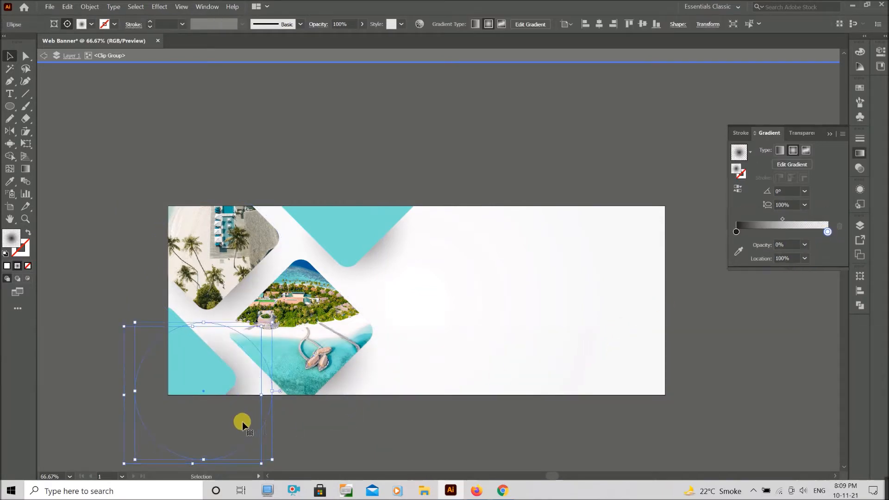
left_click_drag(338, 410, 363, 414)
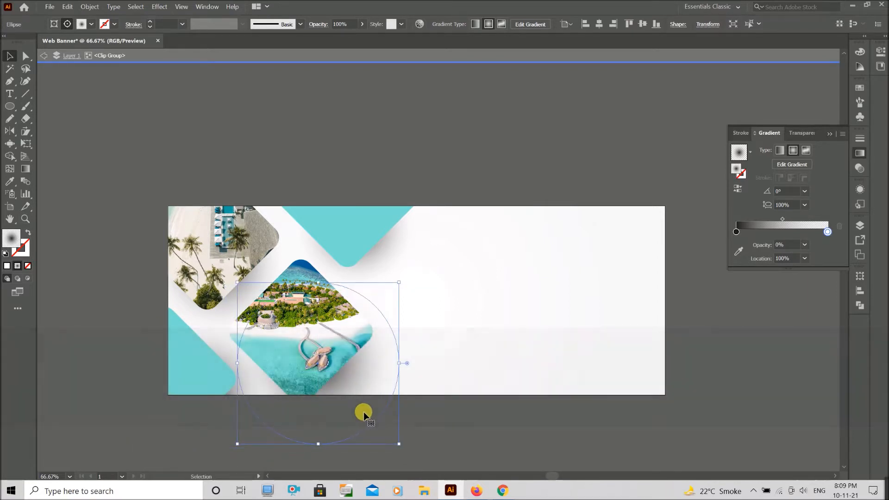
left_click(273, 277)
mouse_move(372, 265)
left_mouse_down()
mouse_move(360, 265)
mouse_move(384, 271)
left_mouse_up()
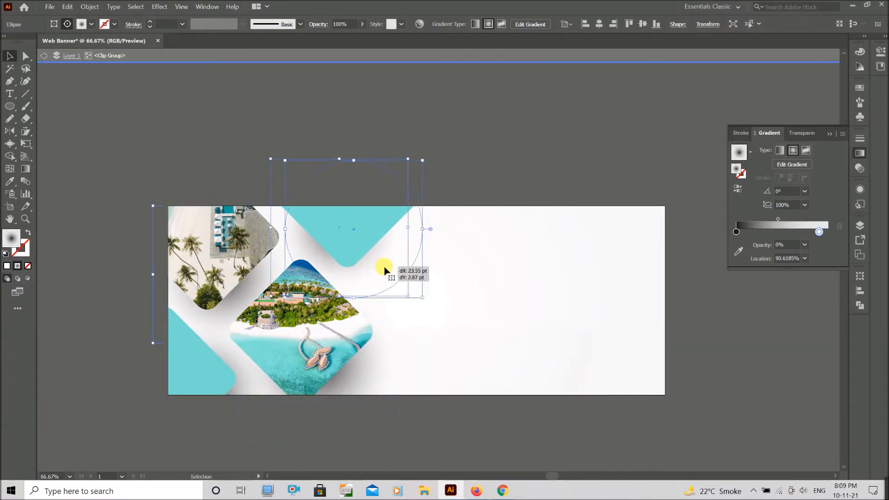
left_click(524, 374)
scroll(463, 383, "up", 1)
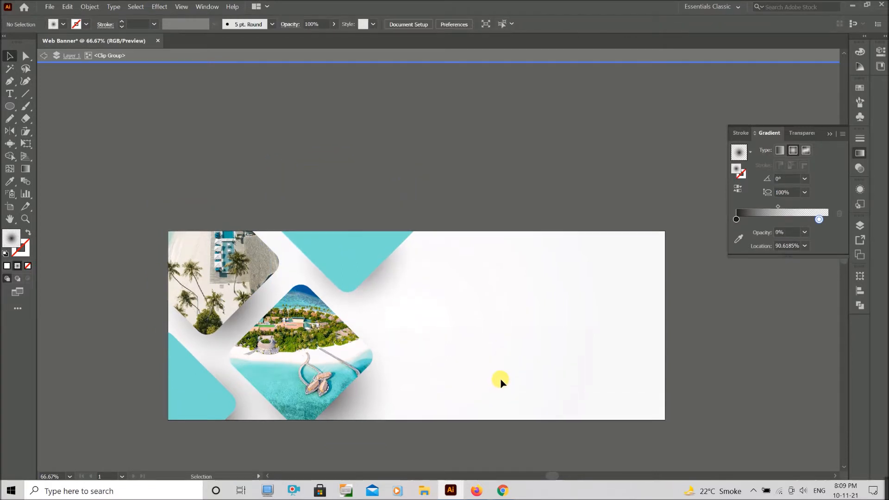
double_click(501, 380)
Try to enlarge the island photo diamond together with its shadow circle, and undo the scaling.
scroll(500, 380, "down", 3)
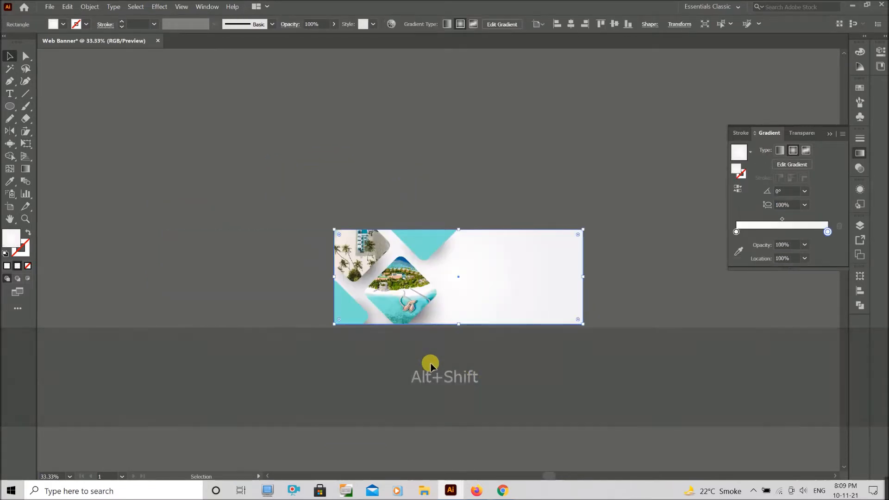
scroll(431, 367, "up", 3)
double_click(389, 273)
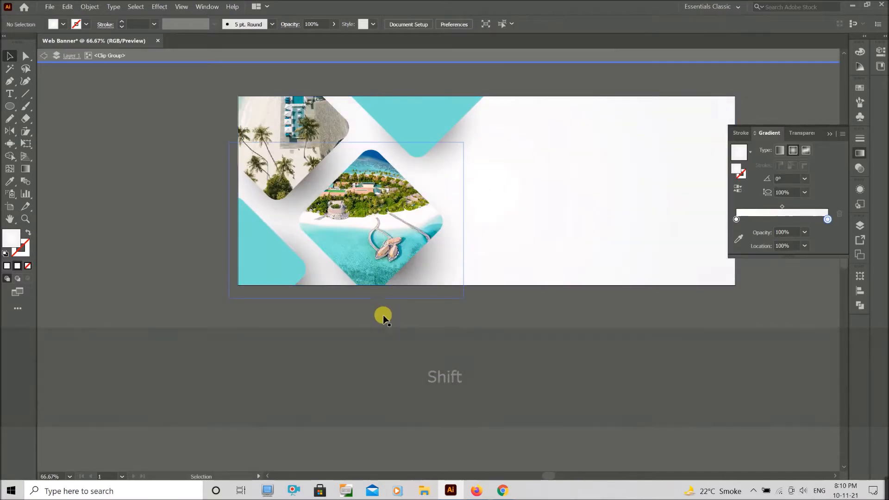
left_click(379, 330)
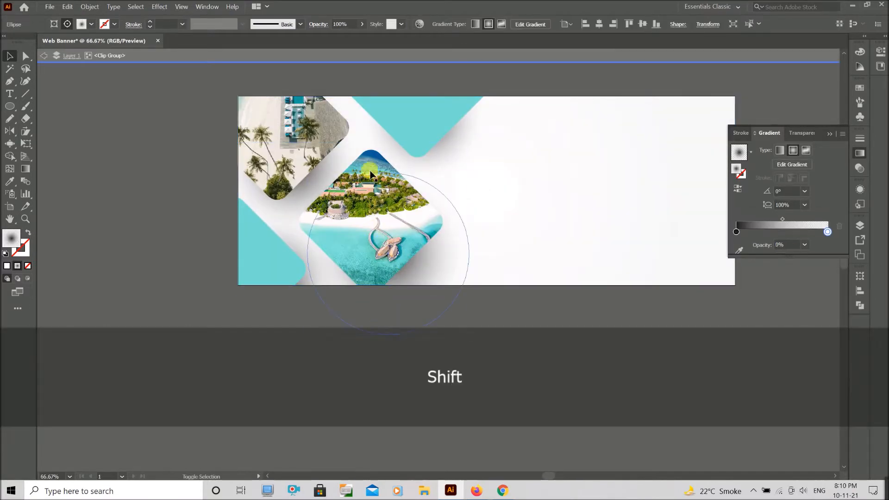
left_click(417, 254, "shift")
left_click_drag(469, 335, 487, 364)
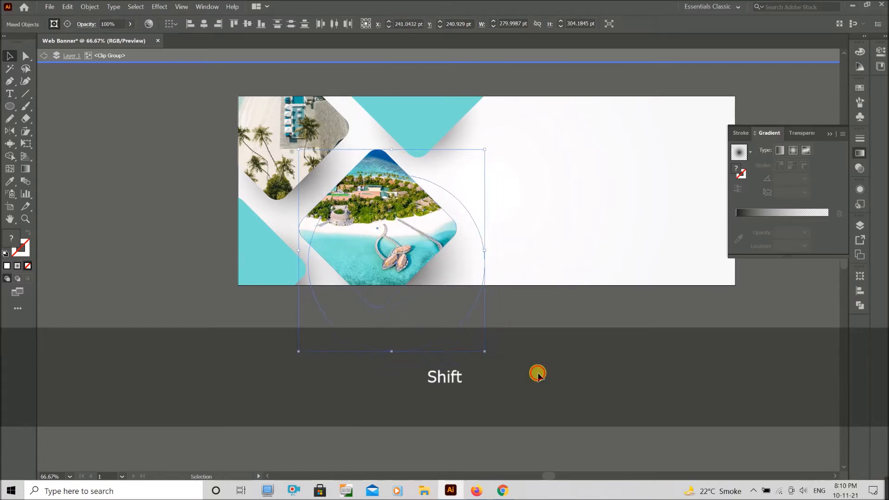
left_click(531, 373)
key("ctrl+z")
key("ctrl+z")
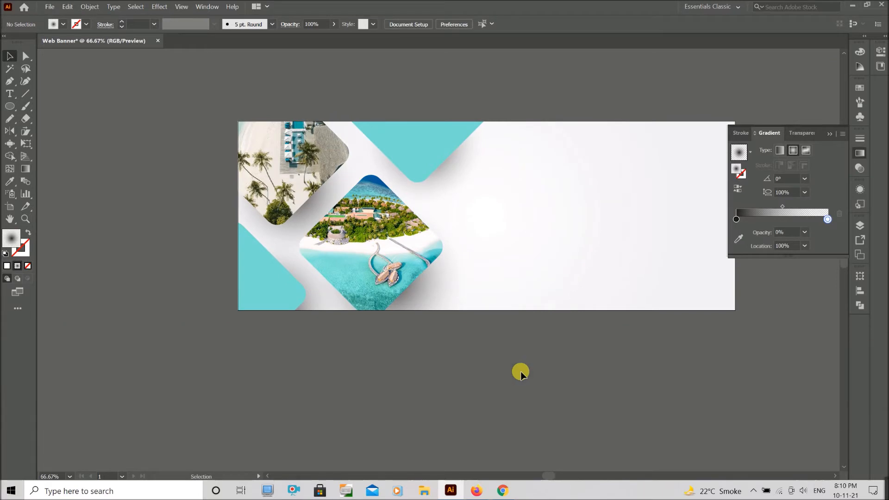
Copy the upper turquoise diamond and a shadow circle inside the clip group to the banner's lower right corner.
double_click(272, 284)
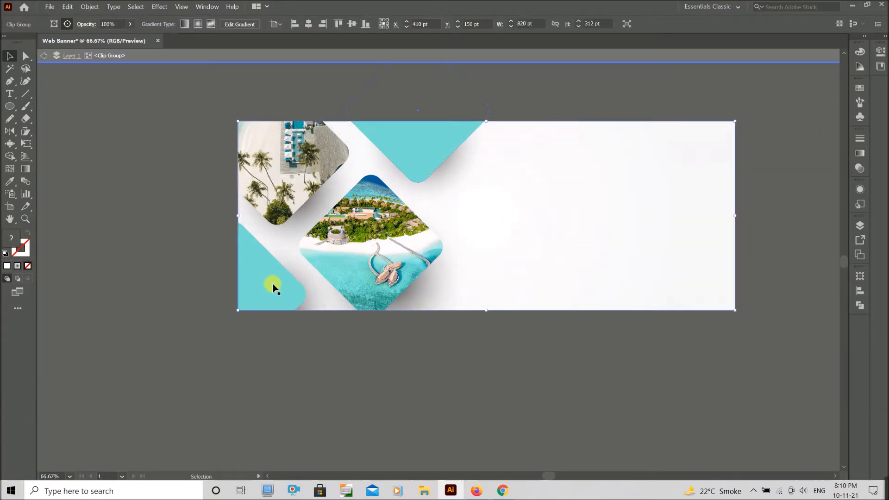
left_click_drag(450, 142, 698, 369)
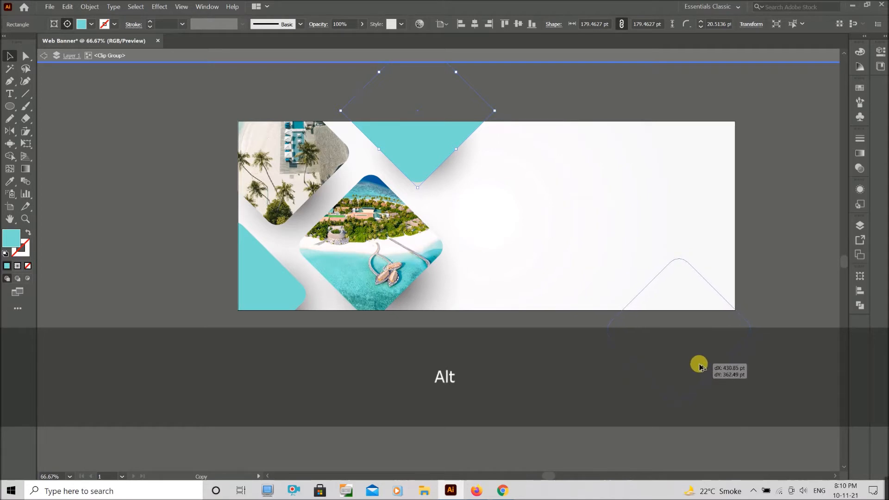
left_click_drag(698, 366, 699, 366)
left_click(556, 377)
left_click_drag(425, 300, 728, 301)
left_click_drag(725, 268, 735, 295)
left_click(538, 403)
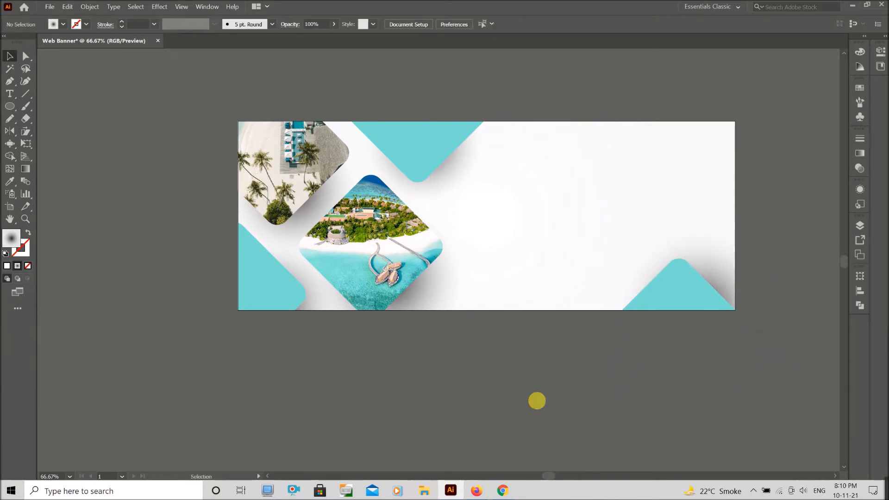
Add the text line "EXPLORE THE BEAUTY OF MALDIVES" in the empty area to the right of the diamonds.
scroll(540, 402, "down", 2, "alt")
scroll(554, 377, "up", 2, "alt")
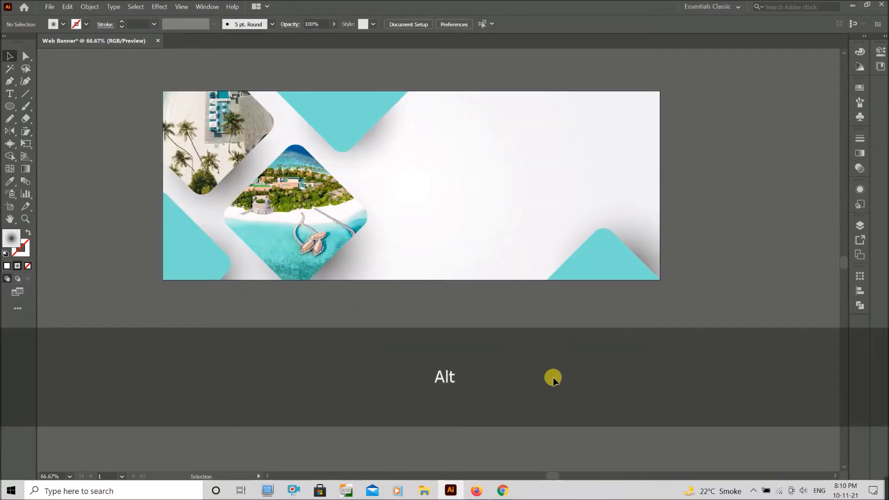
key("t")
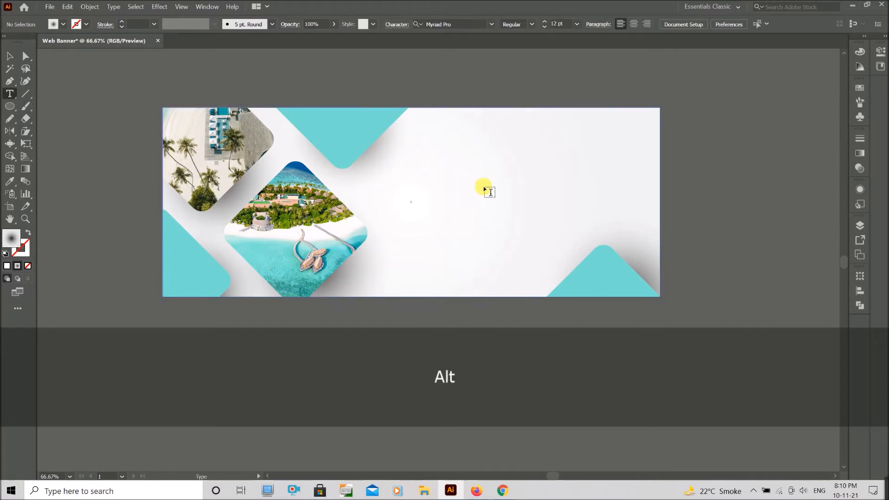
scroll(484, 190, "up", 1, "alt")
left_click(458, 161)
key("Caps_Lock")
type("E")
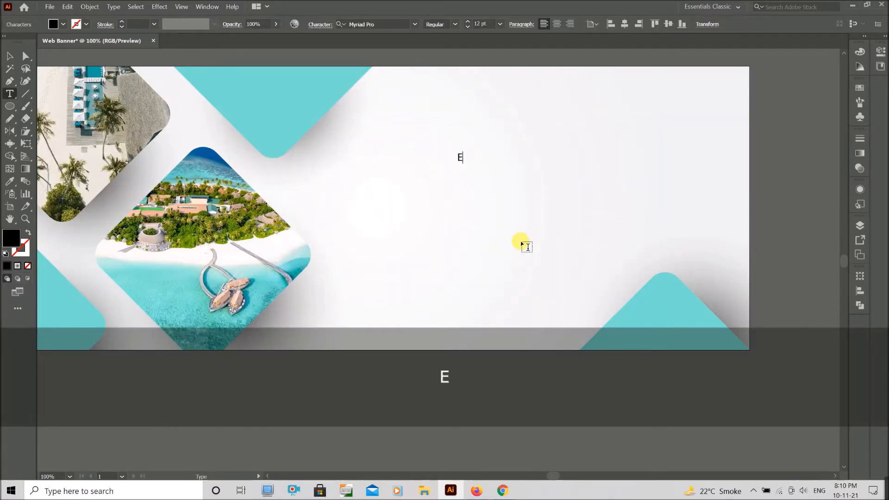
type("XPLORE ")
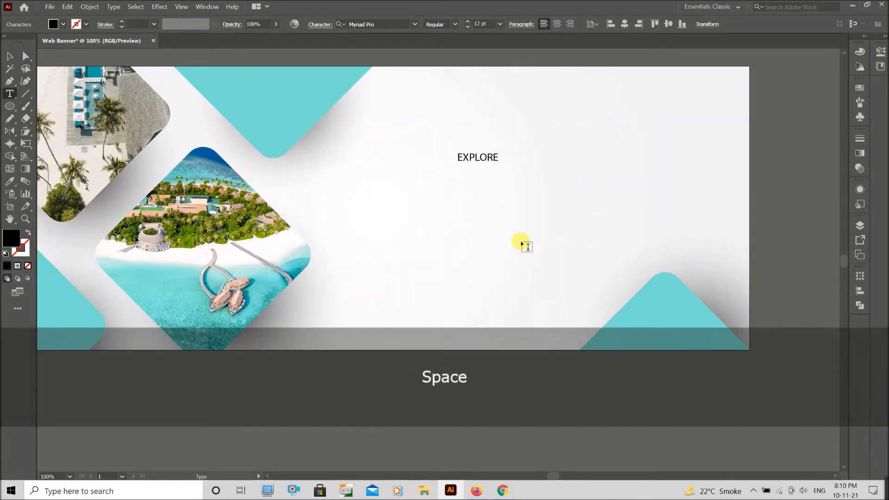
type("THE BEAUTY OF MALDIVES")
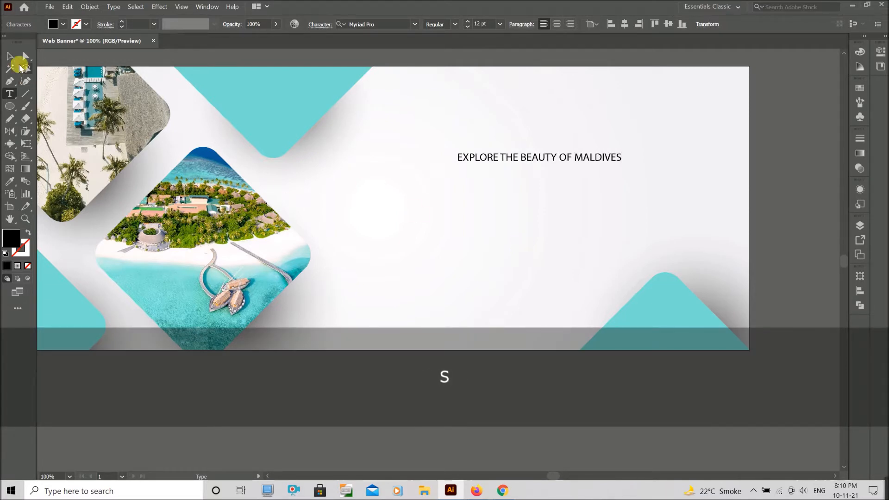
Enlarge the headline text to about 31 pt and insert "NAUTRA" directly before BEAUTY.
left_click(9, 56)
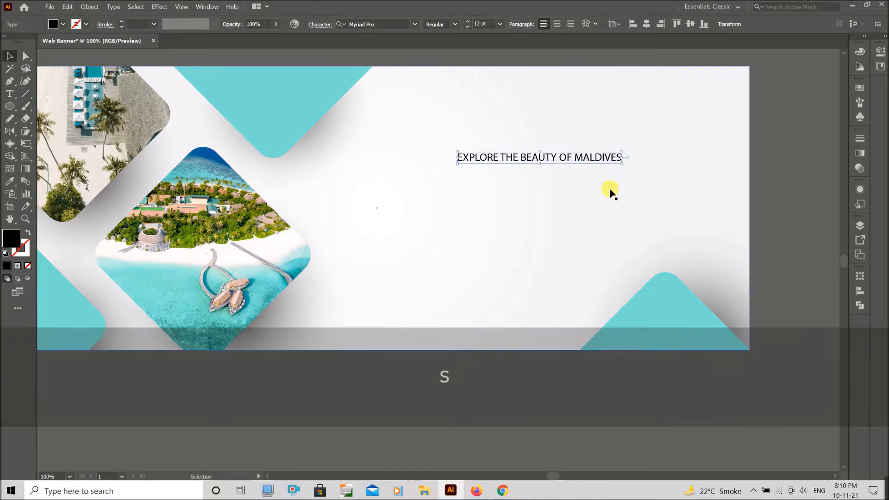
left_click_drag(626, 165, 853, 199)
key("t")
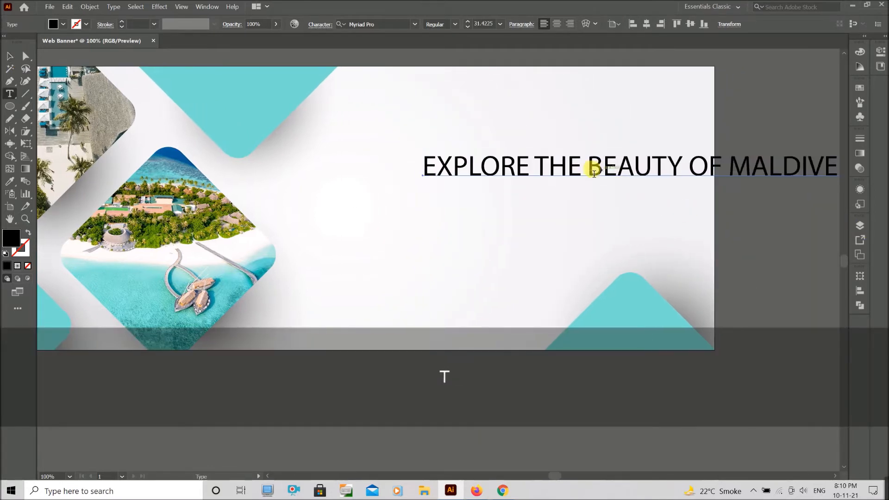
left_click(591, 172)
type("NAT")
key("BackSpace")
key("BackSpace")
key("BackSpace")
type("NAUTRAK")
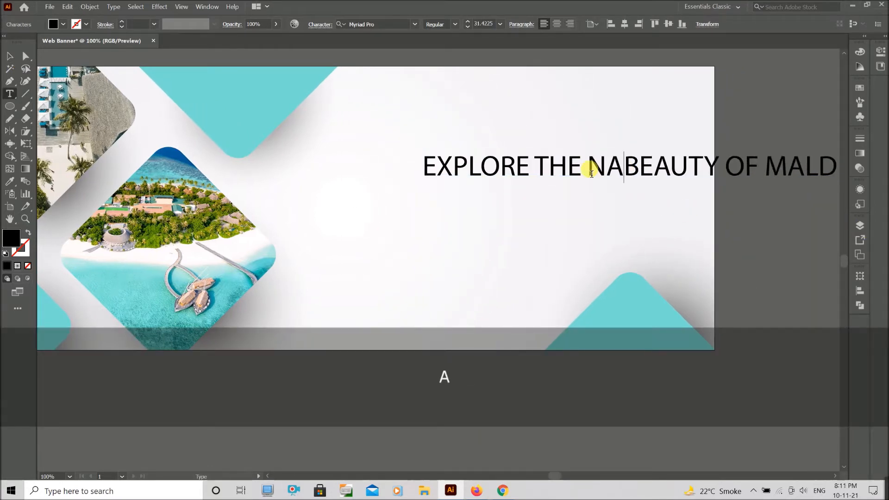
key("BackSpace")
type("L")
key("Return")
key("ctrl+z")
left_click(9, 58)
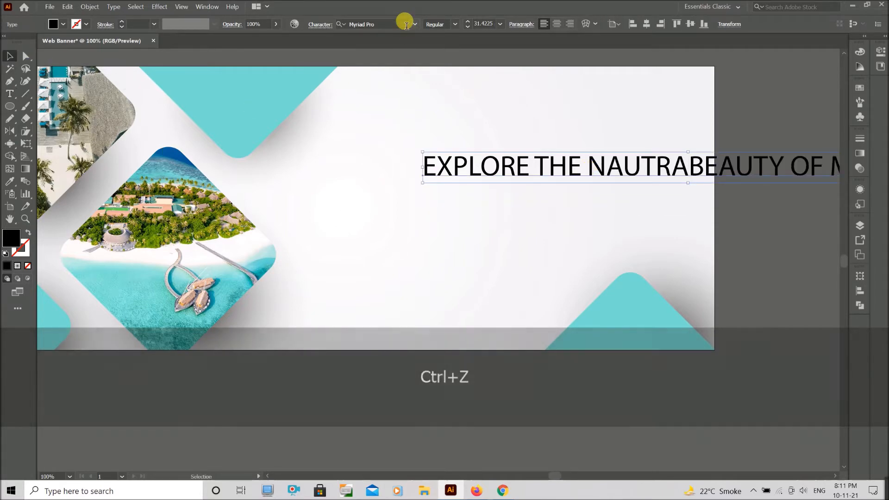
Set the headline in Gotham Book and reduce its size to about 15 pt.
left_click(371, 24)
type("GOTHAM")
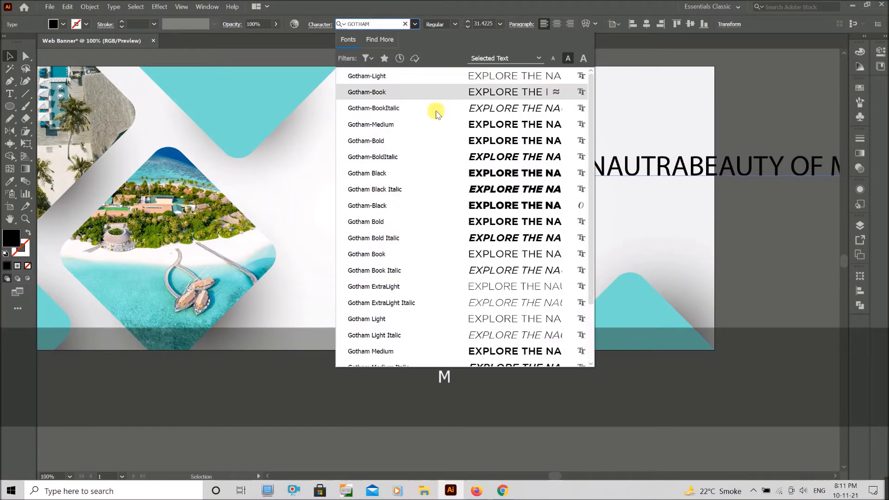
left_click(414, 95)
key("ctrl+shift+comma")
key("ctrl+shift+comma")
key("ctrl+shift+comma")
key("ctrl+shift+comma")
key("ctrl+shift+comma")
key("ctrl+shift+comma")
key("ctrl+shift+comma")
key("ctrl+shift+comma")
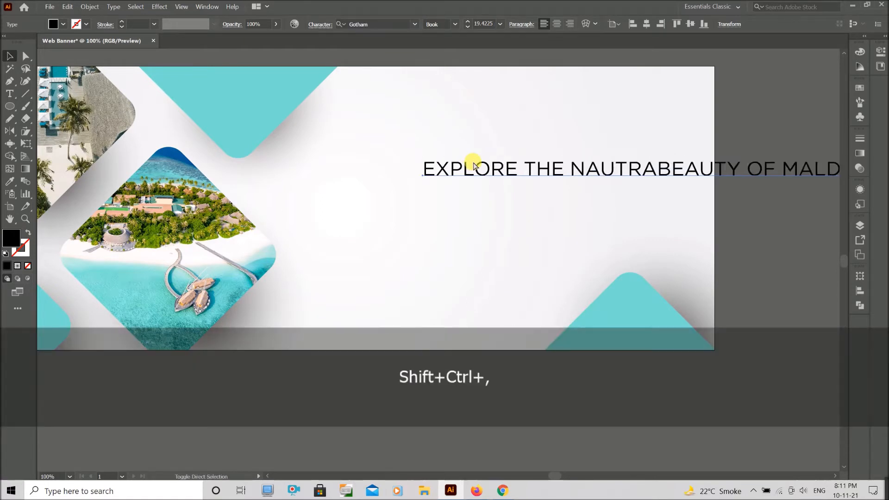
Cut the word MALDIVES from the headline and complete the inserted word as "NAUTRAL" followed by a space.
key("t")
left_click_drag(684, 176, 784, 171)
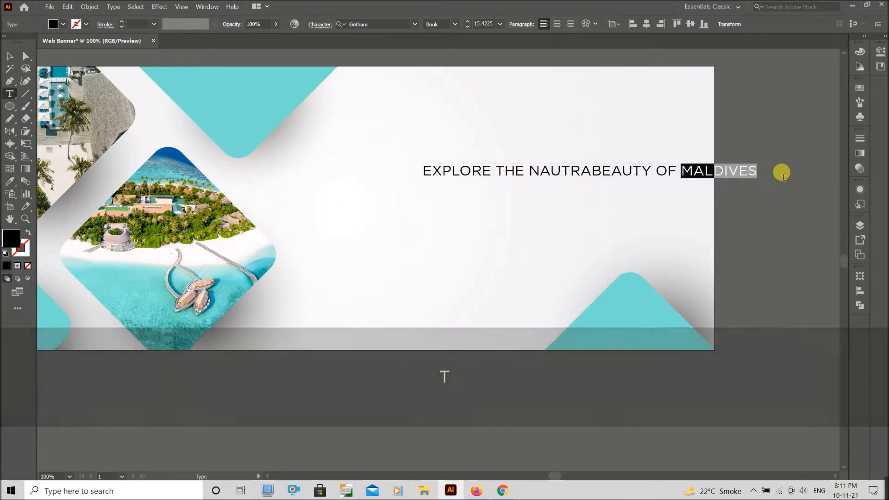
key("ctrl+x")
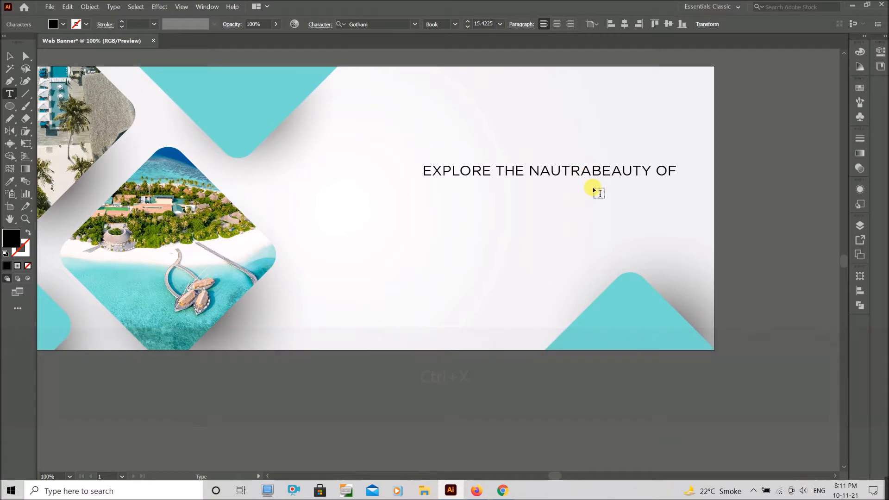
left_click(593, 188)
type("L")
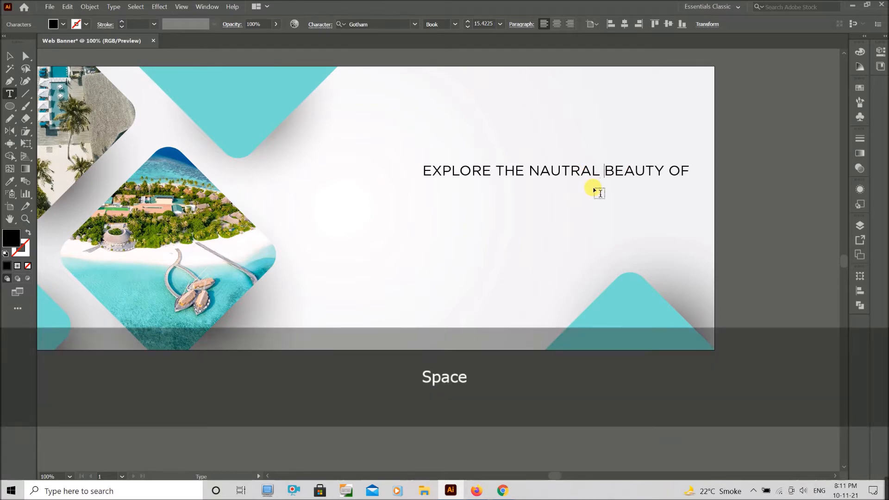
Move the headline higher on the banner and break it into two lines before BEAUTY.
left_click_drag(605, 175, 590, 130)
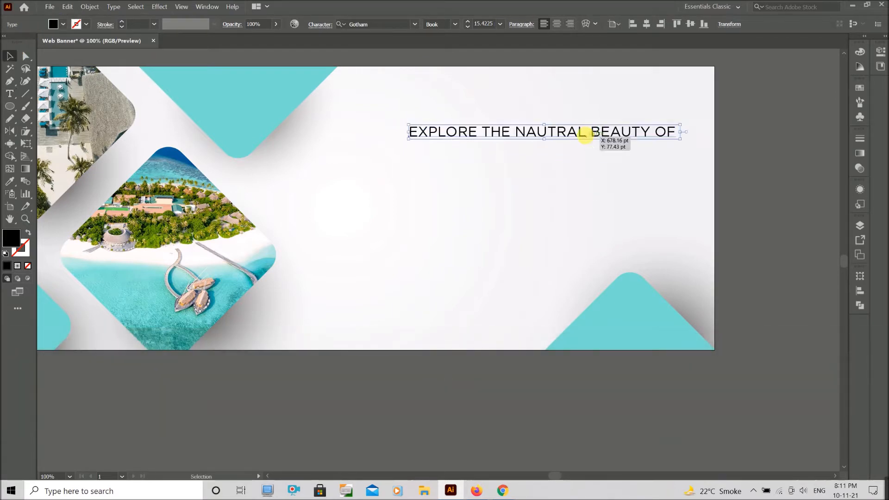
key("t")
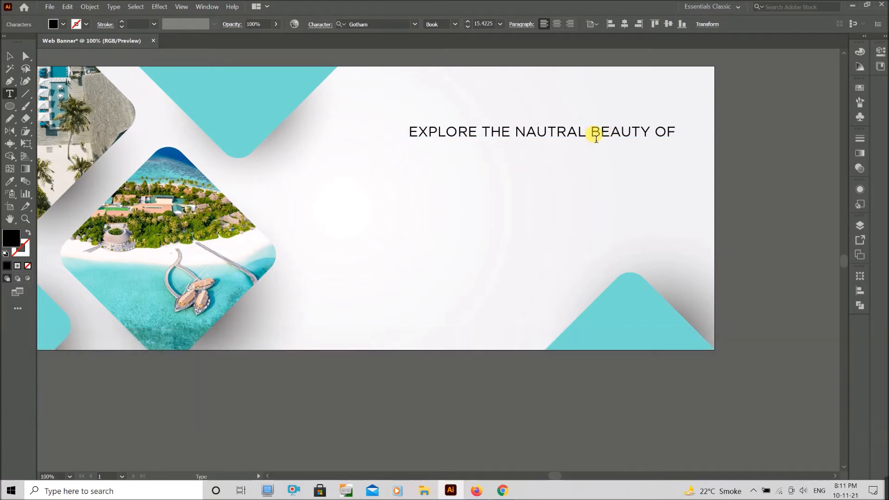
left_click(596, 139)
key("Return")
left_click(10, 56)
Paste MALDIVES as separate Gotham Bold text, enlarge it to about 33 pt and align it directly beneath BEAUTY OF.
key("ctrl+v")
left_click(455, 24)
left_click(440, 83)
left_click_drag(457, 261, 575, 204)
key("Up")
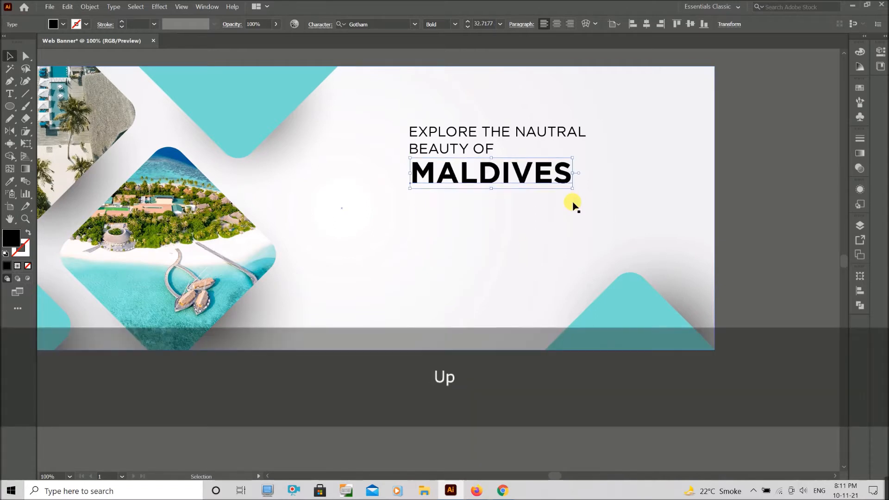
key("Left")
Lock the background artwork and enlarge both headline texts together, to about 25 pt and 54 pt, shifting them closer to the diamonds.
scroll(473, 258, "up", 2)
key("ctrl+2")
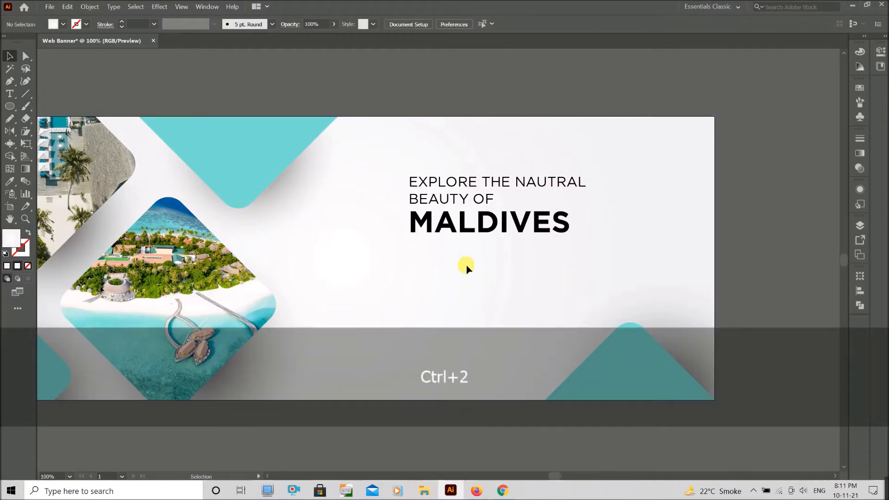
left_click_drag(579, 168, 579, 167)
left_click_drag(591, 238, 708, 279)
left_click_drag(588, 256, 528, 268)
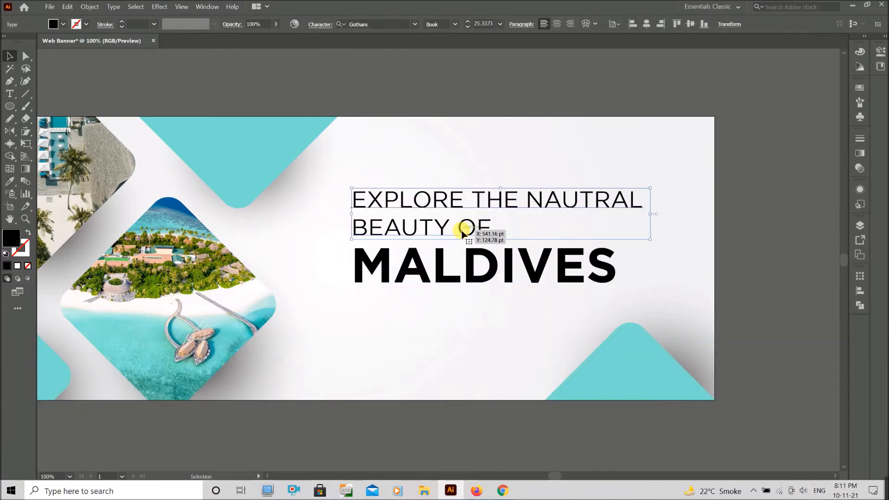
Reduce the EXPLORE THE NAUTRAL BEAUTY OF text to about 21 pt and nudge MALDIVES up closely beneath it.
key("alt+Left")
key("alt+Right")
key("ctrl+shift+comma")
key("ctrl+shift+comma")
left_click_drag(477, 278, 477, 271)
left_click(476, 327)
scroll(476, 331, "down", 1)
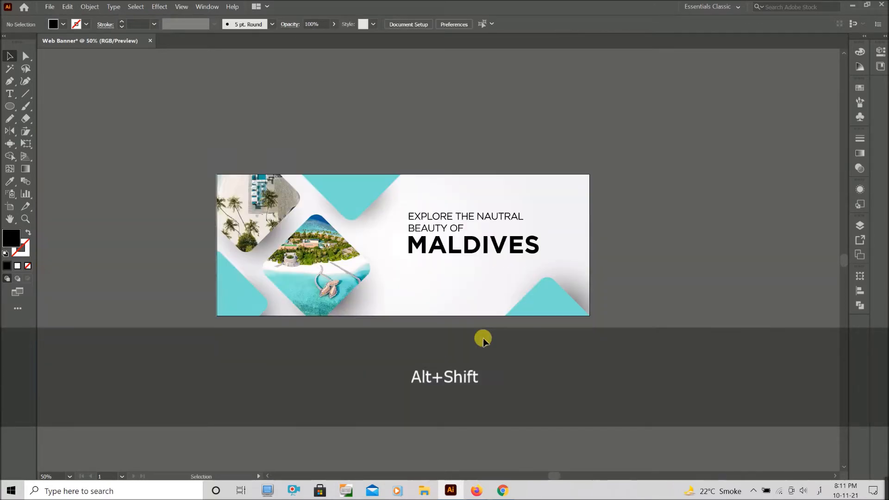
scroll(437, 339, "up", 2)
Fill the EXPLORE THE NAUTRAL BEAUTY OF text with dark gray.
left_click(451, 201)
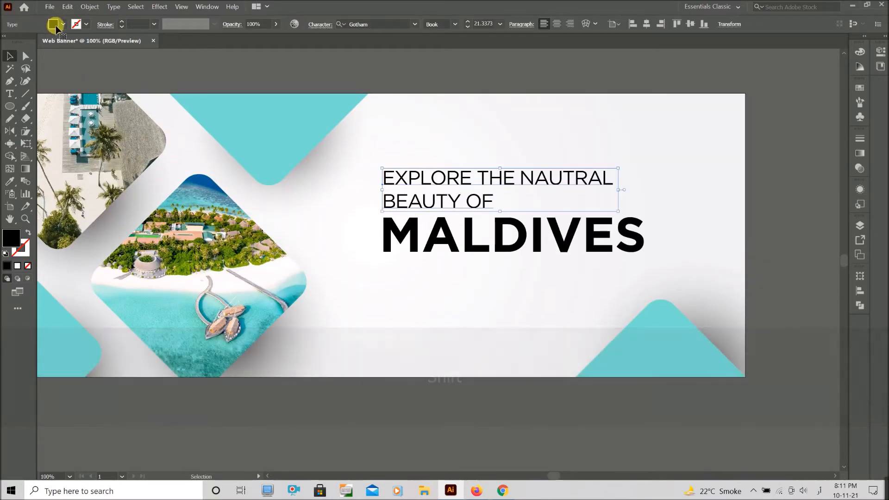
left_click(53, 24)
left_click(37, 72)
left_click(436, 288)
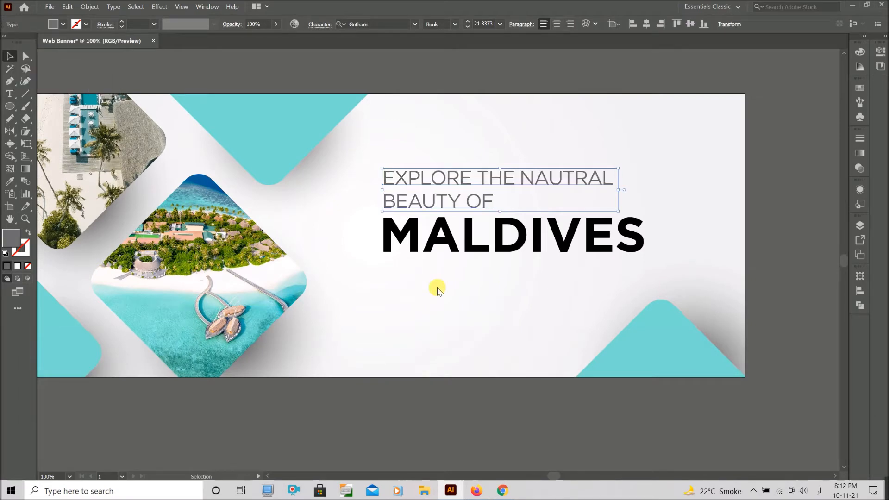
left_click(436, 288)
scroll(462, 288, "up", 2)
Color the MALDIVES text with the turquoise sampled from the upper diamond.
left_click(484, 268)
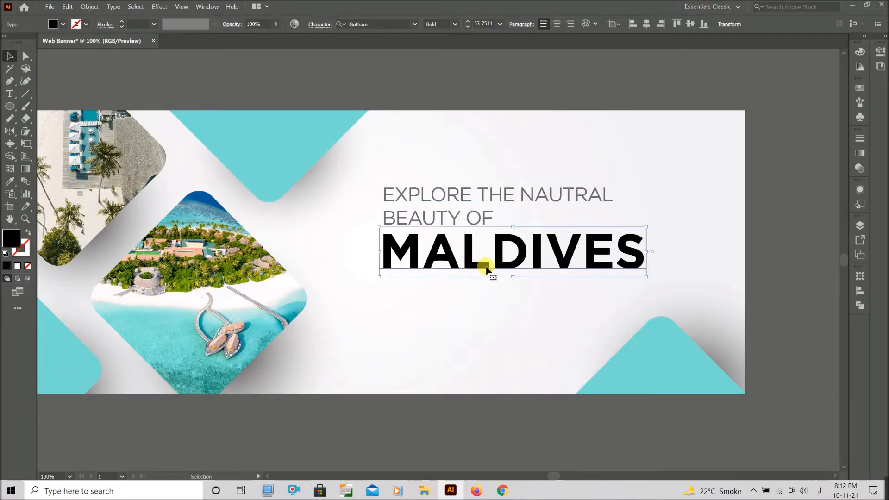
key("i")
left_click(284, 154)
key("v")
left_click(483, 310)
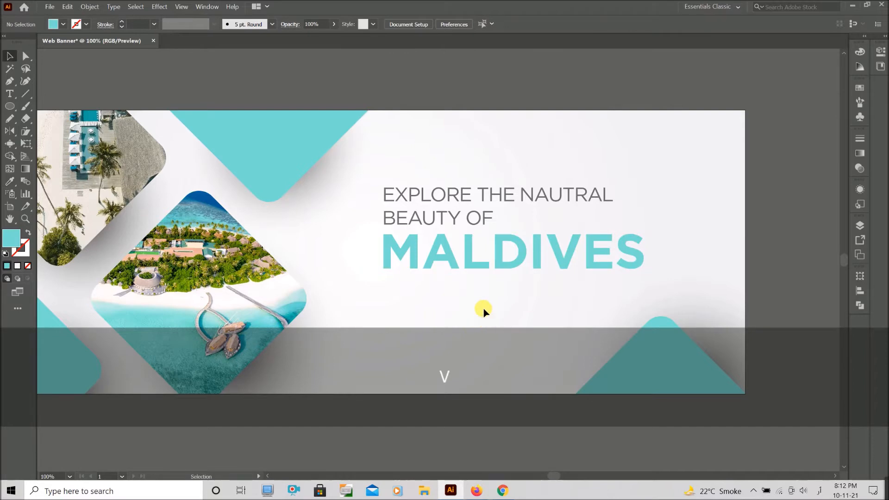
Try a Multiply drop shadow on MALDIVES with 15% opacity, 10 pt X and Y offsets and 5 pt blur.
left_click(497, 272)
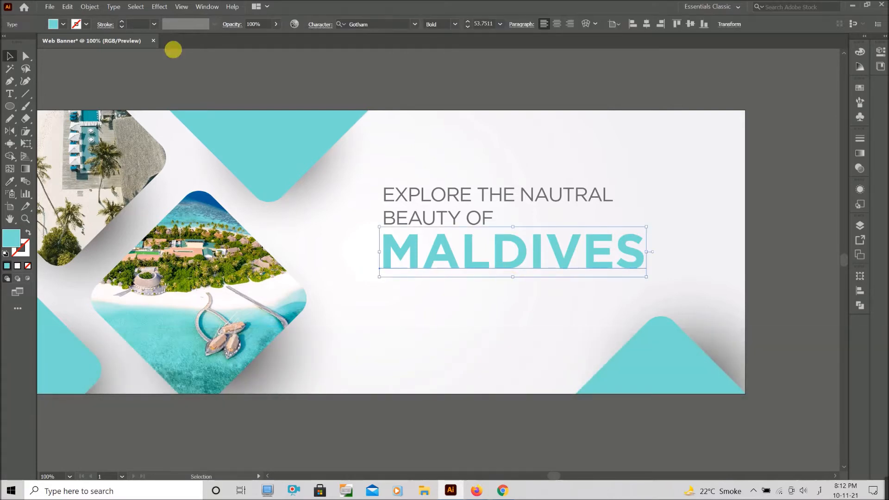
left_click(165, 12)
mouse_move(200, 141)
left_click(278, 143)
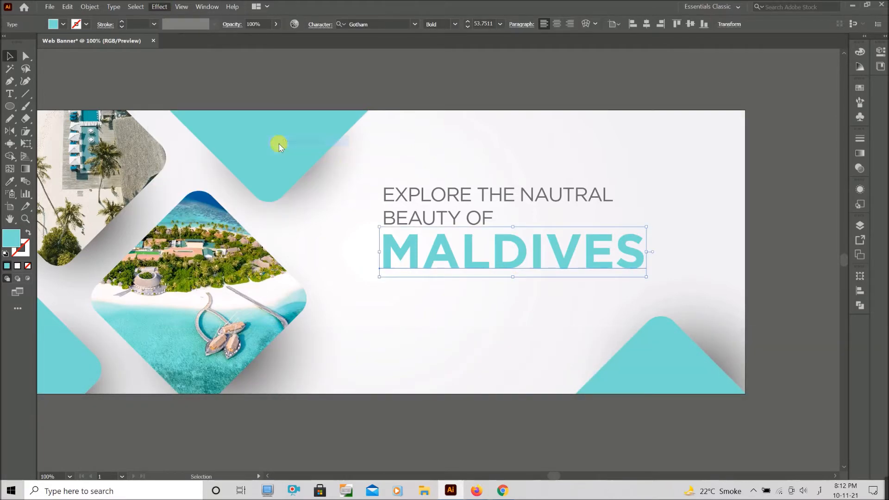
left_click(557, 167)
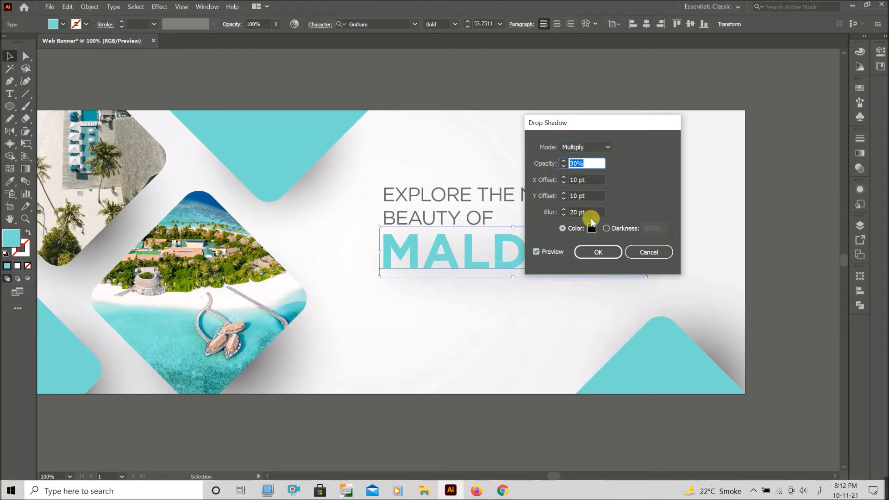
type("10")
left_click(579, 184)
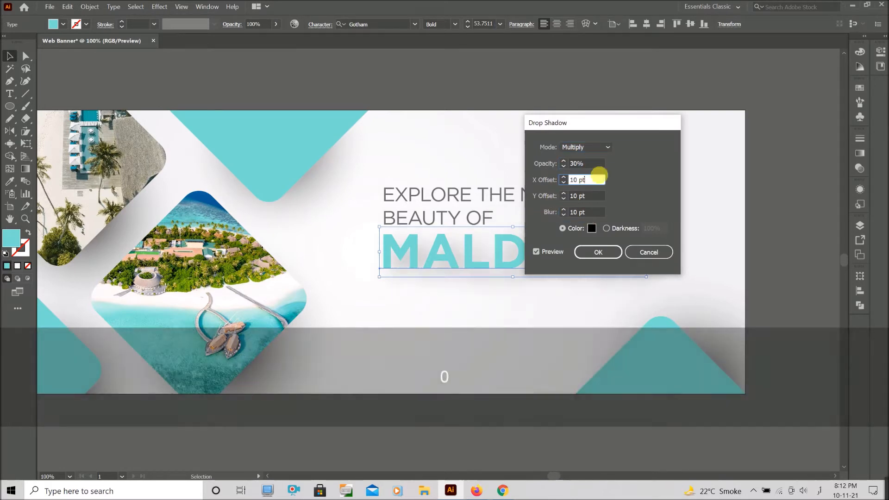
left_click(571, 163)
type("15")
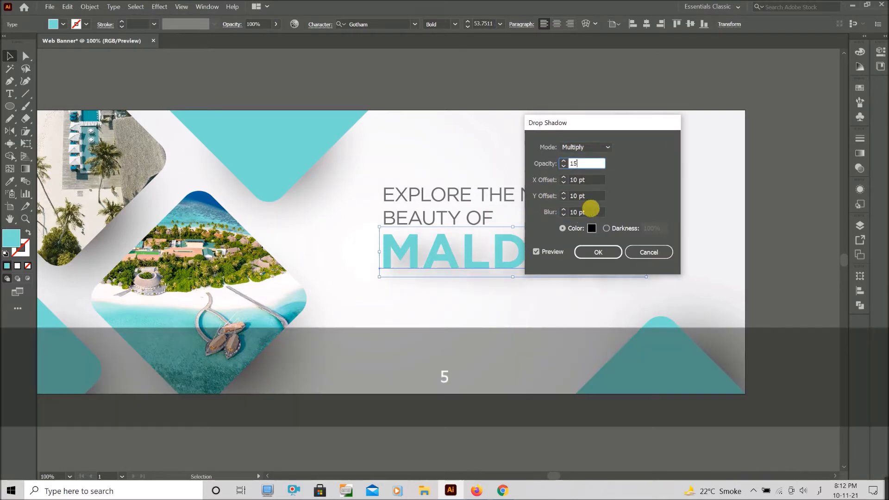
left_click(591, 209)
type("5")
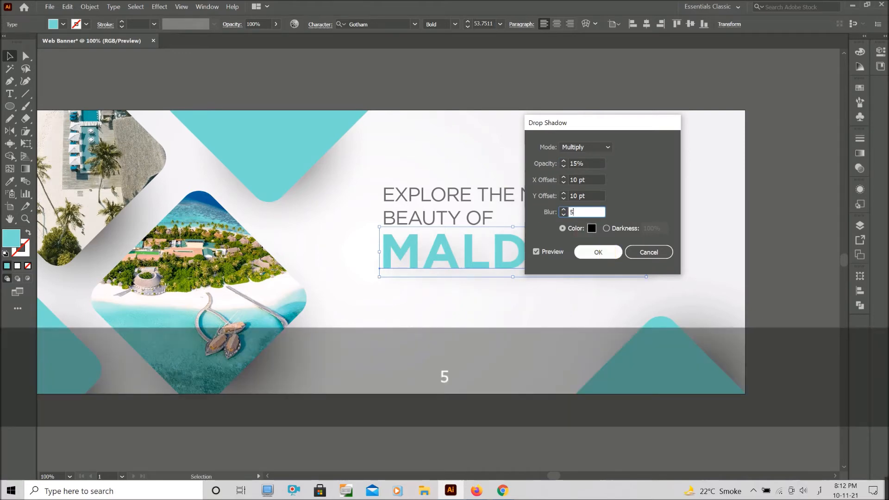
left_click(598, 252)
left_click(512, 345)
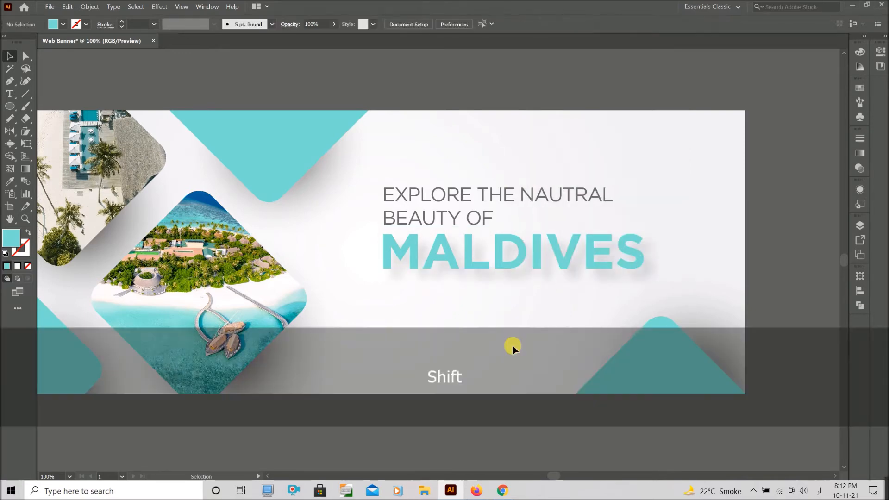
Undo the drop shadow on MALDIVES while keeping its turquoise fill, and clear the selection.
scroll(513, 346, "down", 3)
scroll(466, 346, "up", 3)
scroll(491, 375, "up", 2)
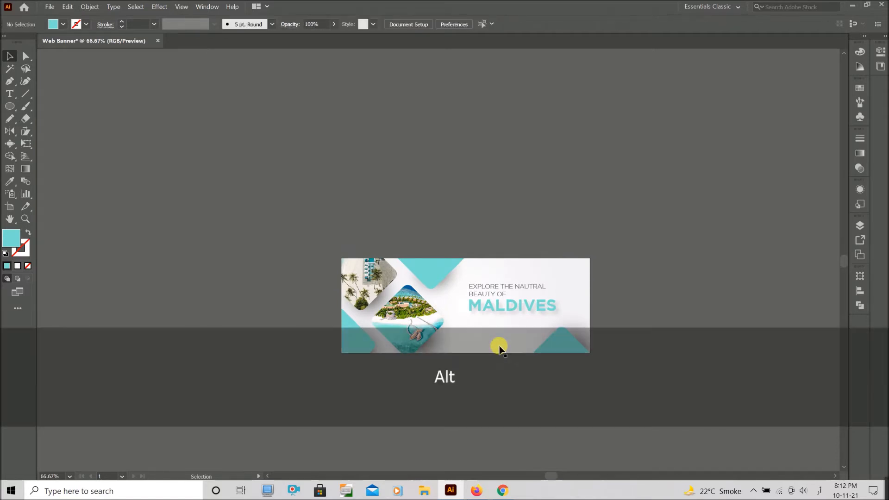
scroll(498, 347, "up", 2)
key("ctrl+z")
key("ctrl+z")
key("ctrl+shift+z")
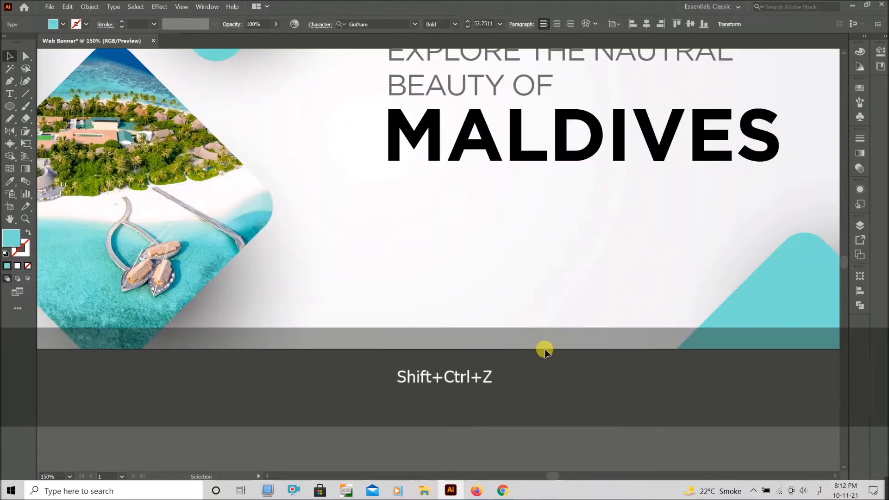
left_click(512, 295)
Draw a turquoise rounded rectangle about 151 × 27 pt below MALDIVES, aligned with the text's starting edge, with corners of about 6.8 pt.
scroll(491, 265, "up", 1)
key("m")
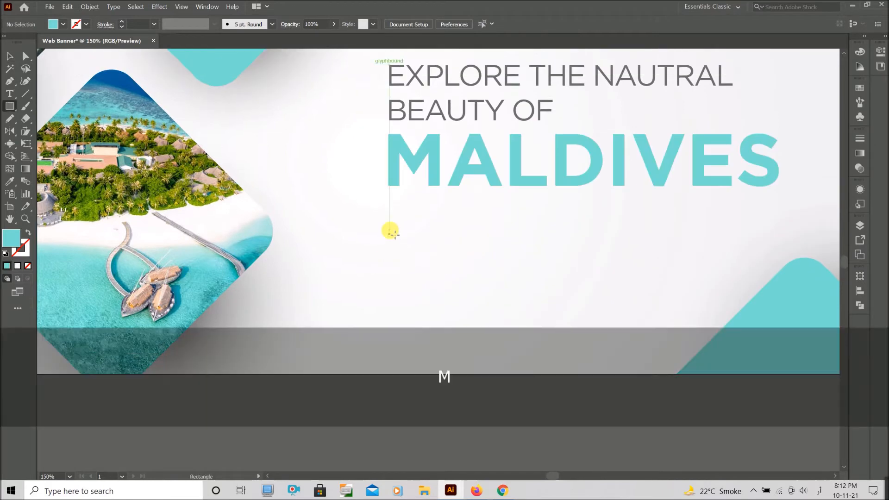
mouse_move(567, 265)
left_mouse_down()
mouse_move(596, 265)
mouse_move(562, 272)
mouse_move(570, 277)
left_mouse_up()
key("v")
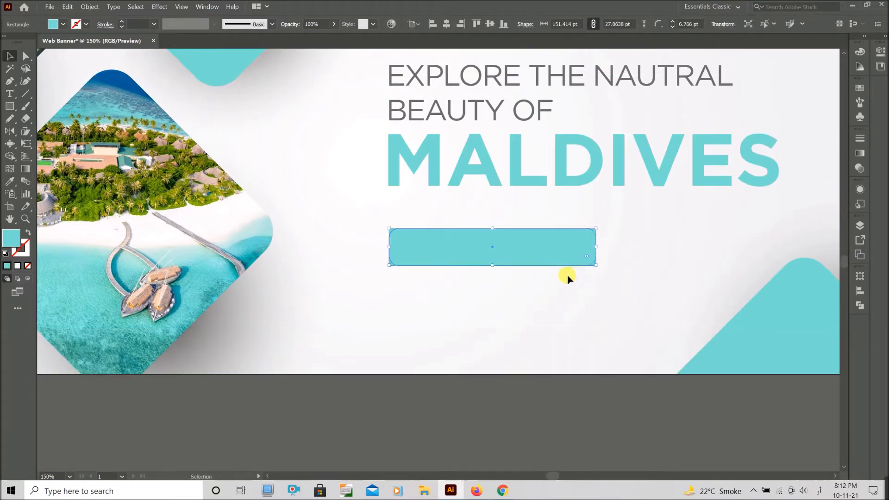
key("v")
left_click(552, 372)
Add the text "BOOK NOW" in the empty area below the turquoise rounded rectangle.
scroll(540, 372, "up", 1)
key("t")
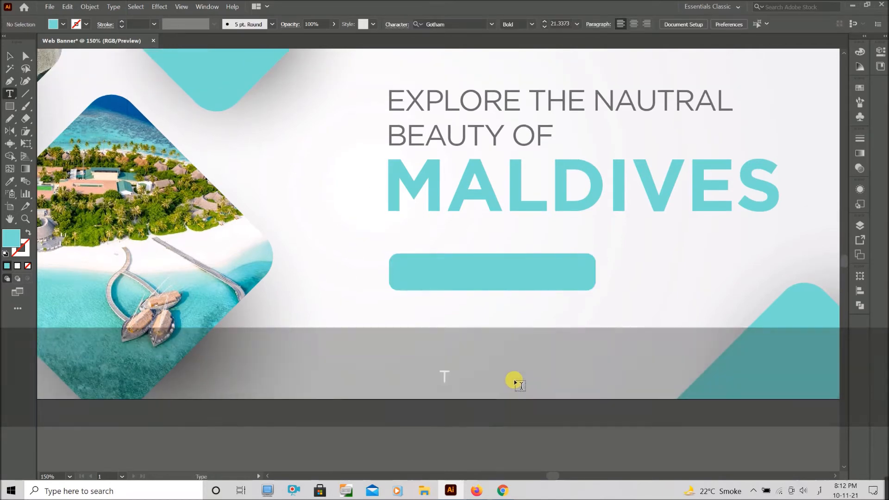
left_click(516, 380)
key("Caps_Lock")
type("بہہک")
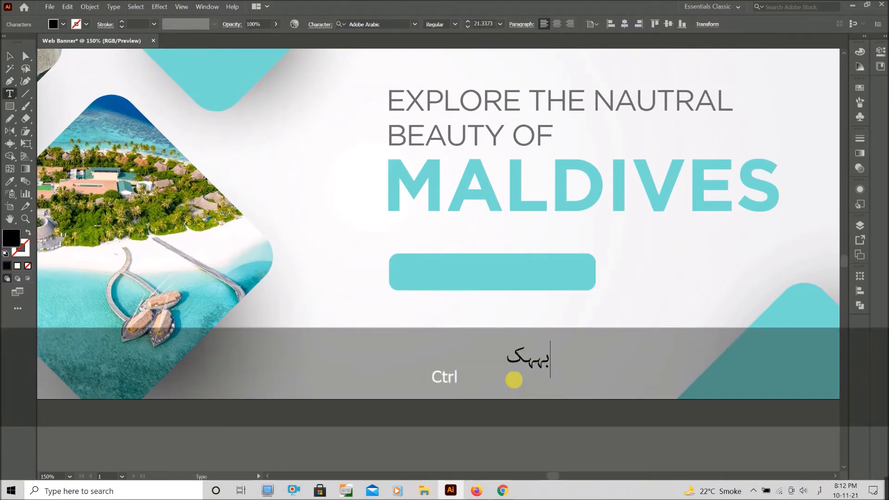
type("BOOK NO")
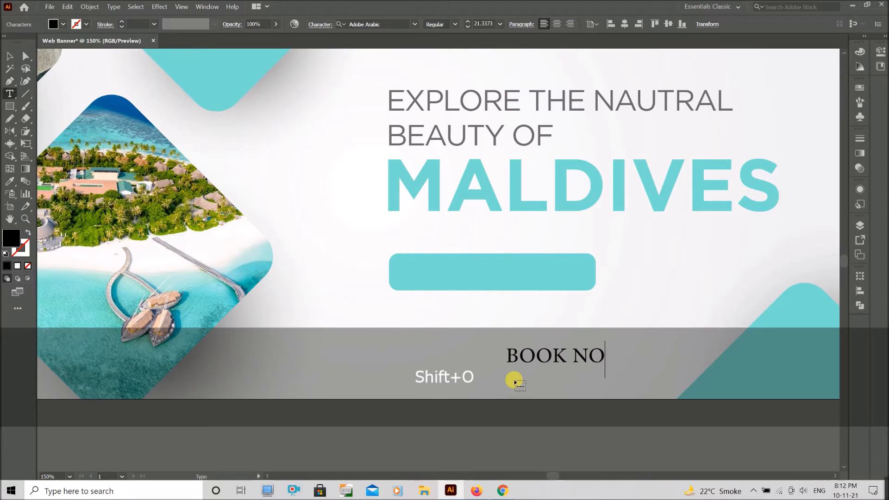
key("Escape")
Give BOOK NOW the Gotham Book style of the upper headline and center it on the turquoise rounded rectangle.
key("i")
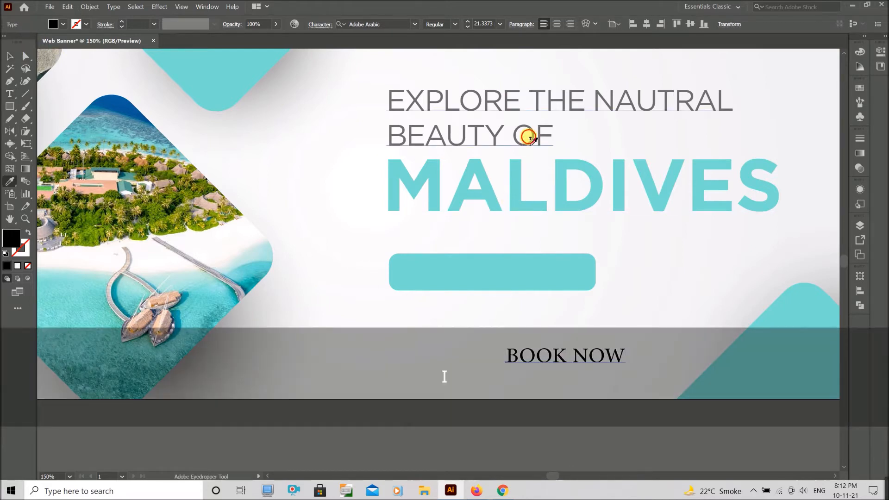
left_click(527, 135)
key("v")
left_click_drag(591, 347, 495, 267)
Recolor the BOOK NOW text with the near-white color of the banner background.
key("i")
left_click(536, 330)
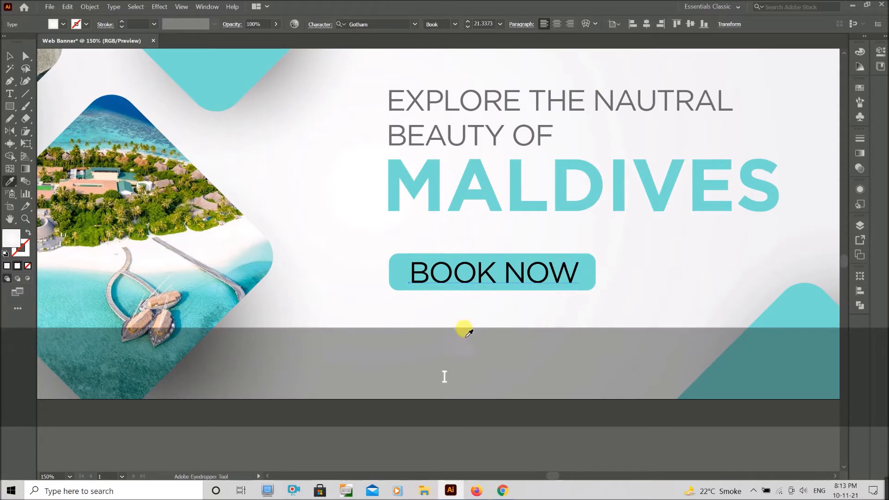
scroll(487, 335, "down", 2)
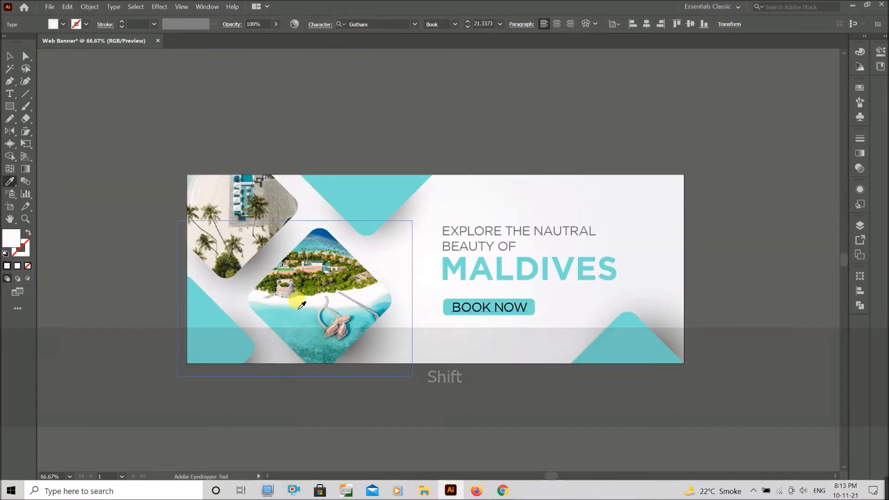
key("v")
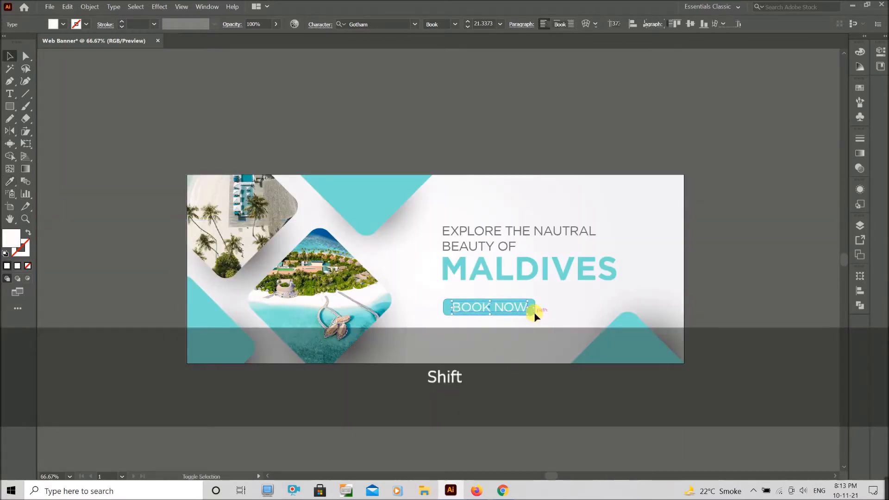
Group BOOK NOW with its turquoise button, nudge the group up closer to MALDIVES, and clear the selection.
left_click(535, 313, "shift")
key("ctrl+g")
key("shift+Up")
key("shift+Up")
left_click(541, 383)
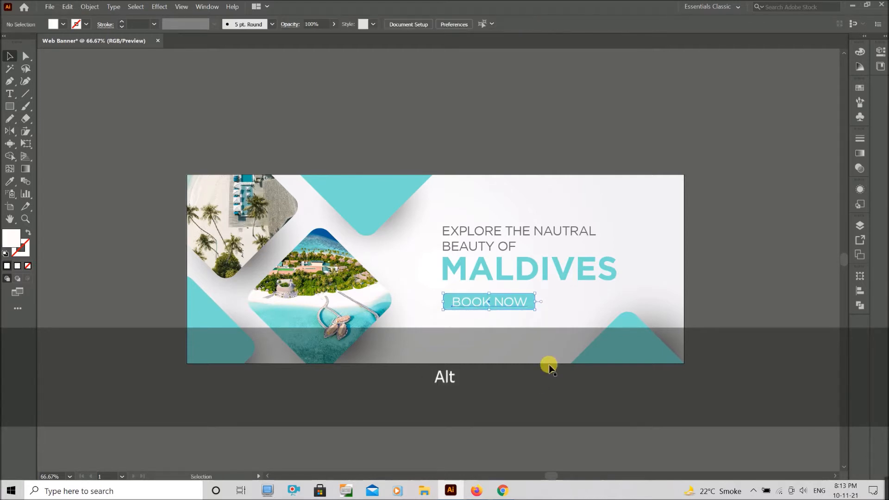
scroll(549, 365, "up", 1)
scroll(549, 365, "up", 1)
key("t")
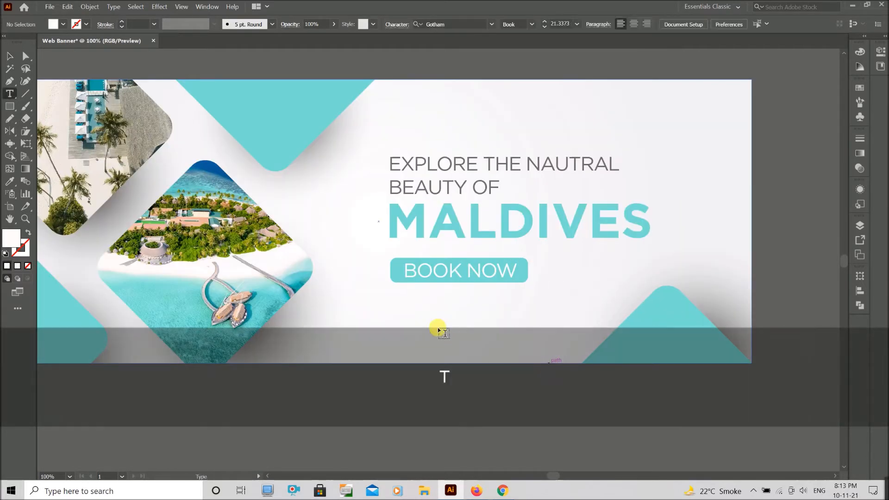
left_click(439, 330)
type("www")
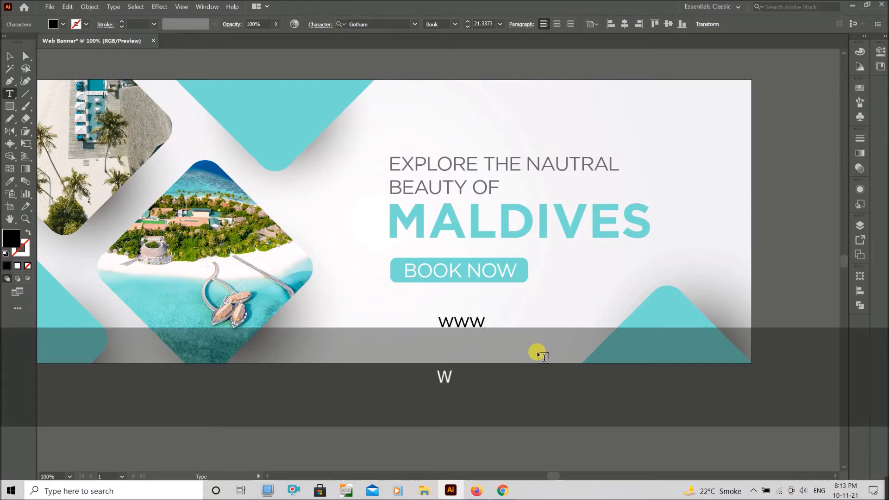
type(".website.com")
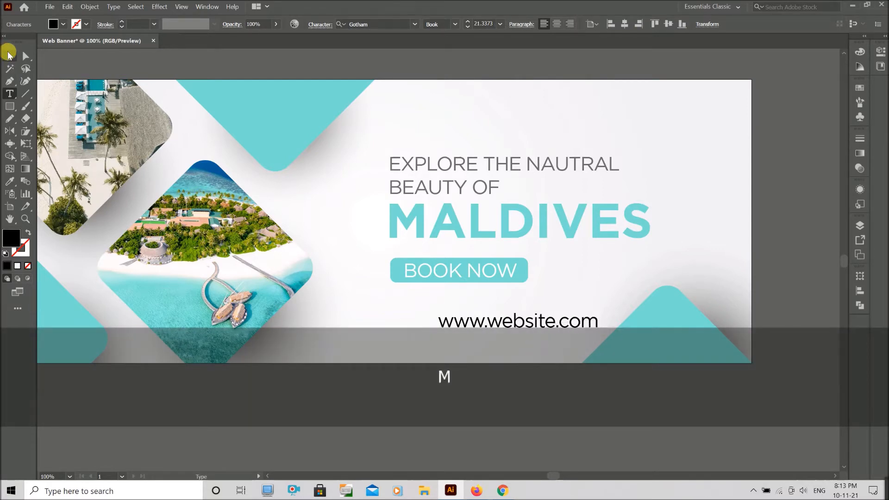
Convert the website address to uppercase and reduce it to about 7.34 pt with wide letter spacing.
left_click(8, 56)
left_click(113, 7)
left_click(262, 155)
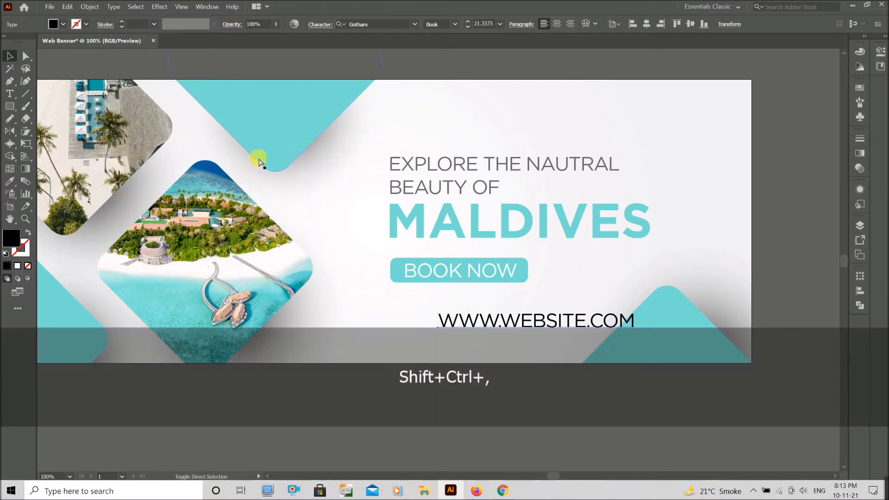
key("ctrl+shift+comma")
key("ctrl+shift+comma")
key("ctrl+shift+comma")
key("ctrl+shift+comma")
key("ctrl+shift+comma")
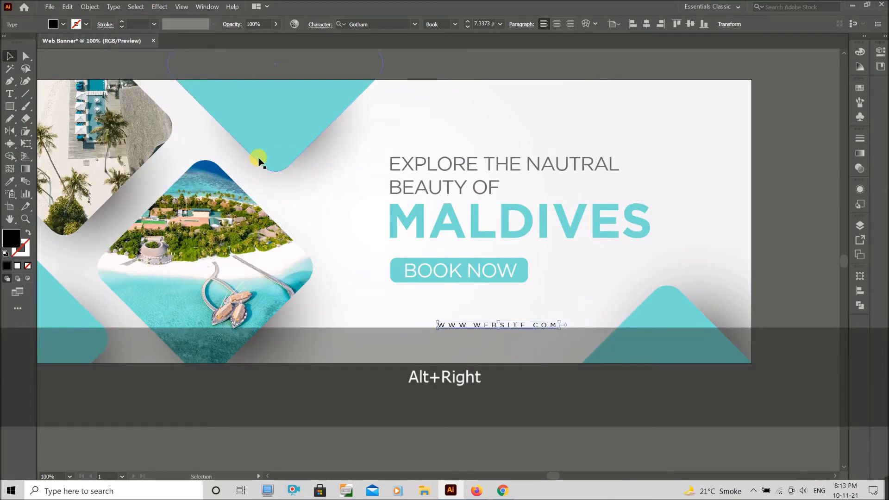
Center the website address just below the BOOK NOW button in the gray of the upper headline.
key("v")
left_click_drag(469, 324, 445, 301)
left_click(440, 407)
scroll(441, 407, "up", 3)
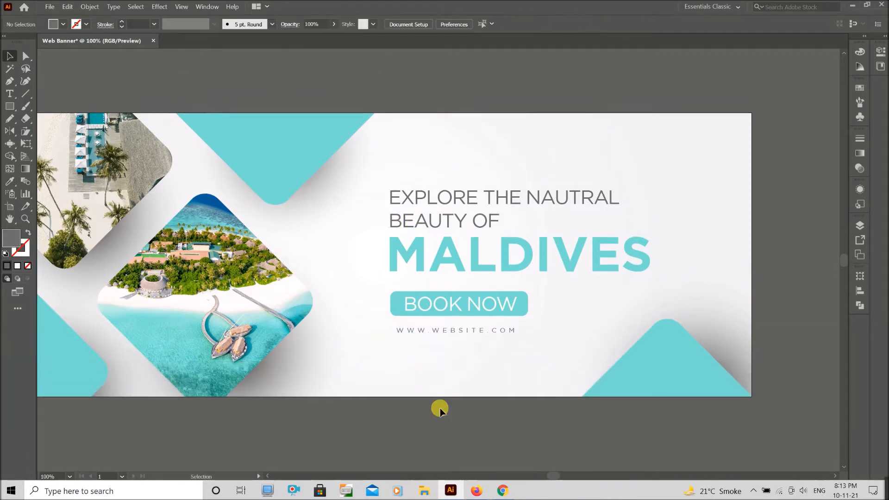
Group the headline, MALDIVES, the BOOK NOW button and the website address, undoing the trial enlargement.
left_click(495, 330)
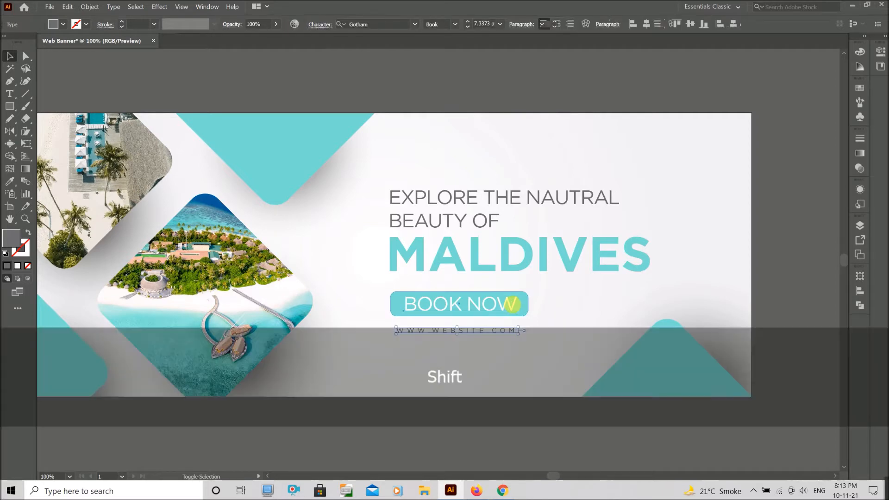
left_click(513, 304, "shift")
left_click(486, 223, "shift")
key("ctrl+g")
left_click_drag(653, 189, 717, 171)
key("ctrl+z")
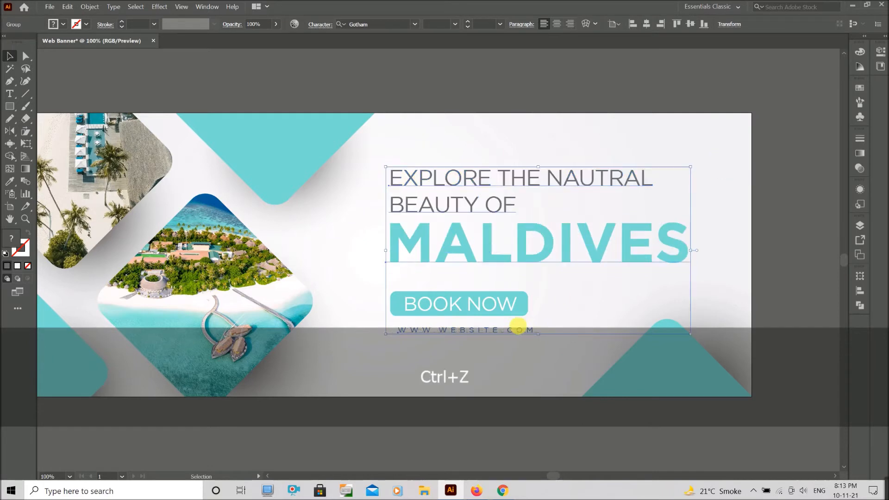
key("ctrl+g")
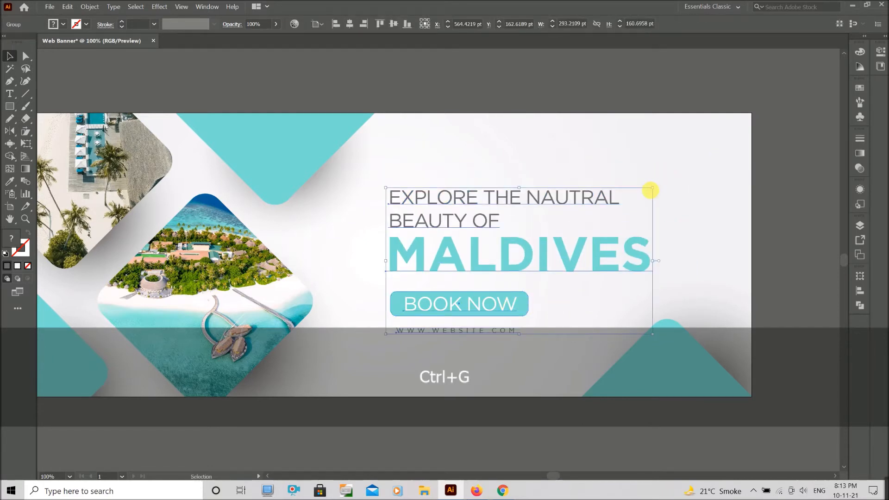
Enlarge the text group proportionally to about 355 × 195 pt, move it slightly upward, and clear the selection.
left_click_drag(699, 167, 710, 157)
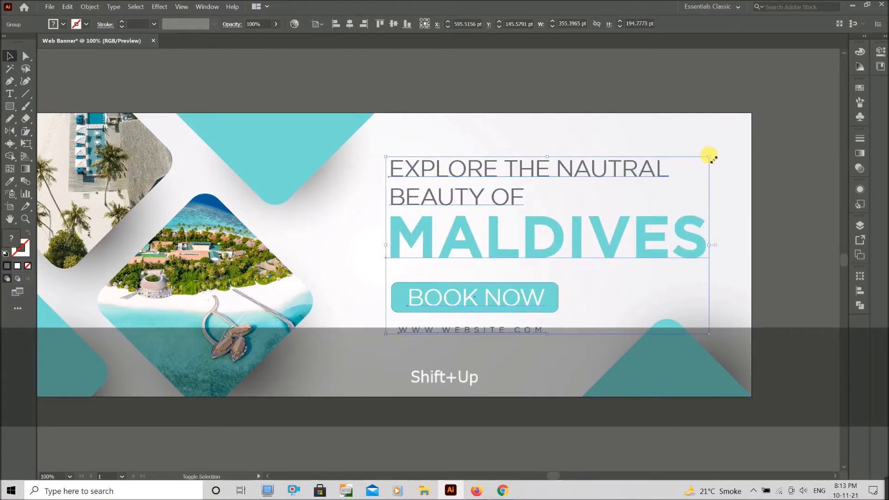
key("shift+Up")
key("Down")
left_click(604, 440)
Draw a gray circle about 108 pt across and place it where the upper turquoise diamond meets the lower resort photo.
key("l")
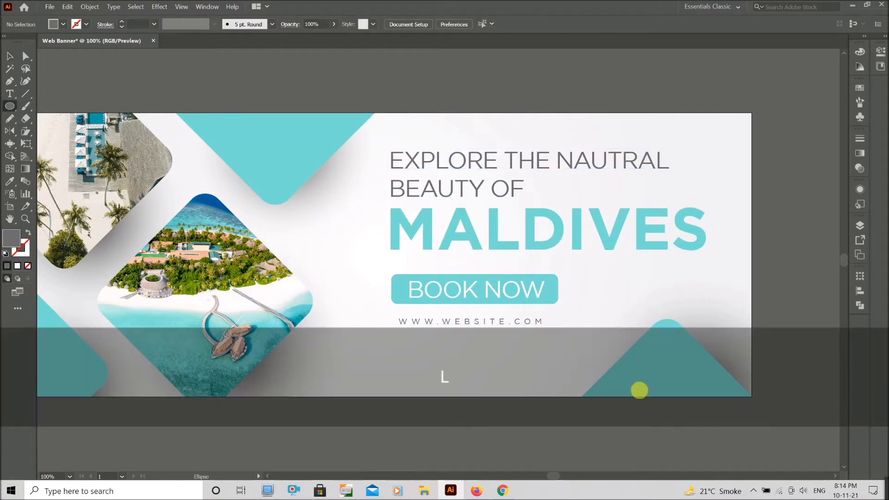
left_click_drag(719, 366, 696, 359)
key("v")
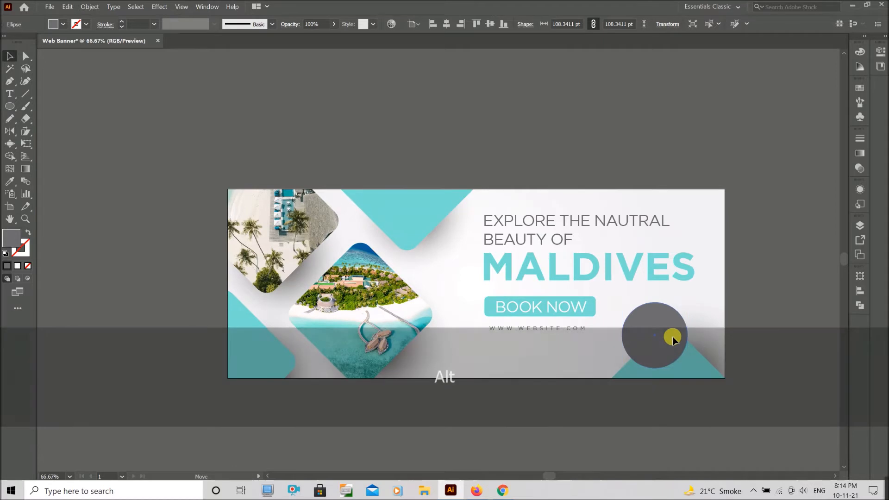
left_click_drag(675, 334, 677, 332)
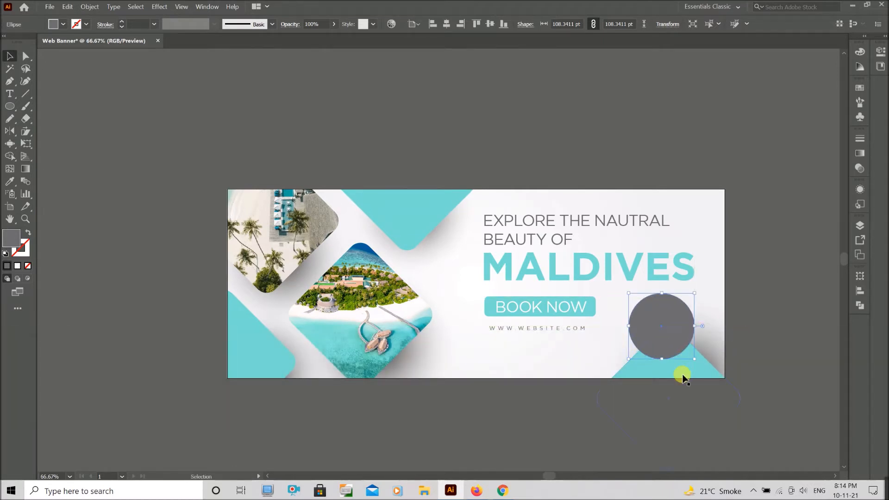
left_click(529, 422)
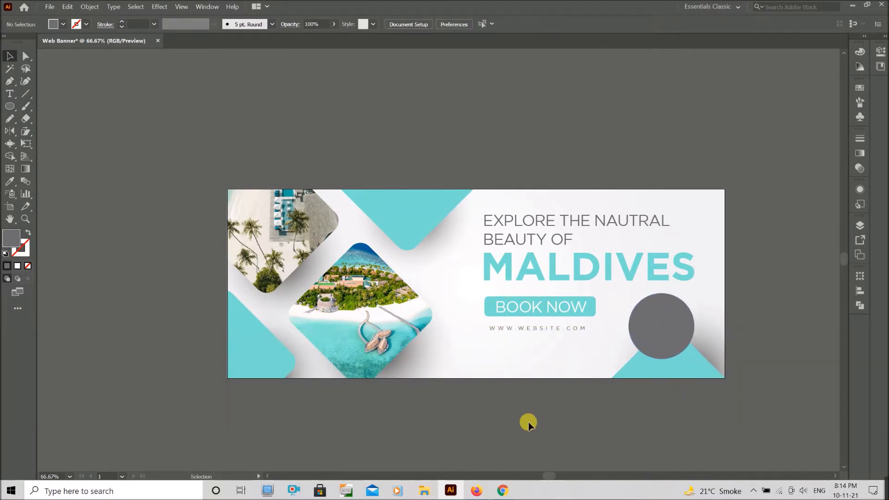
left_click(658, 345)
left_click_drag(658, 346, 381, 261)
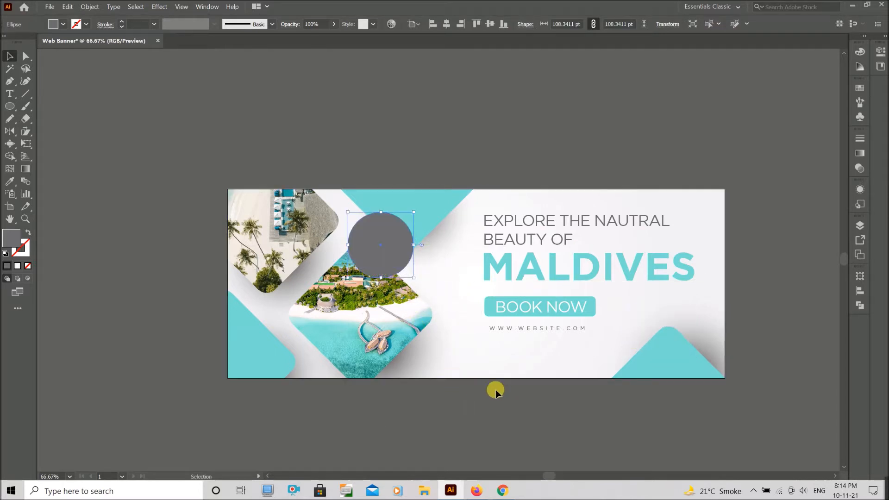
Fill the circle with the near-white gradient of the banner background.
key("i")
left_click(526, 358)
key("v")
Apply a drop shadow to the circle with 30% opacity and 15 pt blur, and clear the selection.
left_click(161, 7)
left_click(174, 17)
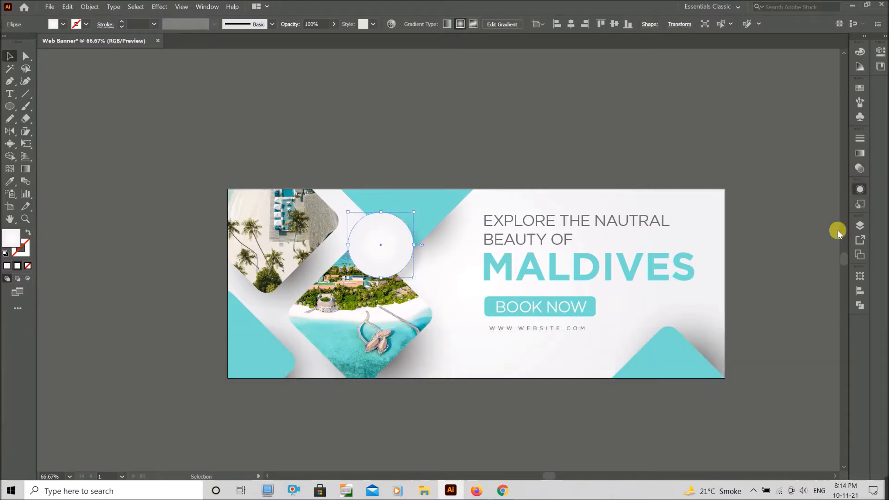
left_click(861, 194)
left_click(767, 236)
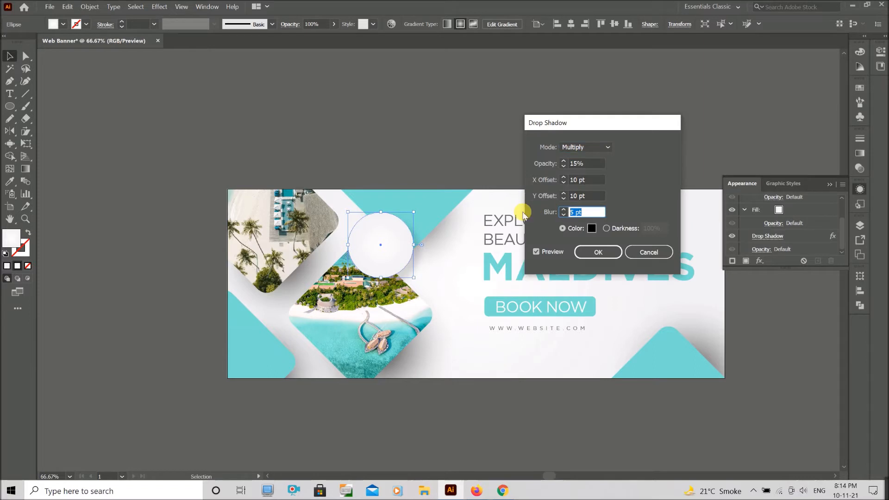
type("15")
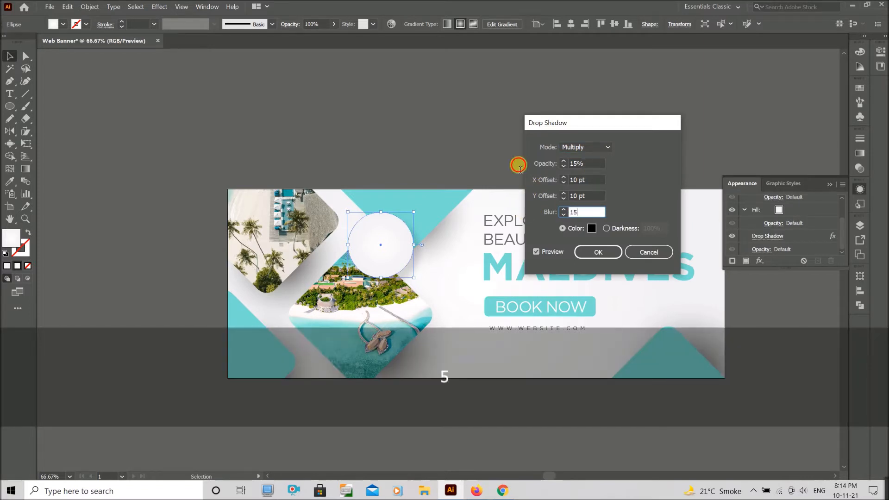
left_click_drag(585, 164, 520, 168)
type("30")
left_click(599, 254)
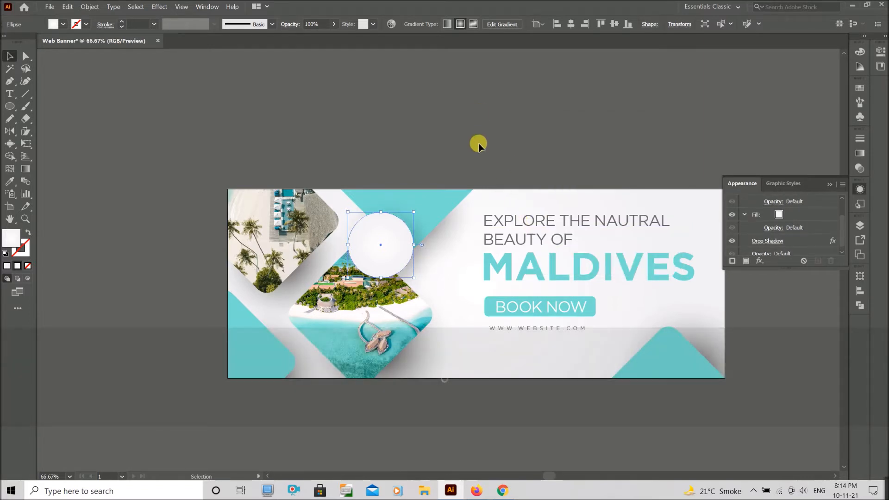
left_click(471, 177)
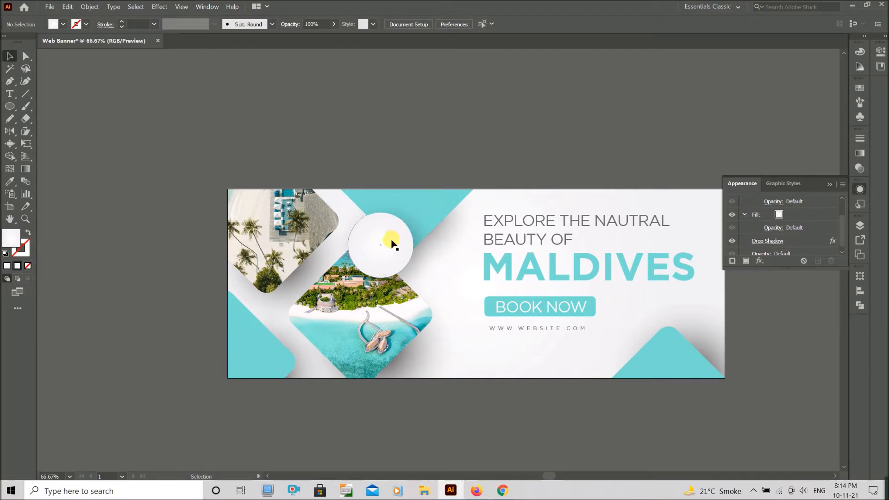
Move the near-white circle slightly upward and clear the selection.
mouse_move(391, 244)
left_mouse_down()
mouse_move(363, 239)
mouse_move(411, 260)
mouse_move(389, 242)
left_mouse_up()
left_click(402, 139)
key("ctrl+z")
left_click(407, 152)
Add the text "%50" in the empty area above the banner.
key("t")
left_click(444, 156)
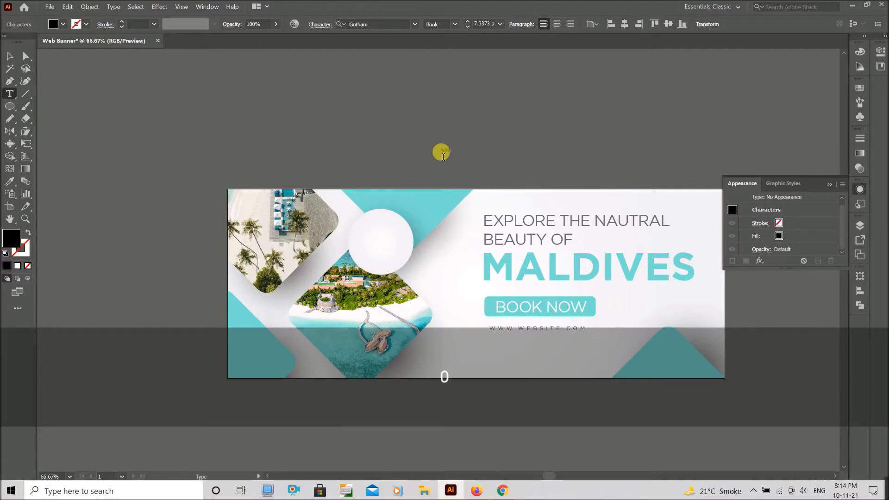
left_click(26, 56)
Give %50 the turquoise Gotham Bold style of MALDIVES and place it on the circle at about 37 pt.
key("u")
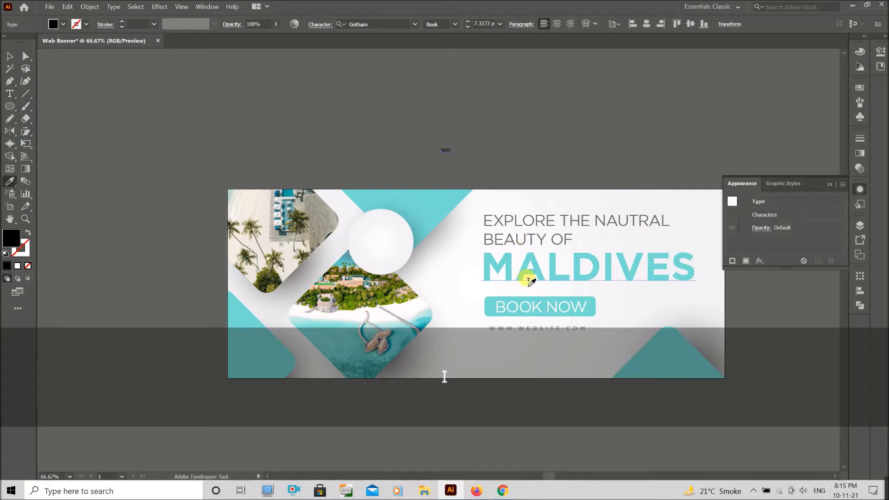
left_click(541, 281)
key("v")
left_click_drag(530, 161, 398, 252, "shift")
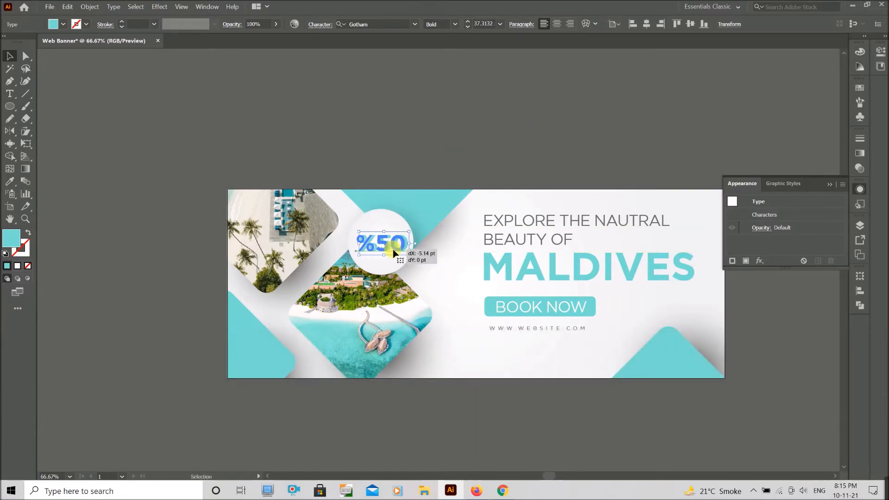
Tighten the discount text's letter spacing, move the percent sign behind the number to read 50%, and group both parts.
scroll(398, 253, "up", 3)
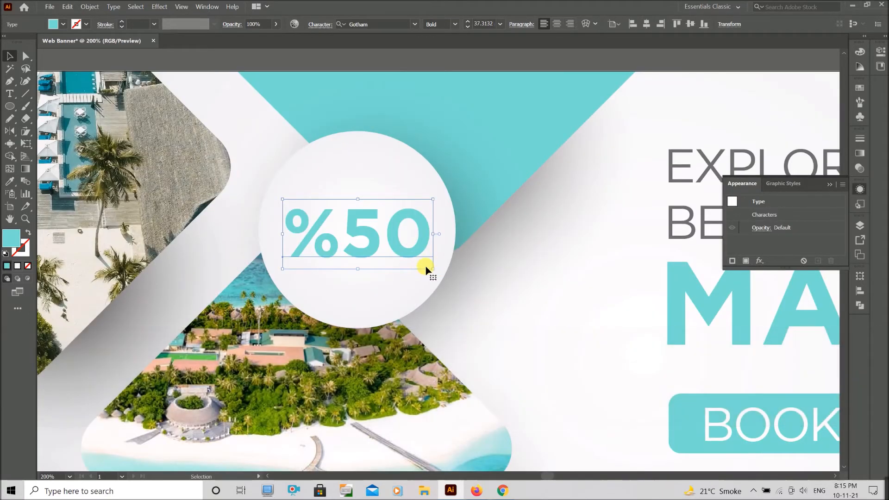
key("alt+Left")
double_click(342, 237)
left_click_drag(342, 237, 273, 237)
key("ctrl+x")
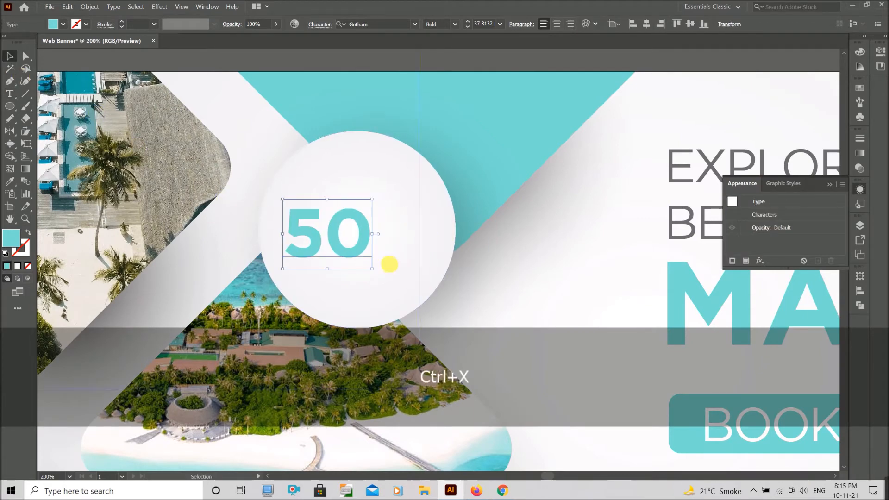
key("Escape")
key("ctrl+v")
mouse_move(401, 243)
left_mouse_down()
mouse_move(391, 237)
mouse_move(402, 232)
left_mouse_up()
left_click(354, 234, "shift")
key("ctrl+g")
Enlarge the 50% group to about 41 pt and center it on the circle.
left_click_drag(434, 274, 402, 231)
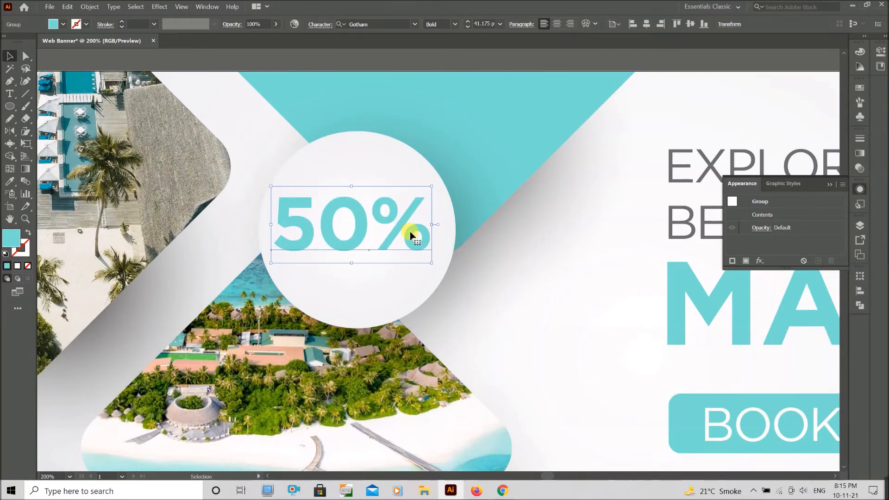
scroll(403, 231, "up", 2)
left_click_drag(395, 264, 403, 265)
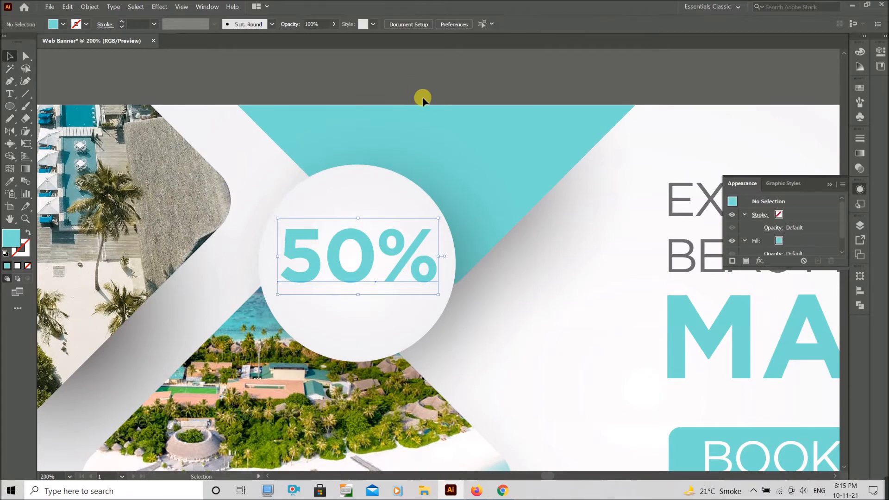
Add the text "OFF" above the banner and convert it to uppercase.
key("t")
left_click(424, 88)
type("OFF")
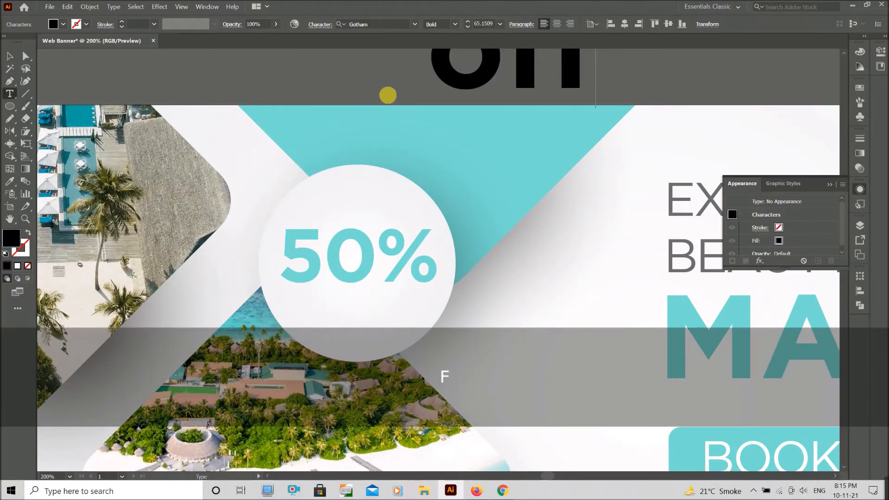
left_click(9, 56)
left_click(114, 6)
mouse_move(145, 153)
left_click(298, 149)
Scale OFF to about 23 pt, place it close below 50% in the circle, and give it the headline's gray color.
left_click_drag(683, 108, 625, 82)
left_click_drag(576, 69, 399, 330)
key("i")
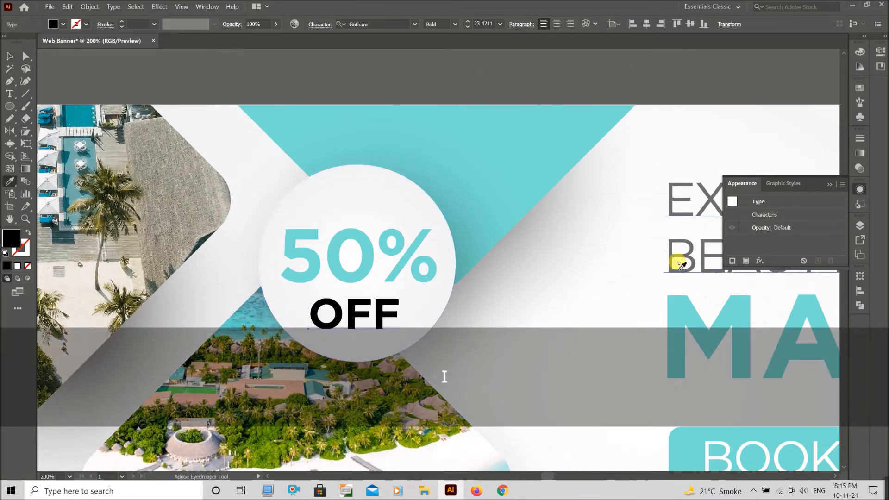
left_click(681, 265)
key("v")
key("Up")
key("Up")
key("Up")
key("Up")
key("Up")
key("Up")
Select 50% together with OFF, move both slightly upward, and enlarge them slightly within the circle.
left_click(401, 266, "shift")
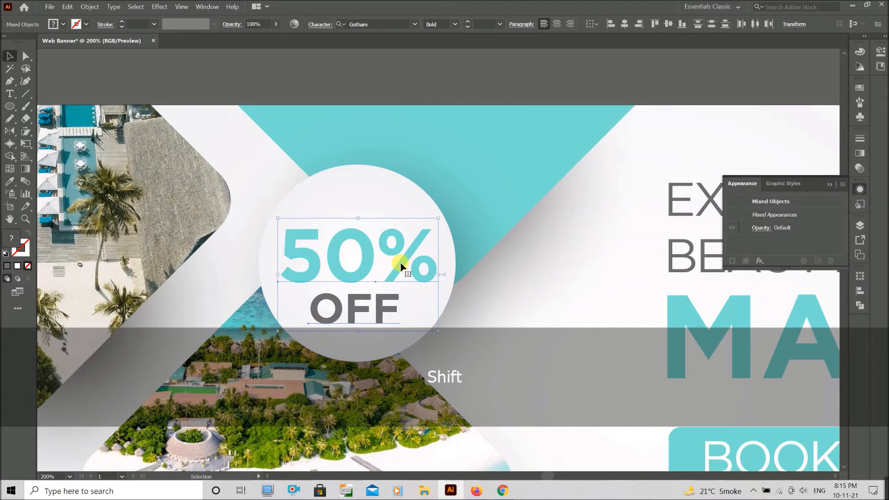
left_click_drag(401, 263, 402, 257)
left_click_drag(438, 326, 444, 331)
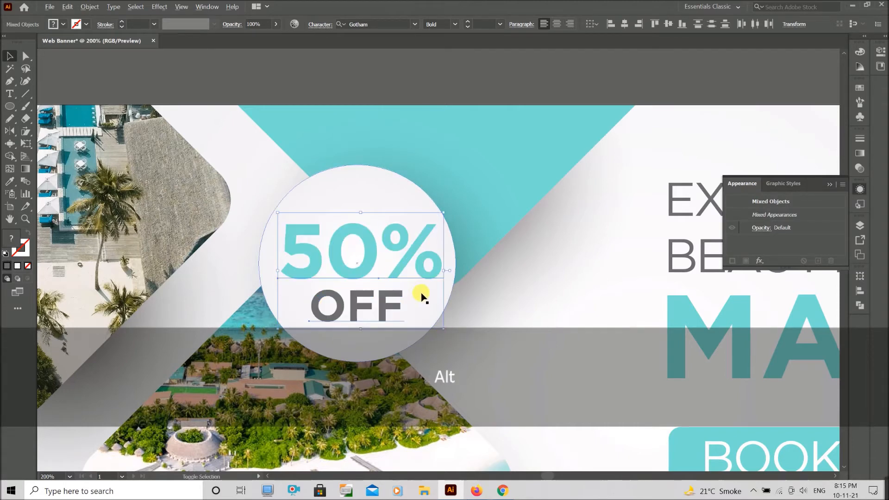
scroll(414, 129, "down", 4)
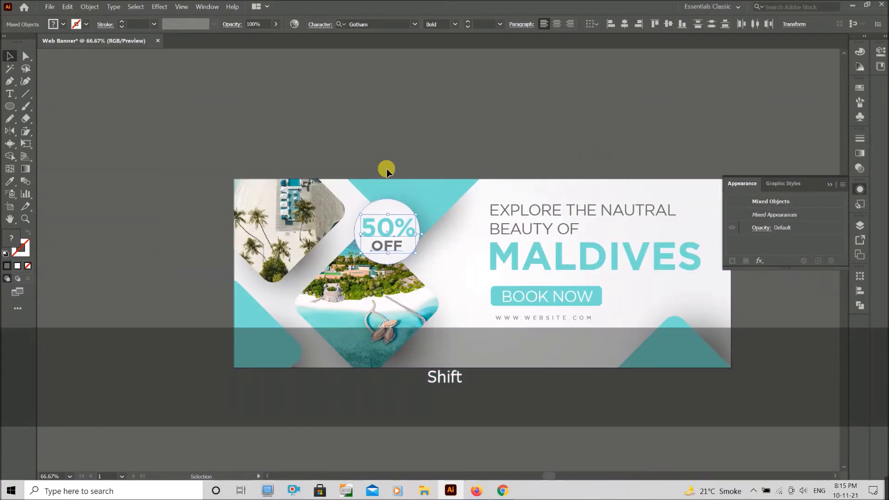
left_click(225, 258)
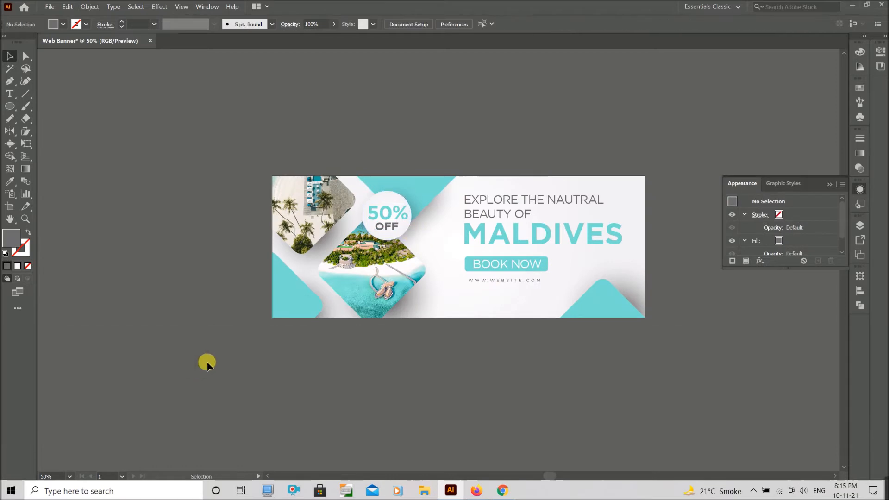
scroll(206, 361, "down", 2)
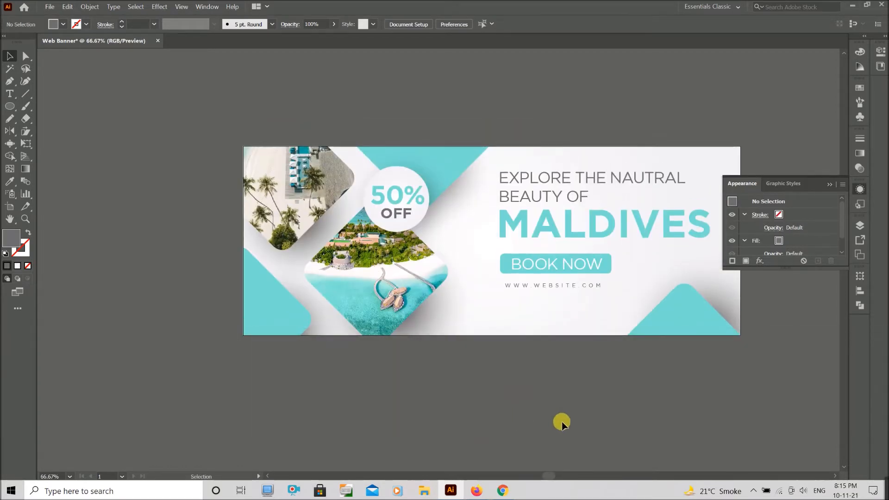
key("m")
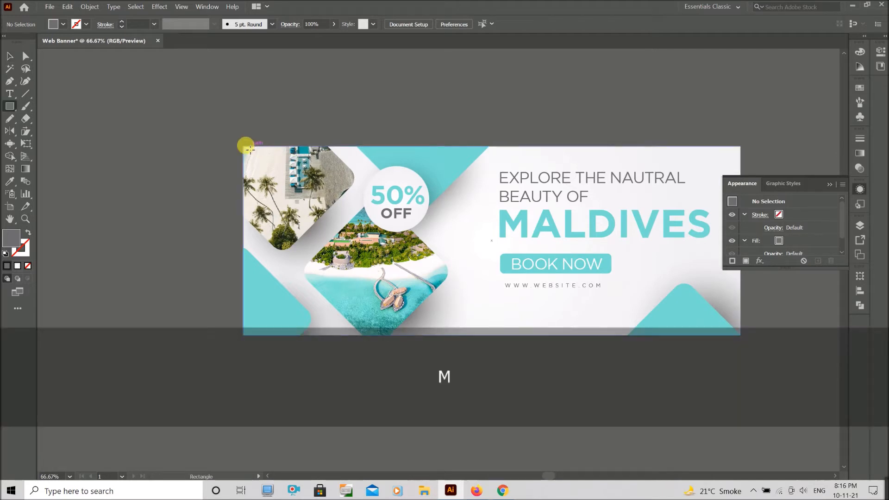
left_click(245, 149)
left_click(283, 165)
key("v")
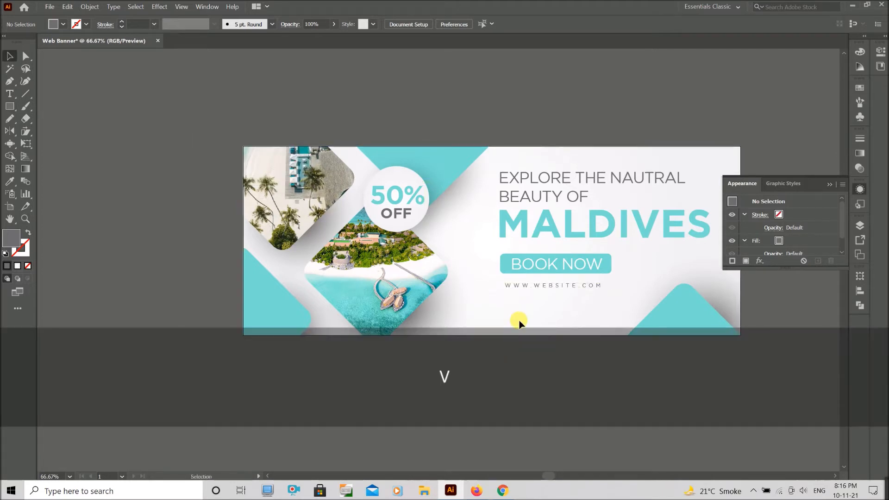
Unlock all objects, select the banner's background rectangle, and fill it with the turquoise used in the banner.
key("ctrl+alt+2")
left_click(563, 354)
left_click(551, 324)
key("i")
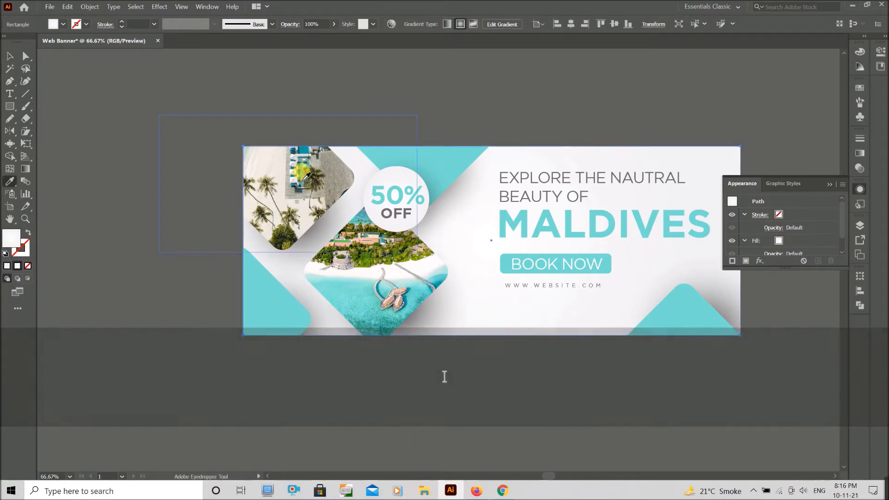
left_click(299, 183)
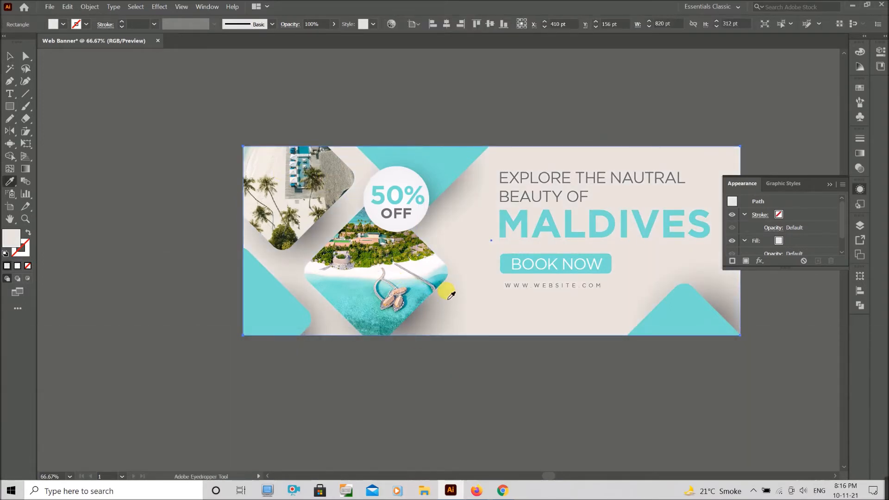
left_click(414, 223)
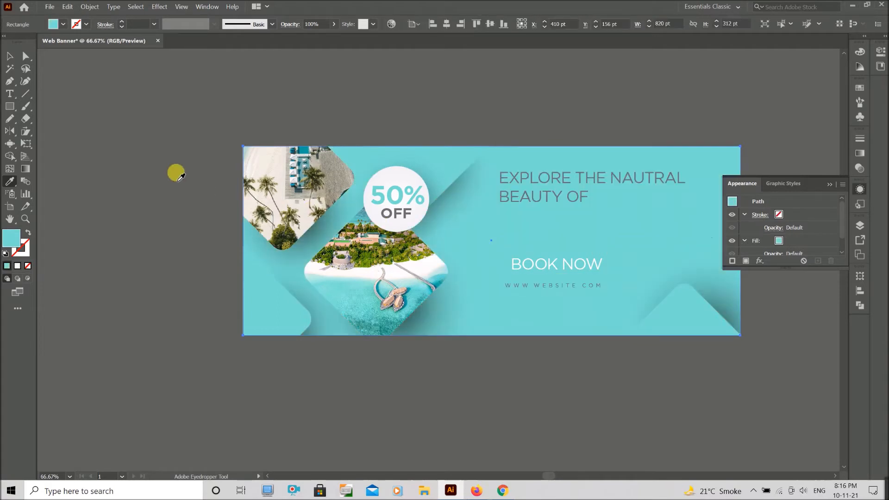
Try inverting the background rectangle's colors, and undo the inversion.
left_click(67, 6)
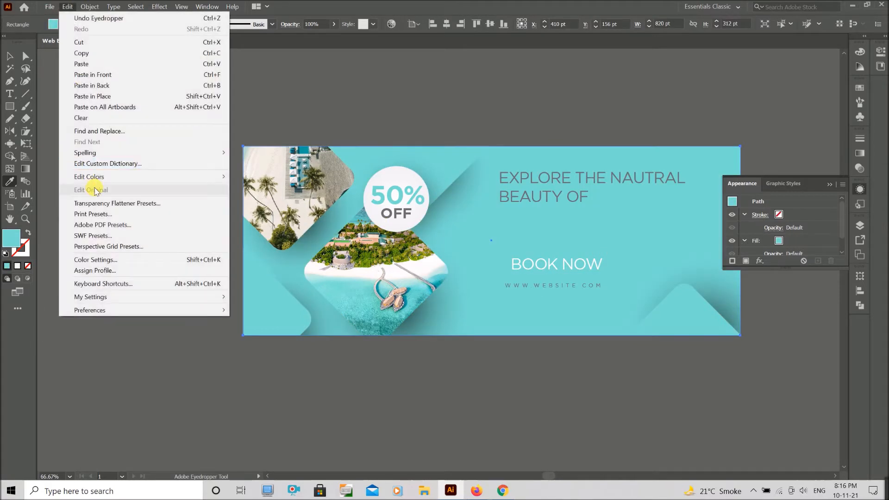
mouse_move(119, 182)
left_click(257, 278)
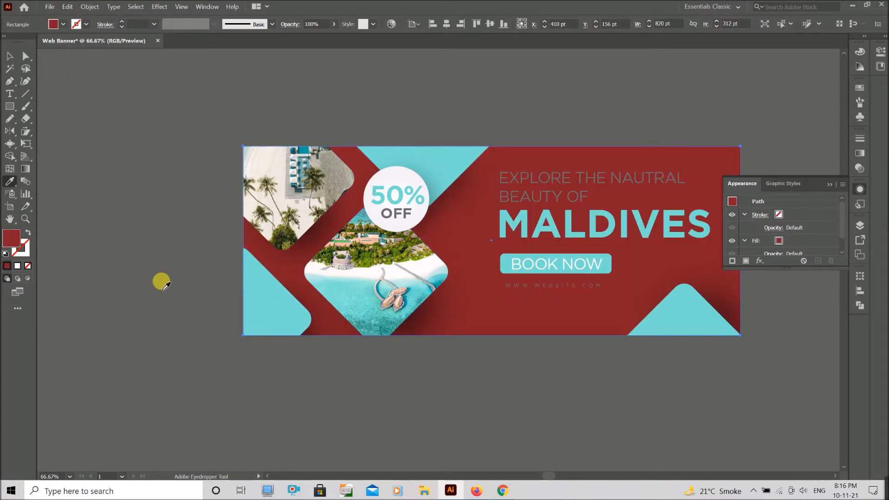
key("ctrl+z")
Fill the turquoise diamond behind the 50% OFF circle with white sampled from the banner.
key("v")
left_click(422, 179)
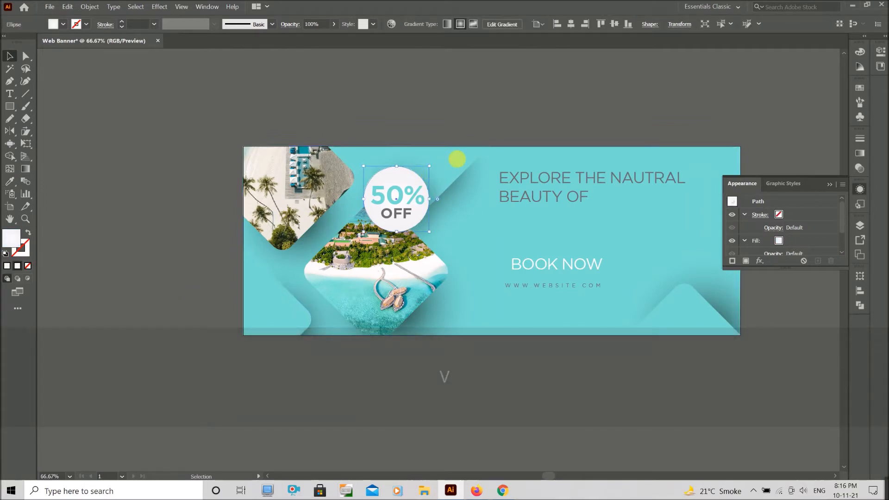
double_click(457, 159)
key("i")
left_click(405, 214)
key("ctrl+z")
left_click(572, 176)
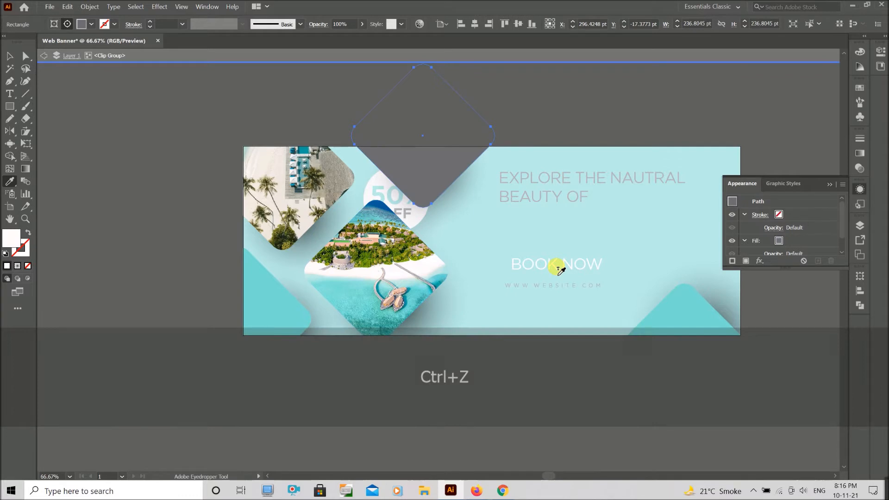
key("ctrl+z")
key("v")
double_click(540, 111)
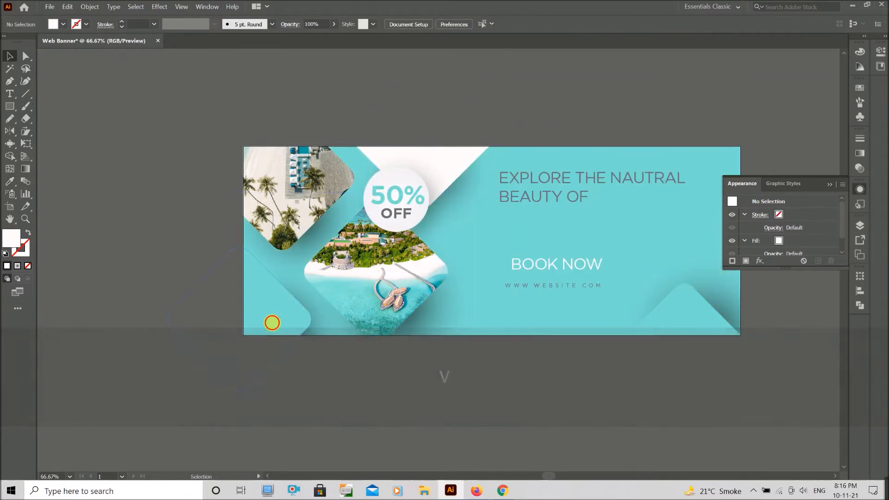
Fill the lower-left and lower-right turquoise diamonds with the upper diamond's white.
double_click(273, 323)
key("i")
left_click(435, 188)
key("v")
left_click(705, 327)
key("i")
left_click(417, 189)
Select the shadow ellipse behind the lower-right diamond and inspect its opacity settings.
key("v")
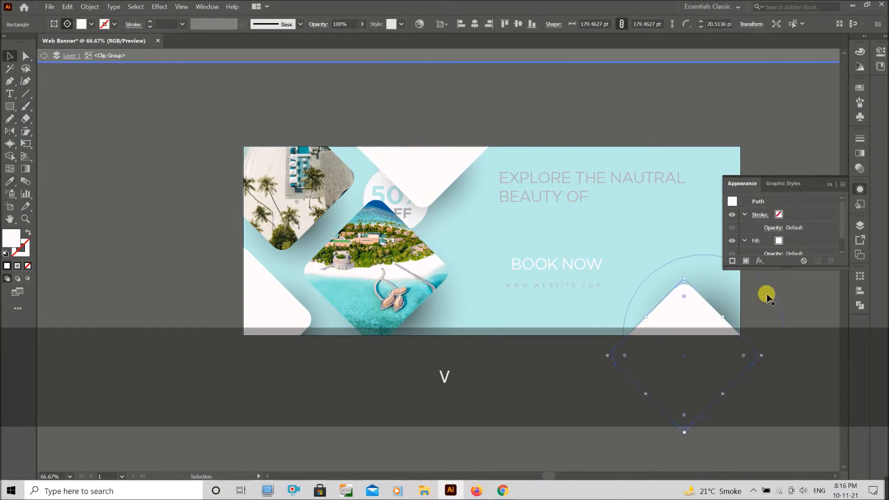
left_click(318, 25)
left_click(395, 82)
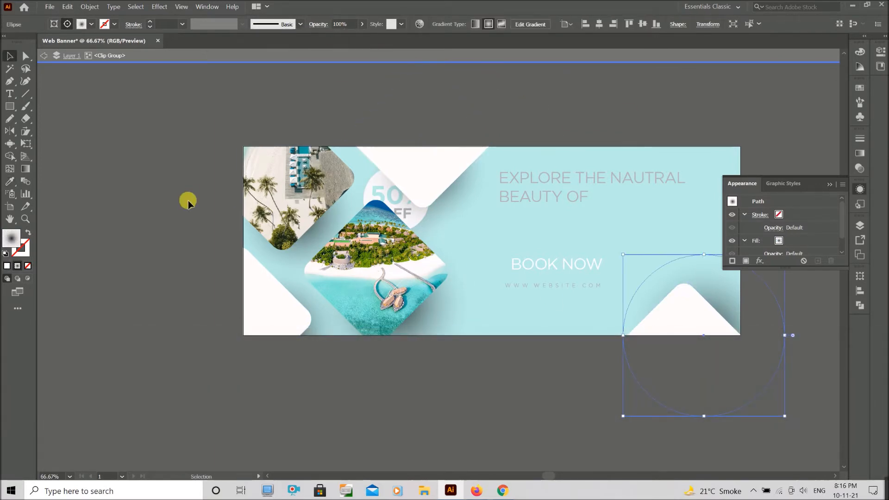
double_click(92, 250)
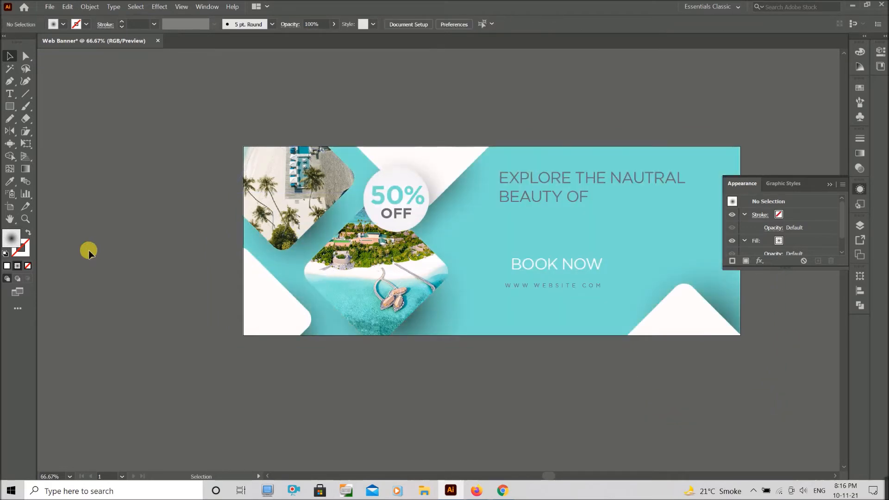
Slightly adjust the shadow behind the lower resort photo diamond.
scroll(109, 262, "down", 3)
scroll(101, 319, "up", 1)
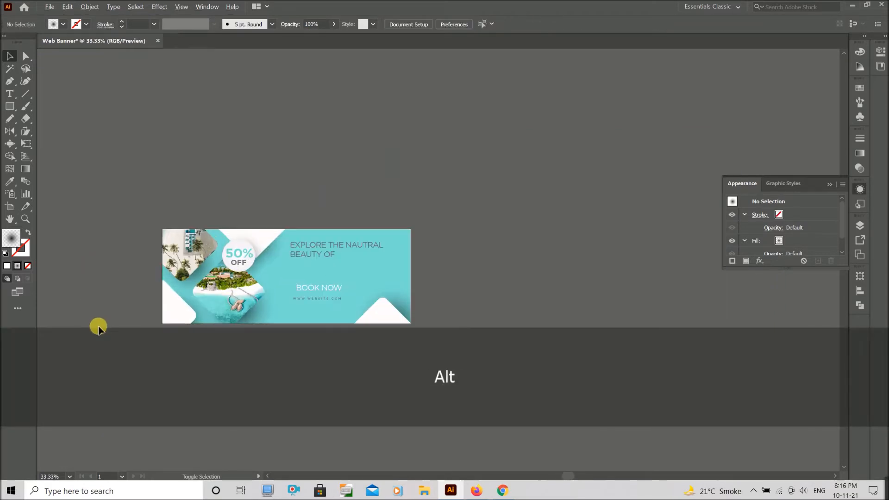
double_click(256, 320)
left_click(255, 318)
left_click_drag(196, 307, 181, 307)
left_click_drag(259, 318, 261, 319)
double_click(302, 376)
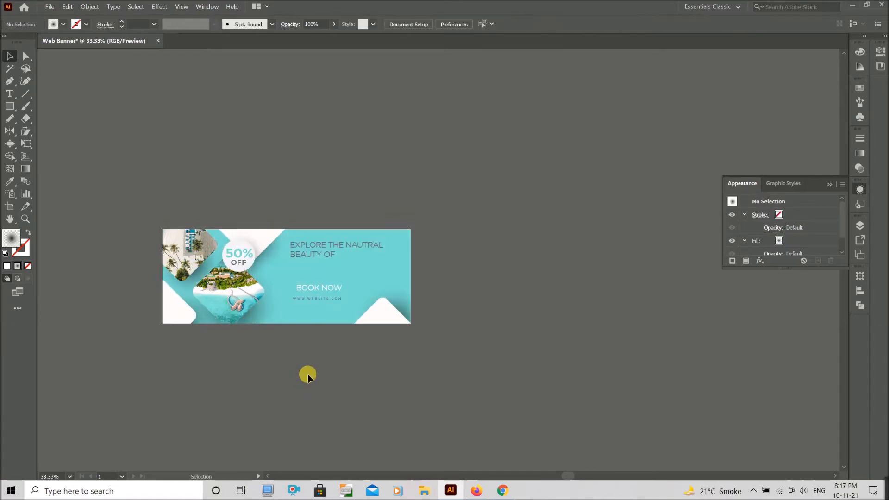
Change MALDIVES and the two headline lines above it to white.
scroll(308, 375, "down", 1)
scroll(194, 378, "down", 1)
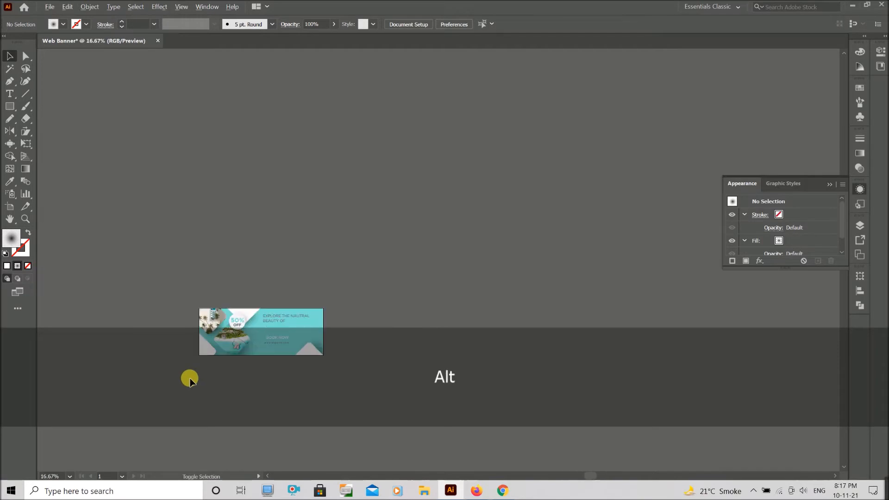
scroll(189, 354, "up", 1)
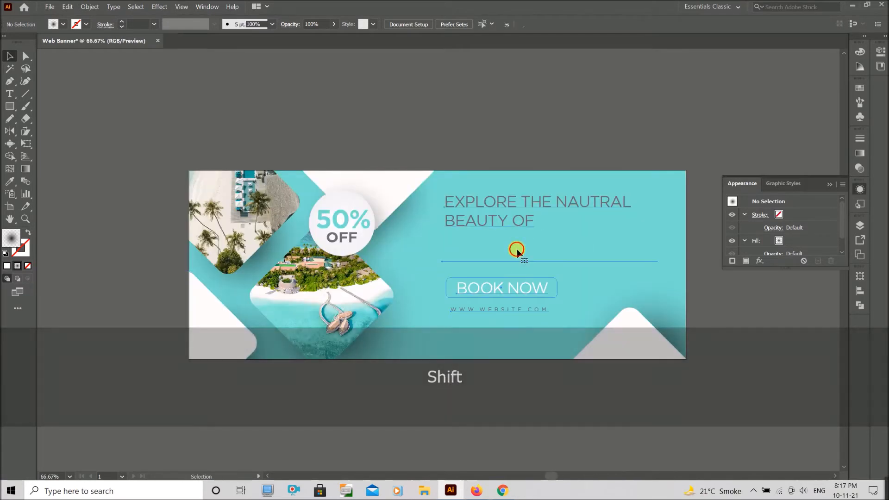
double_click(517, 250)
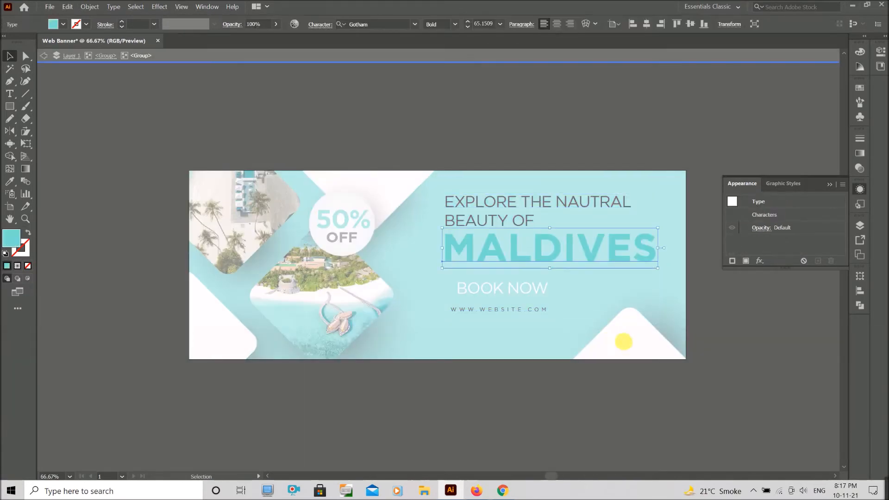
key("v")
left_click(447, 210)
key("u")
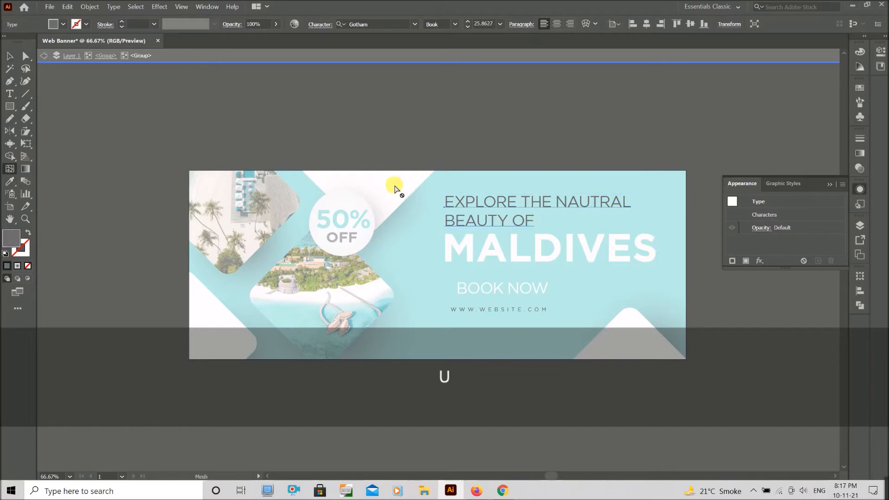
key("v")
double_click(524, 137)
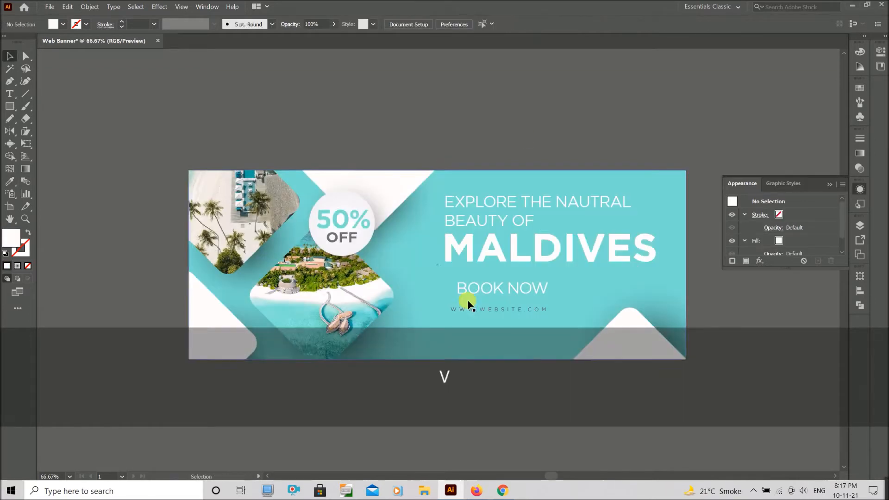
Recolor the BOOK NOW button with a white shape and turquoise text.
double_click(455, 295)
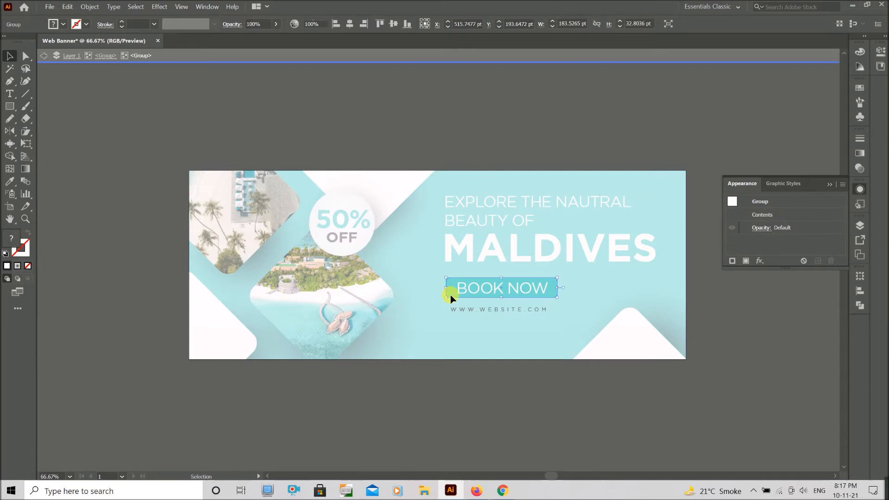
key("v")
left_click(472, 291)
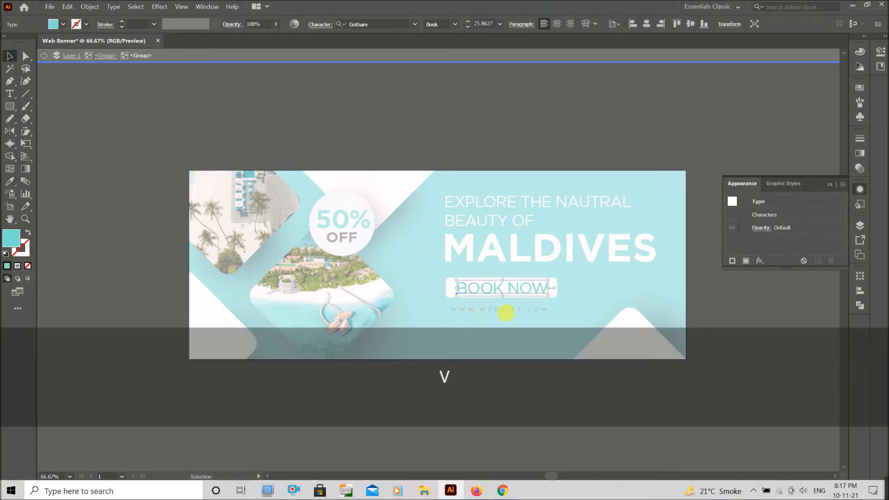
left_click(506, 314)
Change the website address below the button to white.
double_click(528, 309)
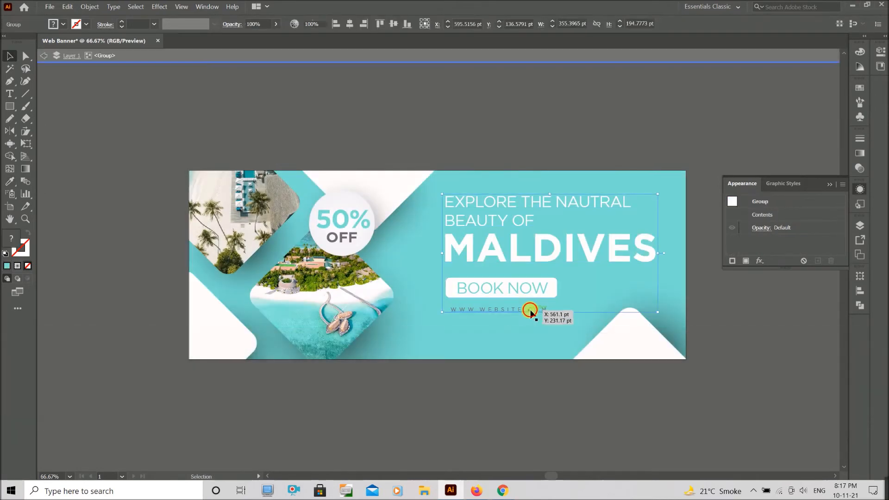
double_click(529, 309)
key("v")
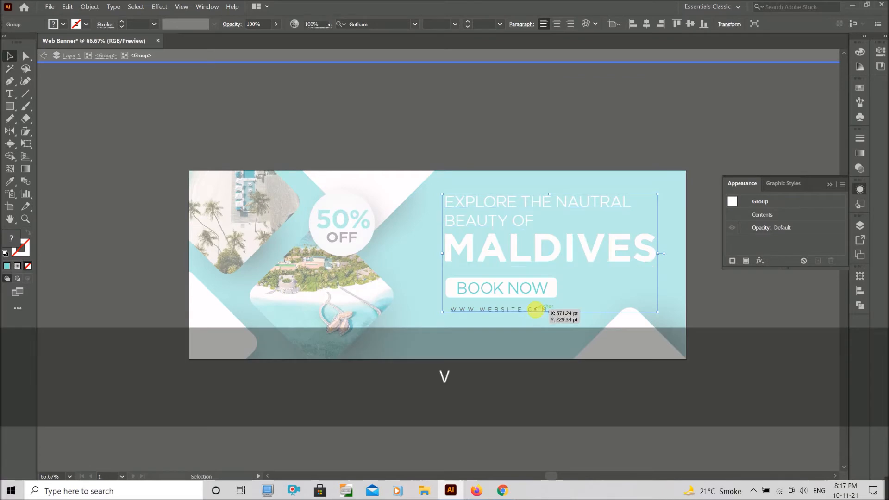
double_click(617, 396)
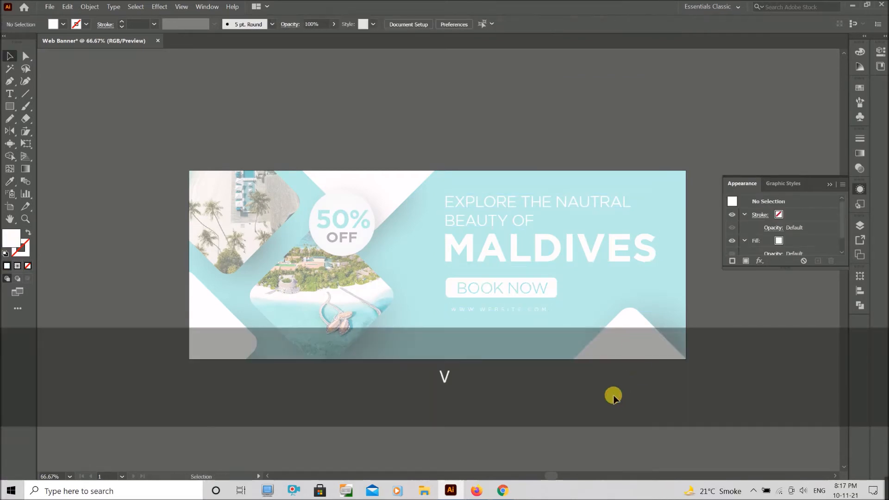
scroll(433, 397, "down", 1)
scroll(458, 397, "down", 3, "alt")
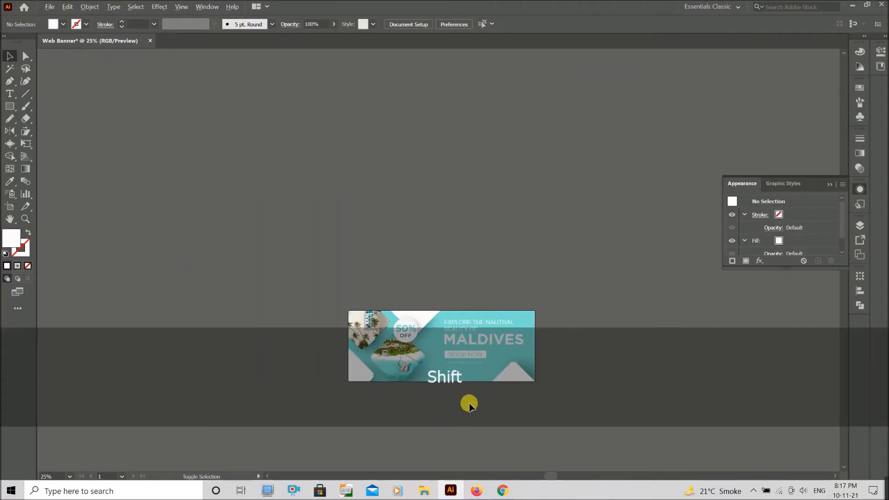
scroll(469, 404, "up", 3)
left_click(482, 250)
left_click(482, 274)
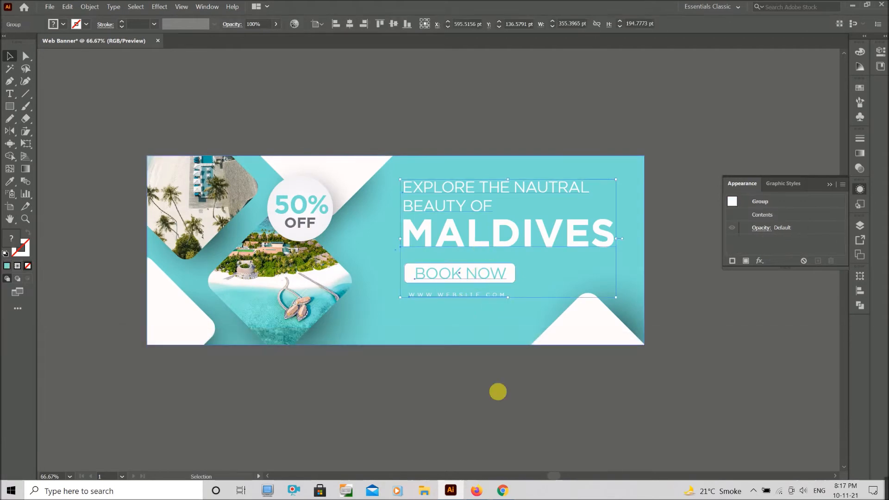
left_click(498, 392)
Add the text "FOR MORE DETAILS:" below the banner.
scroll(437, 374, "up", 1, "alt")
key("t")
left_click(451, 389)
type("for")
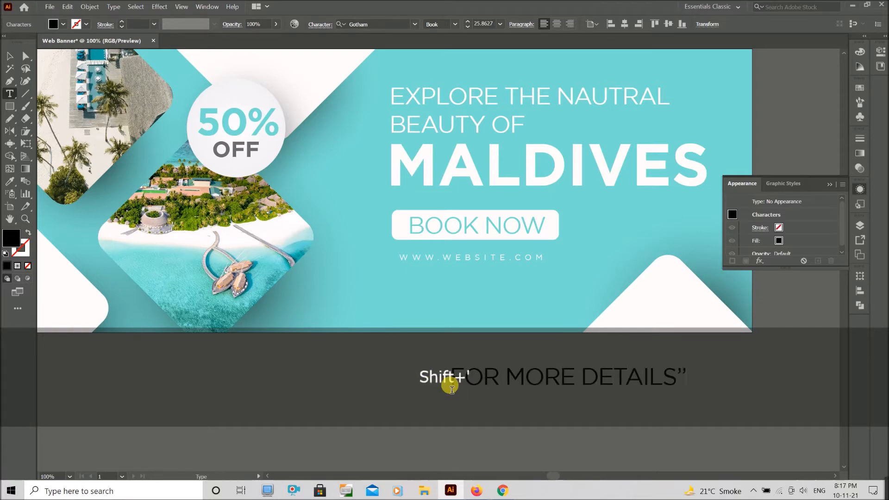
Scale the FOR MORE DETAILS line down to about 10 pt, set it to Bold, and color it white like the headline.
left_click(9, 56)
left_click_drag(681, 387, 541, 370)
key("i")
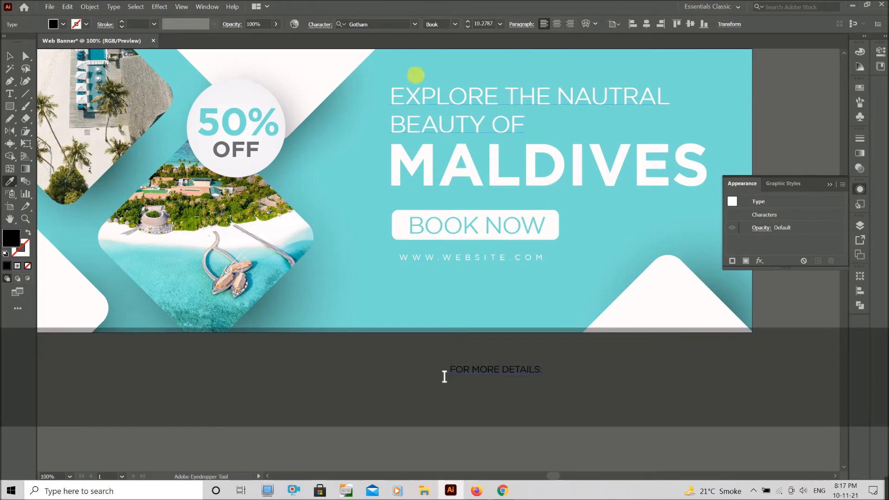
left_click(455, 24)
left_click(444, 82)
left_click(493, 159, "shift")
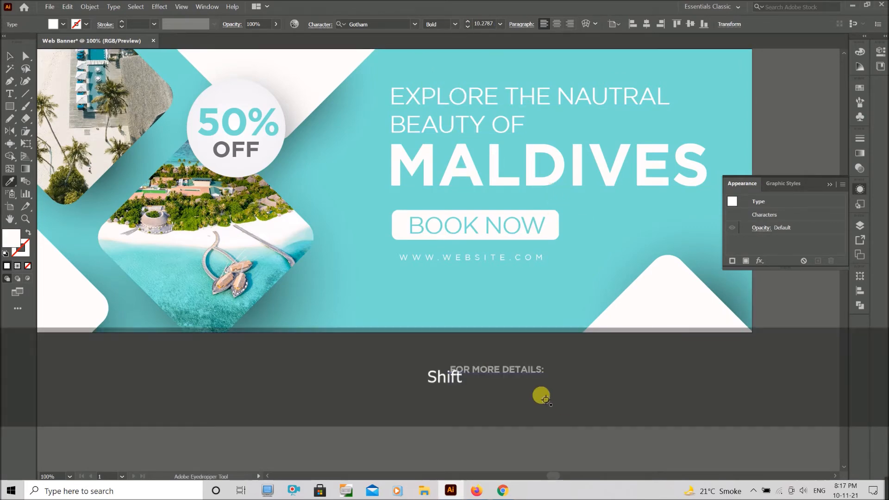
Place the FOR MORE DETAILS: line below the website address and add a copy beneath it containing the phone number.
left_click_drag(468, 296, 465, 295)
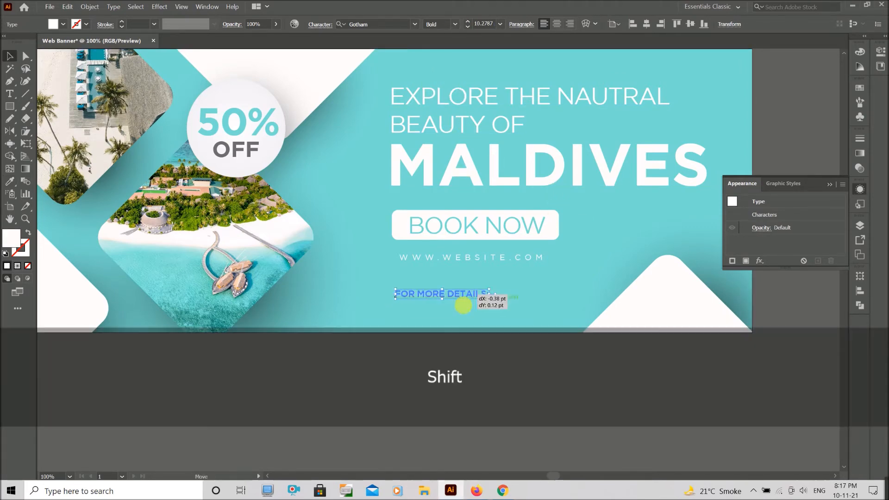
double_click(454, 307)
key("ctrl+a")
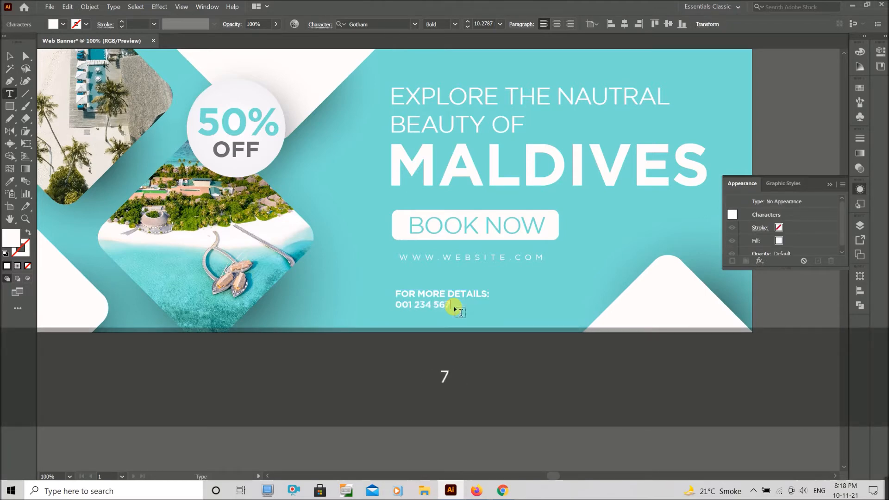
type("0")
left_click(9, 55)
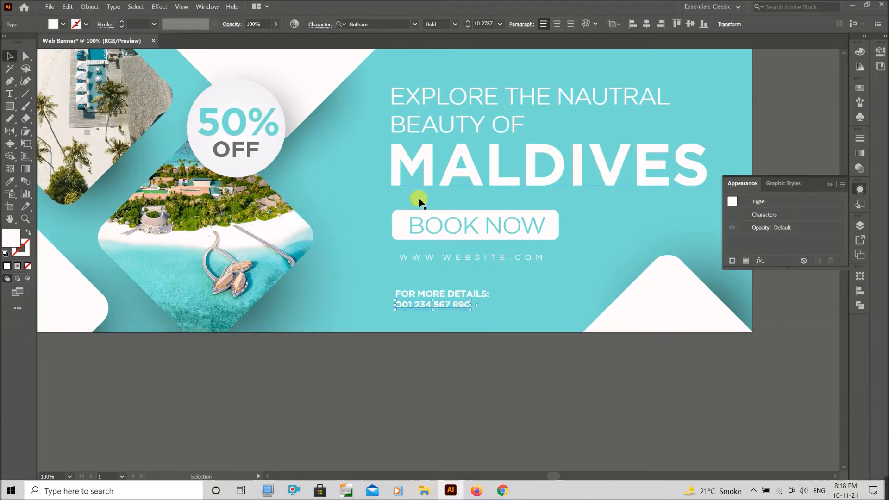
Widen the phone number's letter spacing and group it with the FOR MORE DETAILS: line.
key("alt")
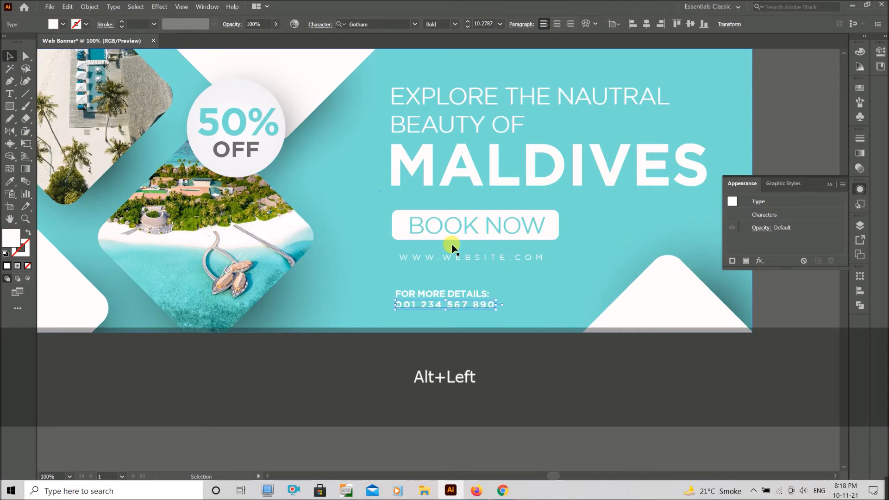
left_click(467, 294, "shift")
key("ctrl+g")
left_click(483, 350)
Scale the FOR MORE DETAILS: line down and the phone number up, keeping both lines together below the website address.
scroll(482, 330, "up", 1)
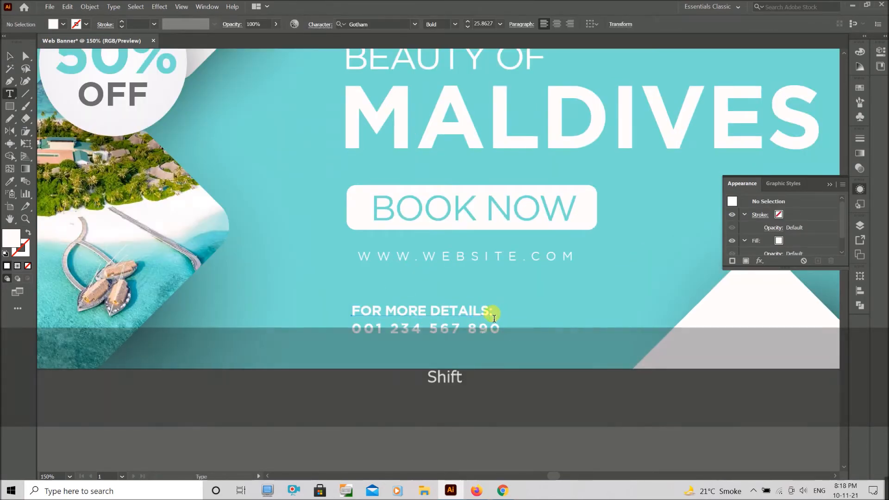
triple_click(462, 313)
left_click_drag(493, 310, 414, 311)
left_click(445, 332, "shift")
key("ctrl+g")
left_click_drag(500, 336, 569, 363)
left_click_drag(477, 320, 486, 386)
scroll(487, 388, "down", 2)
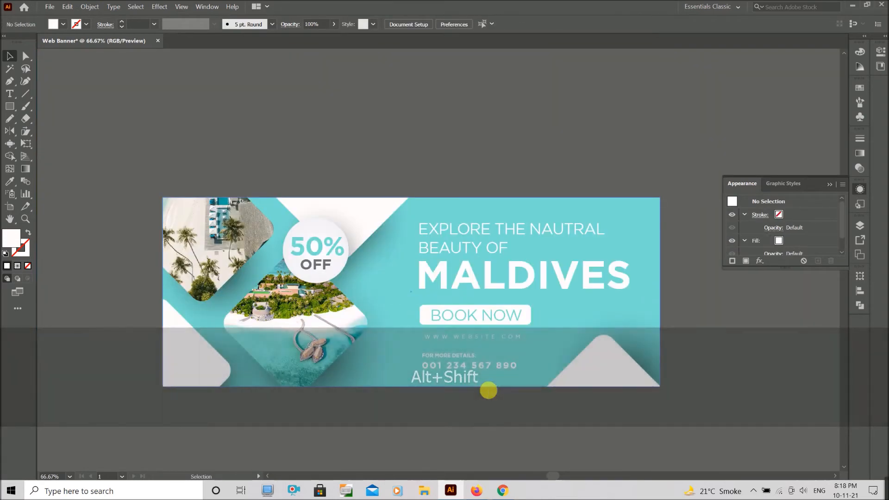
scroll(467, 409, "down", 1)
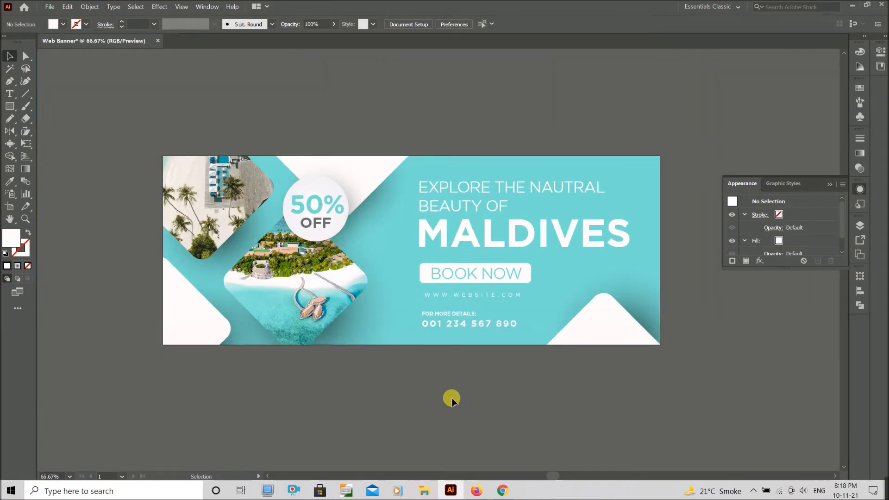
scroll(452, 399, "down", 1)
key("shift")
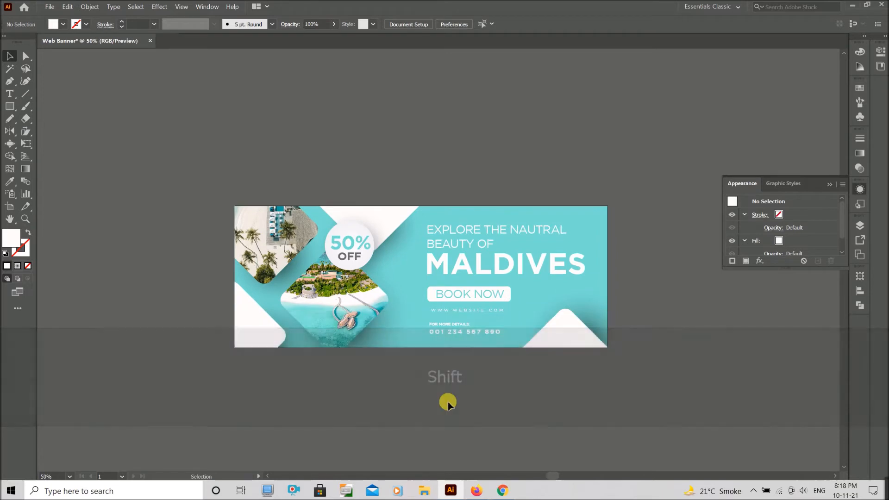
key("shift")
scroll(542, 399, "up", 1)
scroll(542, 401, "down", 3)
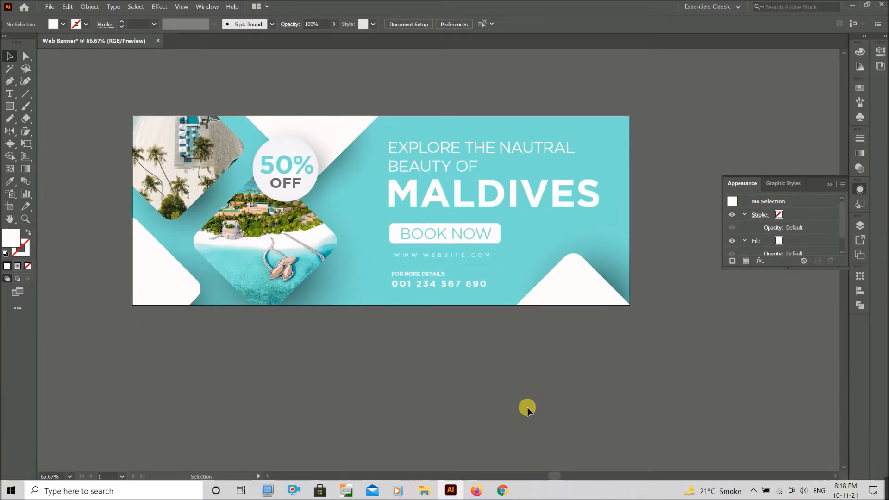
Add the text YOUR LOGO HERE on three lines, scale it to about 16 pt and place it on the lower-right white diamond.
key("t")
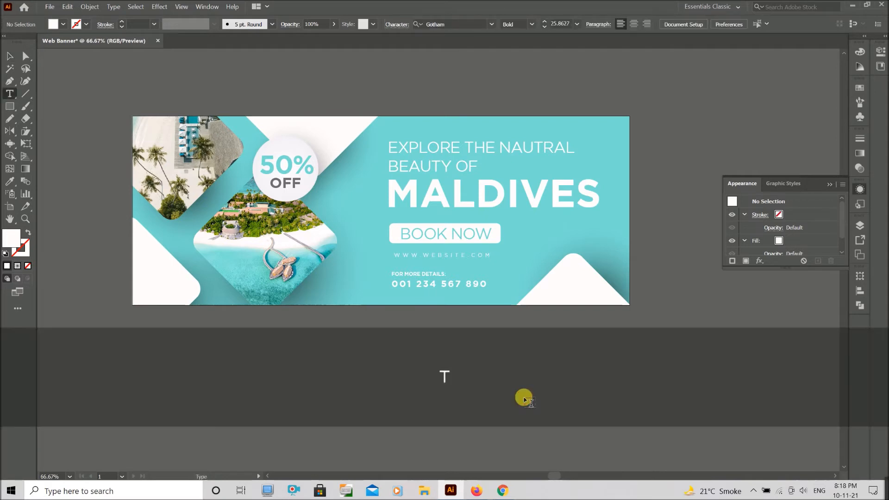
left_click(524, 398)
type("YOUR")
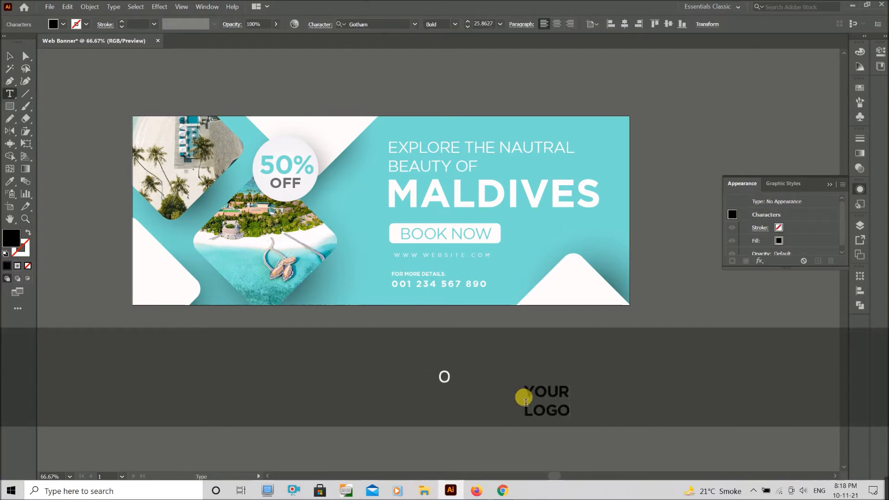
left_click(21, 54)
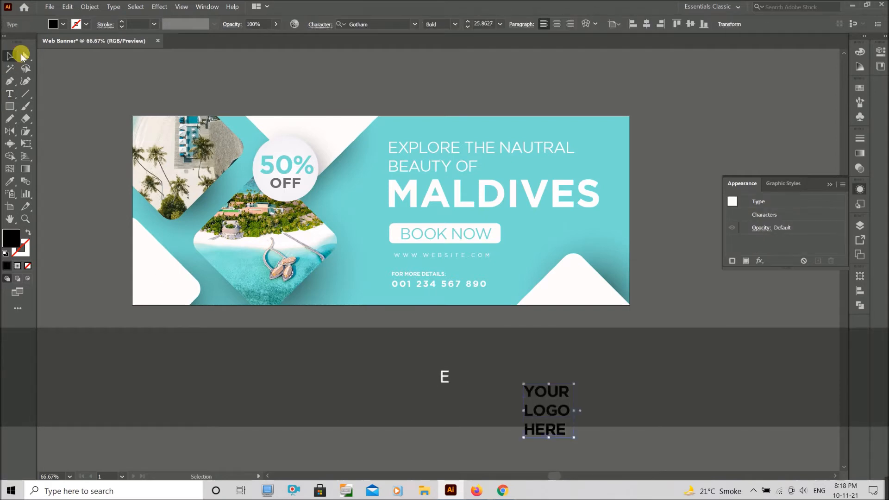
left_click_drag(551, 396, 578, 277)
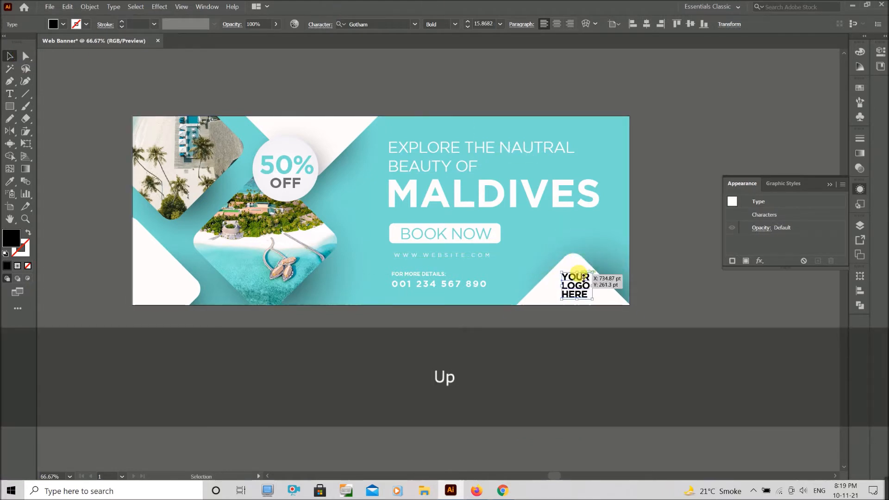
Recolor the YOUR LOGO HERE text from black to the dark gray of the OFF text.
key("i")
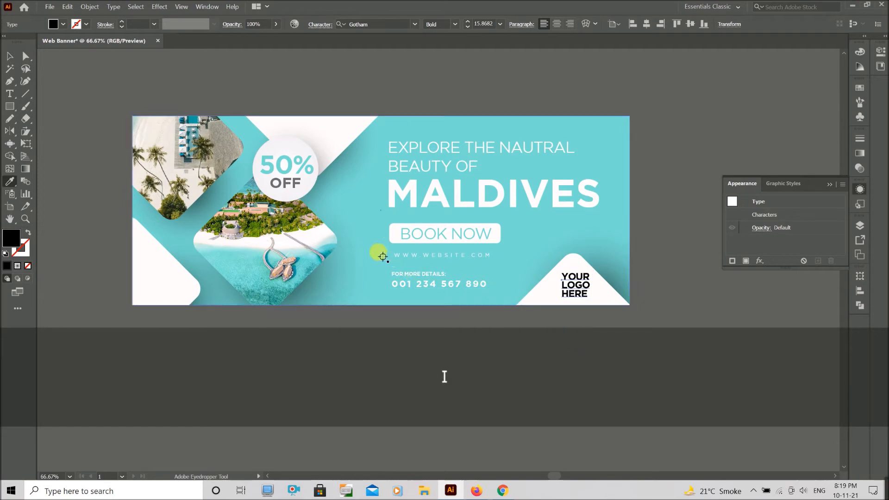
key("v")
left_click(582, 392)
scroll(581, 402, "up", 3)
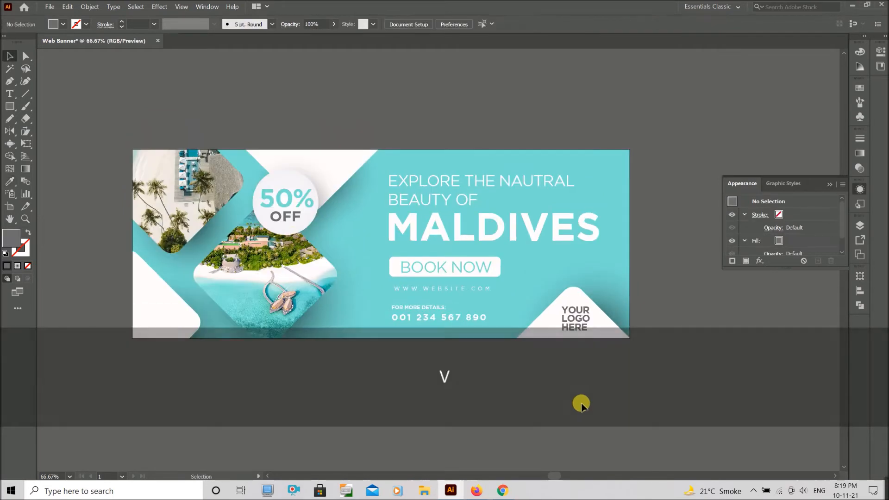
scroll(498, 433, "up", 1)
scroll(508, 418, "down", 2)
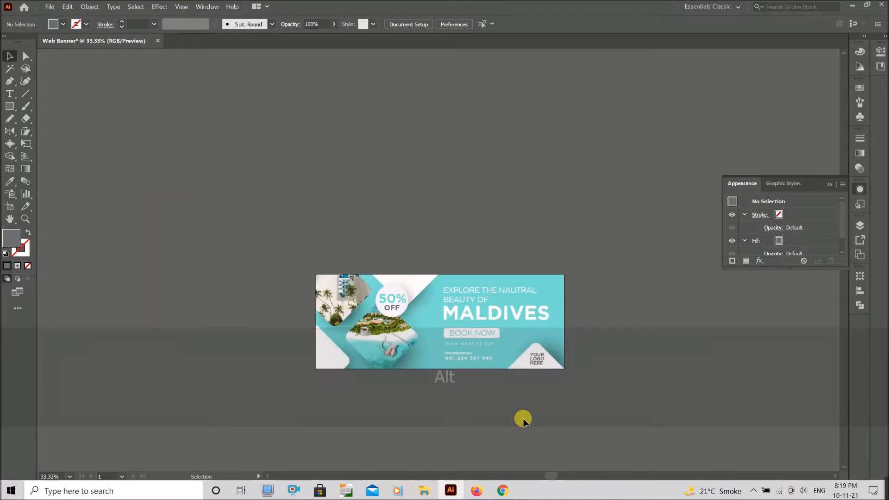
Set the words HERE and YOUR in the logo placeholder to the Book font style, leaving LOGO bold.
scroll(522, 358, "up", 3)
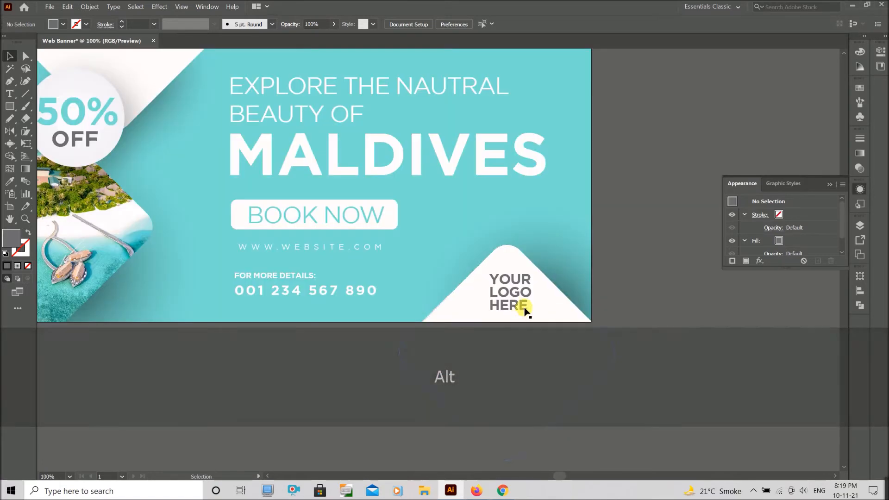
key("t")
left_click_drag(540, 318, 489, 308)
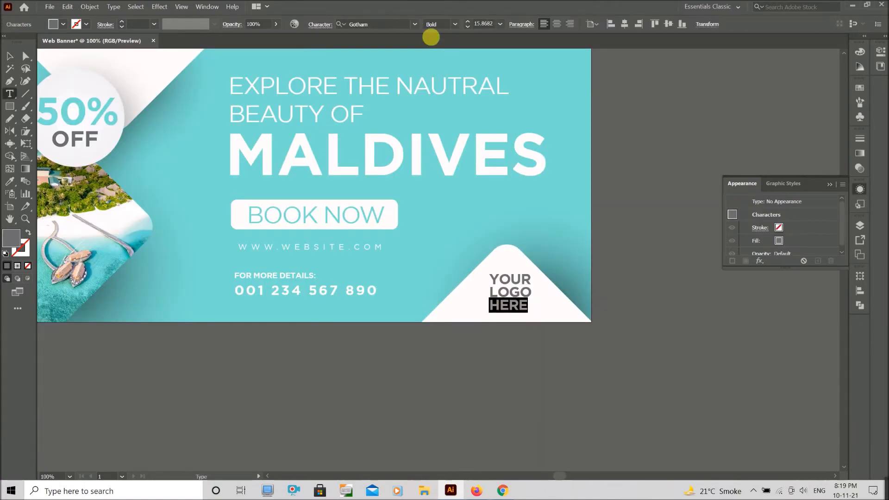
left_click(455, 24)
left_click(452, 46)
left_click_drag(532, 274, 458, 273)
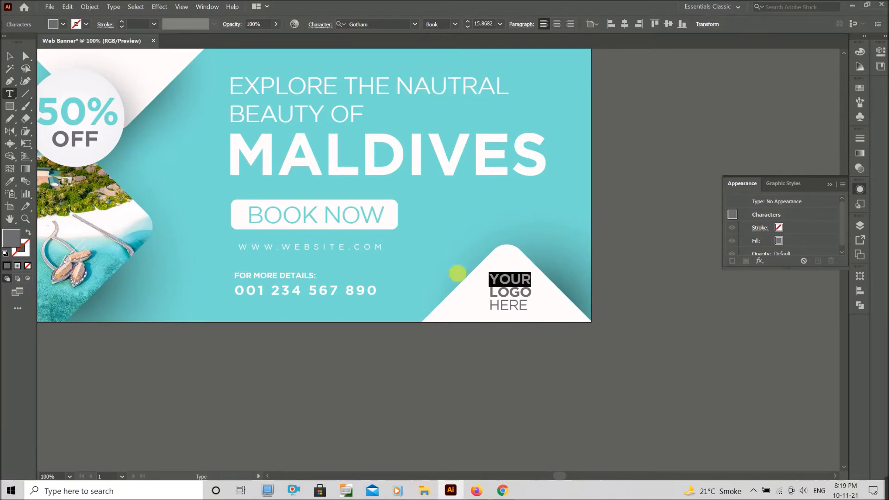
left_click(455, 24)
left_click(449, 47)
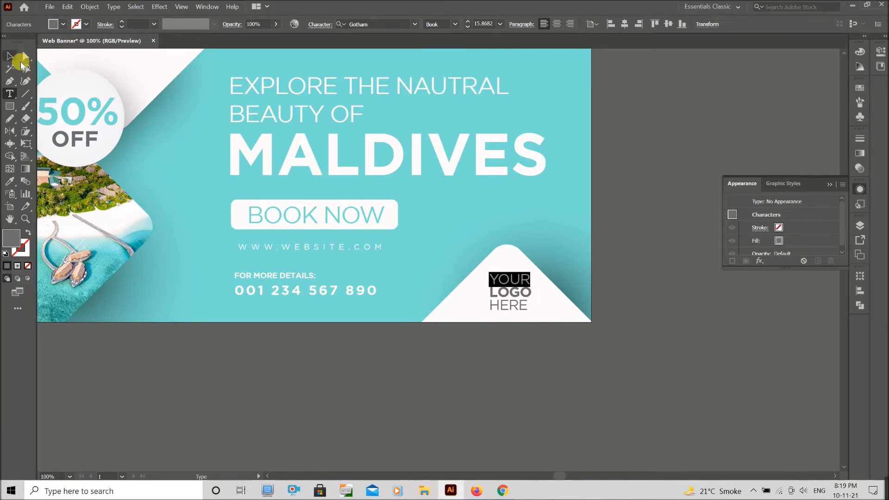
left_click(21, 60)
left_click(469, 387)
scroll(470, 387, "down", 2)
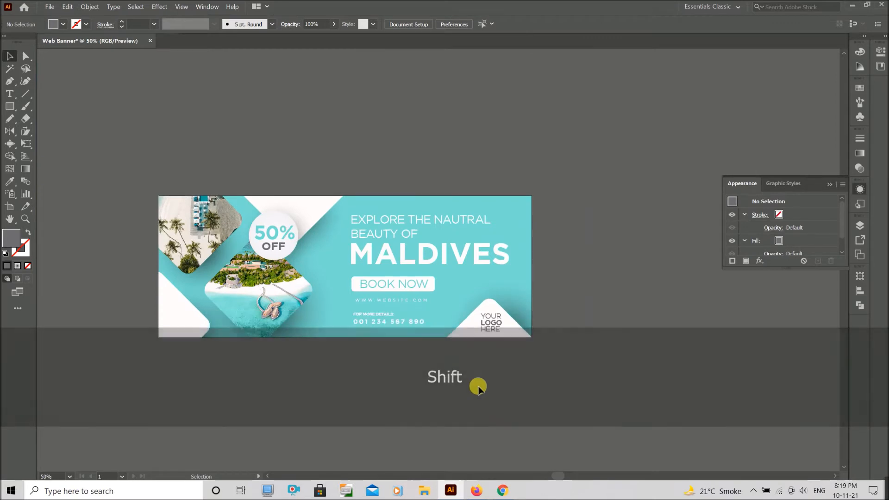
scroll(466, 394, "up", 1)
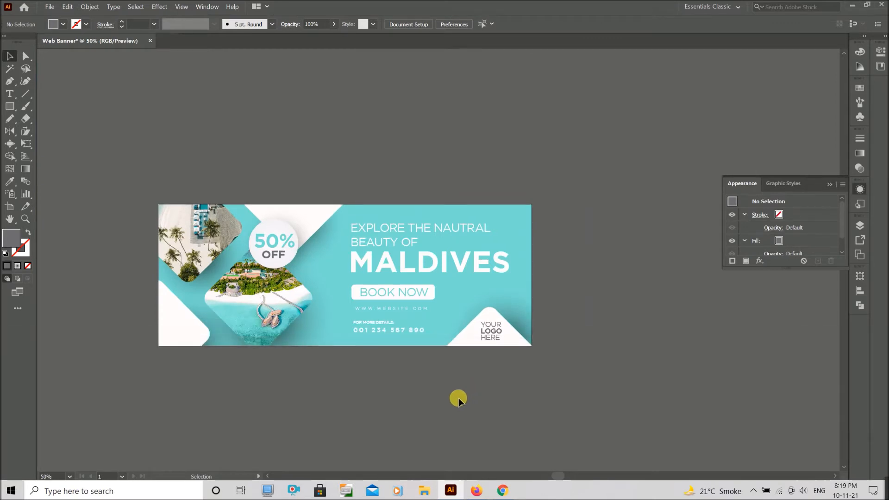
scroll(457, 393, "up", 2)
scroll(412, 394, "down", 1)
scroll(310, 416, "down", 5)
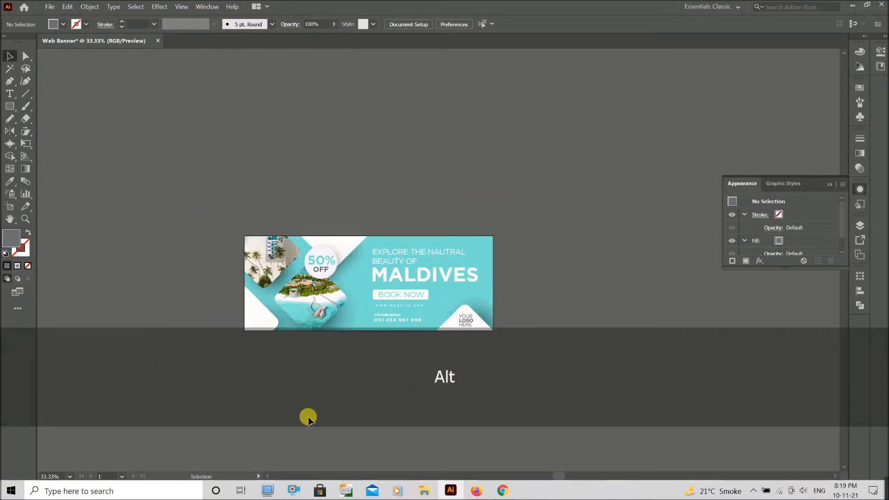
scroll(307, 418, "up", 3)
scroll(381, 302, "up", 1)
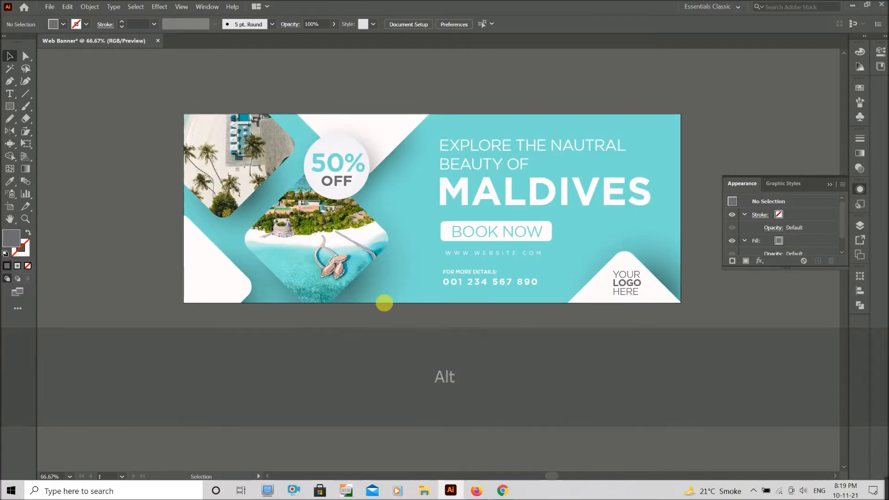
Inside the clip group, copy the upper white diamond onto the lower resort photo and give it no fill and a 1 pt stroke.
key("m")
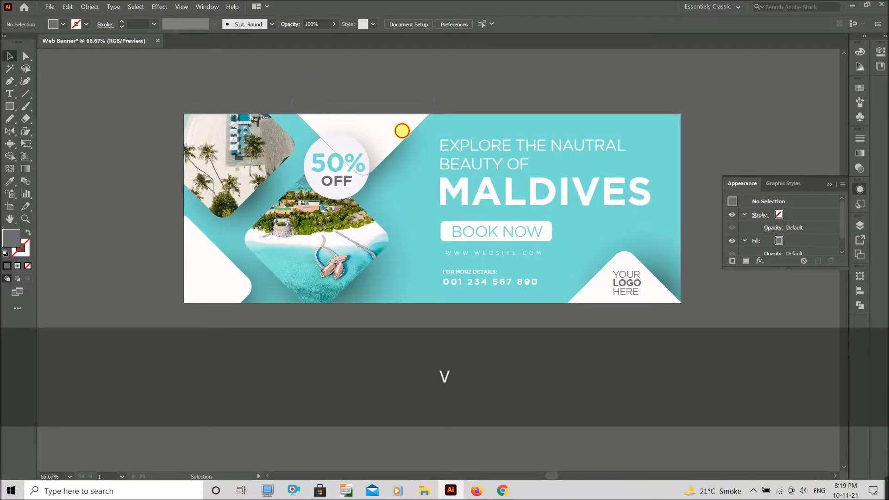
double_click(402, 132)
left_click_drag(401, 136, 376, 282)
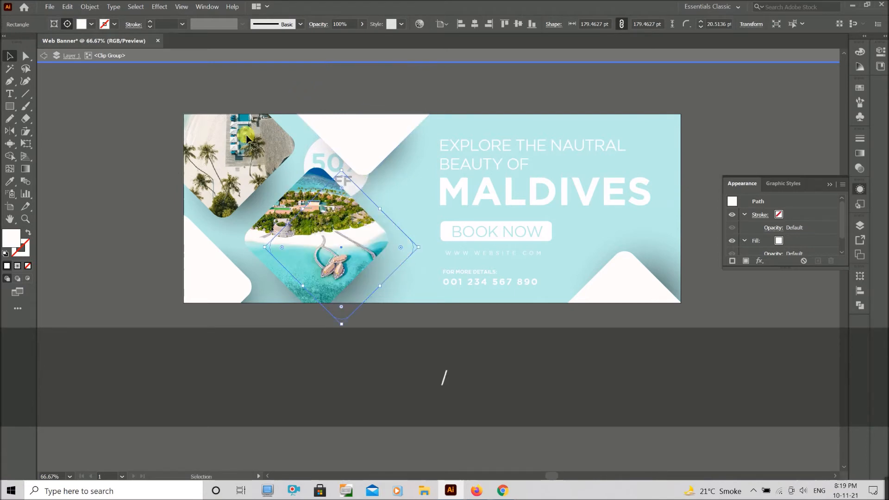
left_click(154, 21)
Nudge the outlined diamond up and left over the resort photo and color its stroke white like the BOOK NOW button.
key("Up")
key("Left")
key("Up")
key("Left")
key("Left")
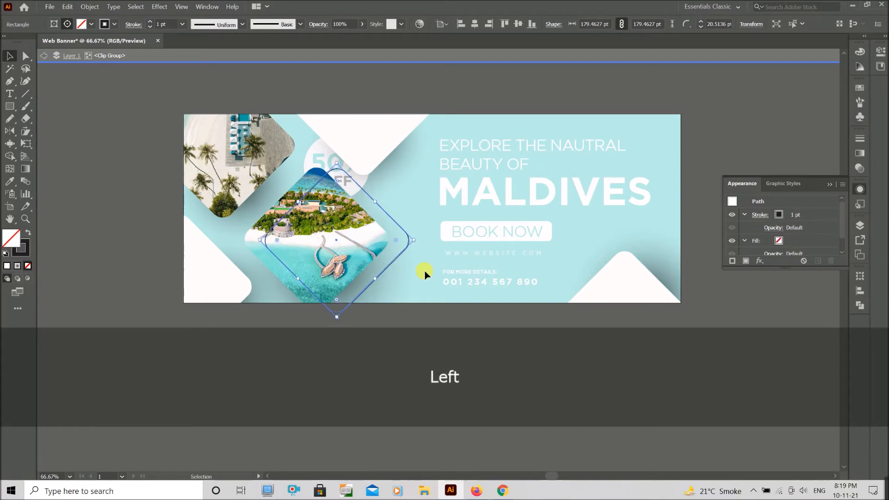
key("i")
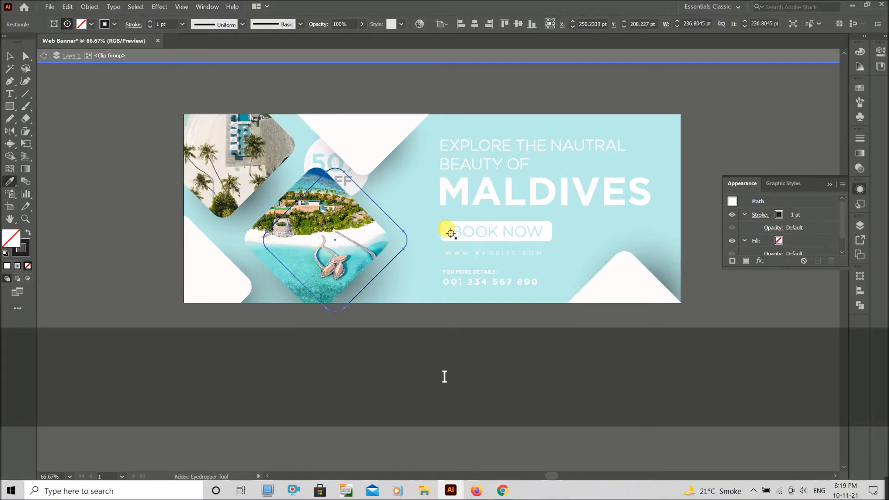
left_click(451, 229, "shift")
key("v")
left_click(405, 330)
left_click_drag(403, 328, 379, 302)
key("ctrl+z")
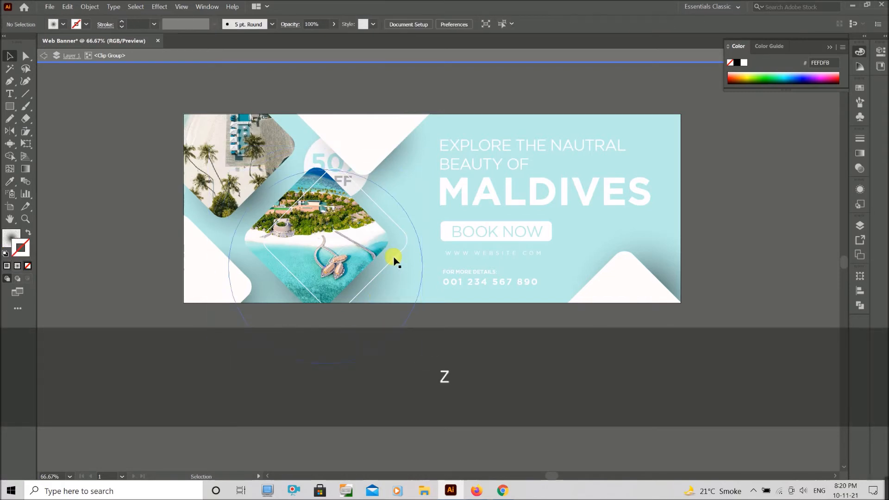
Send the white diamond outline behind the lower resort photo.
left_click(395, 259)
key("ctrl+bracketleft")
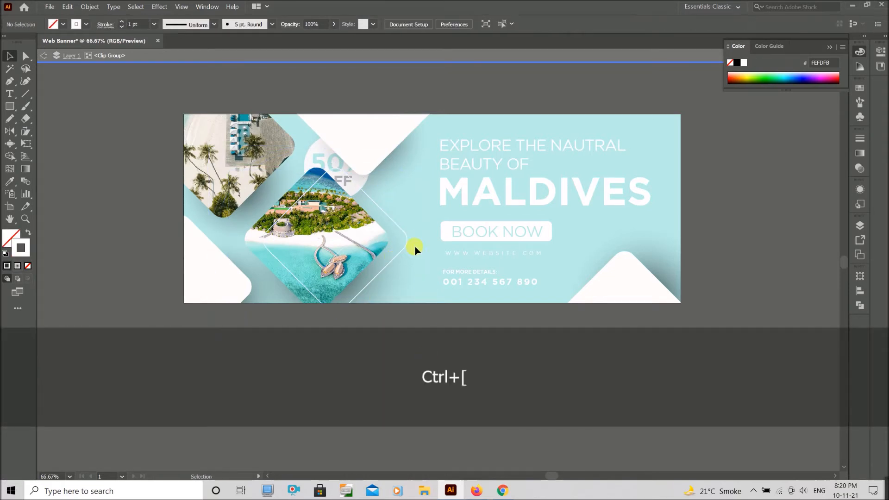
left_click(405, 247)
key("shift+ctrl+bracketleft")
Copy the diamond outline about 221 pt left and 89 pt up behind the upper-left beach photo, and leave the clip group.
left_click_drag(403, 249, 271, 190)
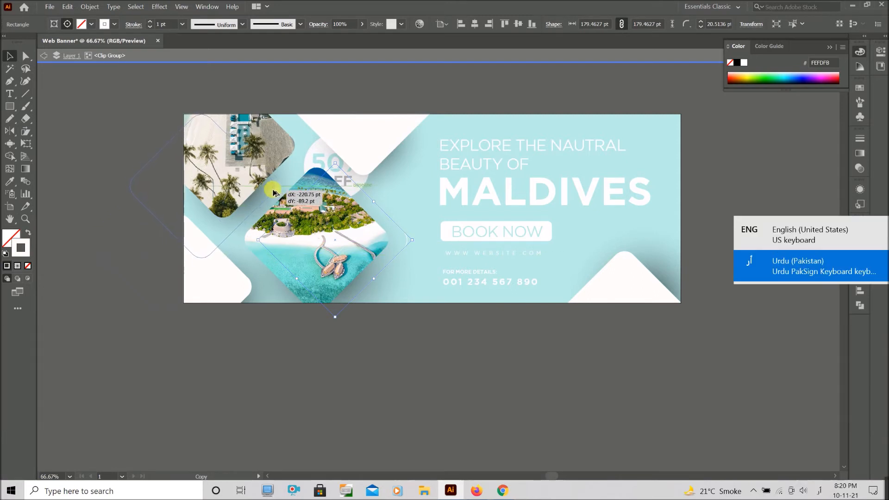
left_click(321, 372)
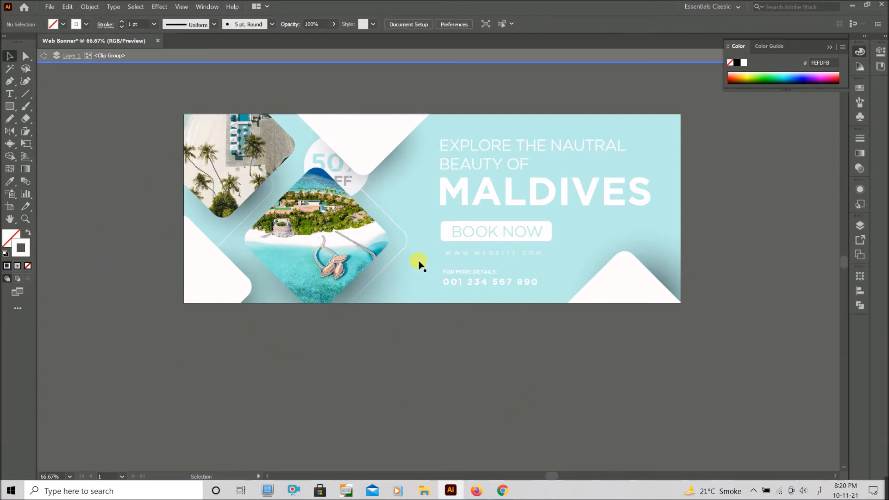
double_click(506, 359)
scroll(507, 360, "down", 3)
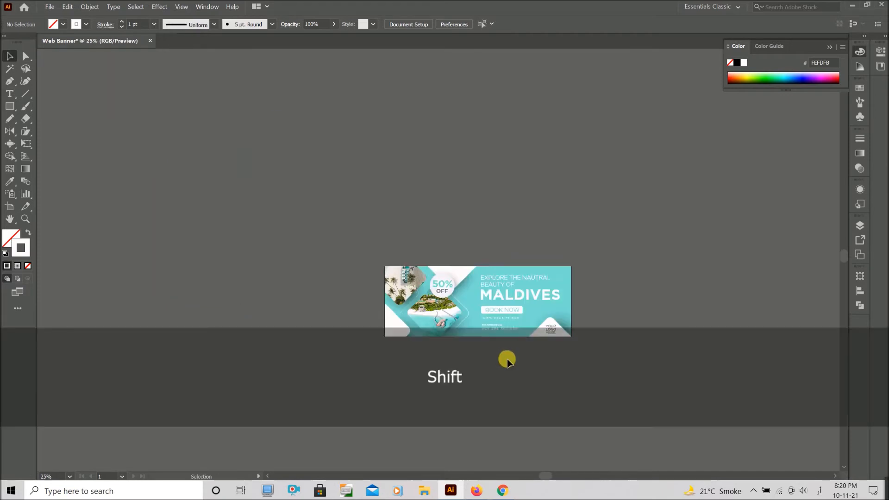
scroll(562, 372, "up", 2)
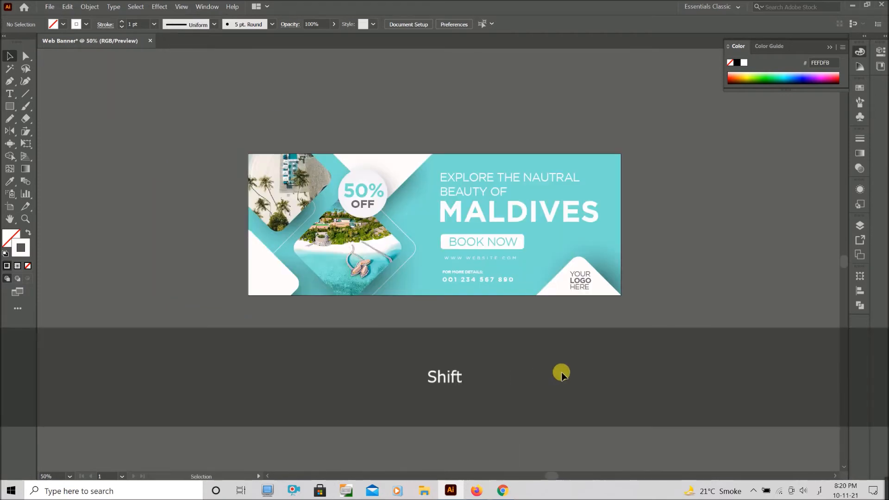
scroll(578, 324, "up", 2)
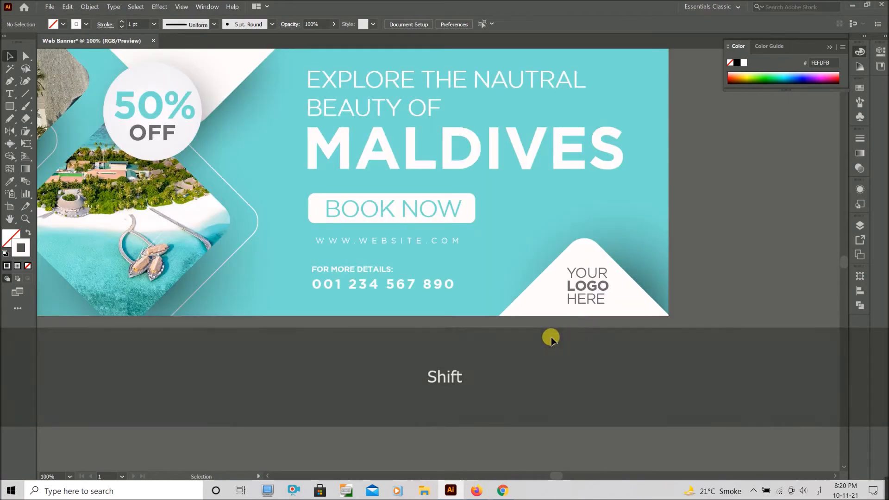
Draw a small V-shaped line below the banner with the Pen tool, repeat it into a zigzag about 98 pt wide, and group it.
scroll(549, 341, "down", 2)
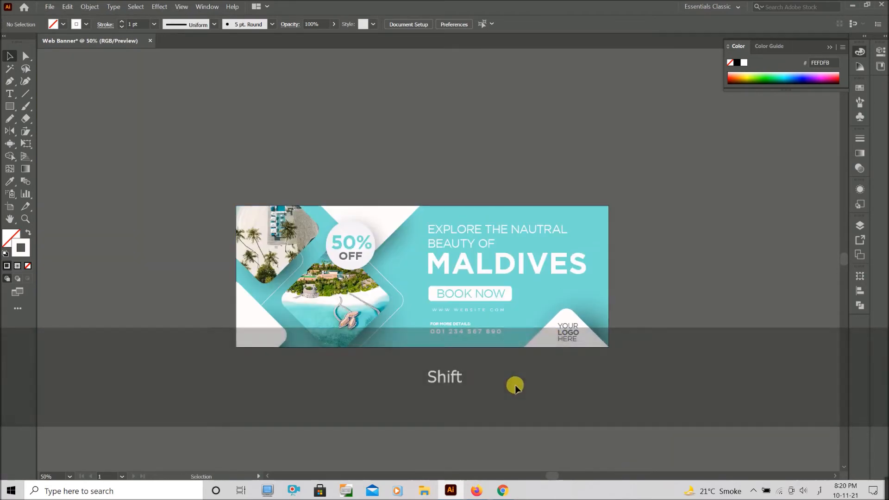
scroll(519, 396, "up", 1)
scroll(519, 397, "down", 1)
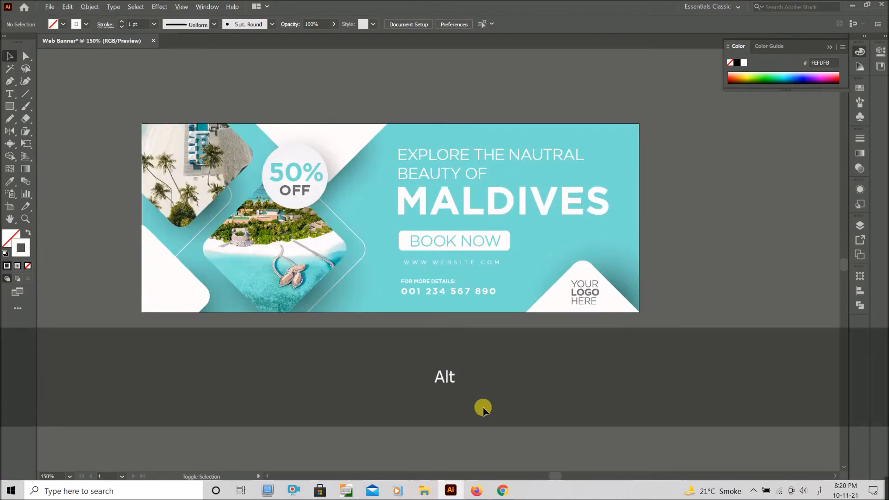
scroll(483, 407, "up", 2)
key("p")
left_click(419, 341)
left_click_drag(434, 356, 456, 351)
key("v")
key("ctrl+d")
left_click_drag(363, 365, 587, 349)
key("ctrl+g")
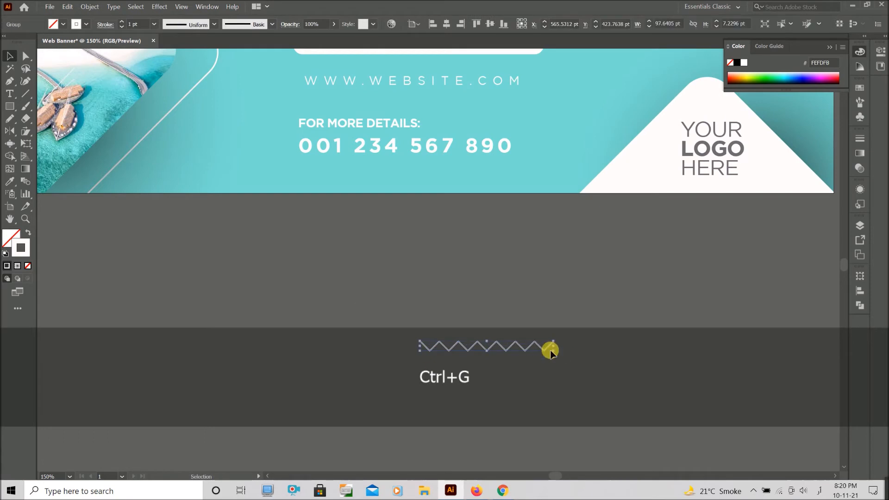
Rotate the zigzag 45° into a rising diagonal and place it on the banner alongside the logo triangle's left slope.
left_click(106, 24)
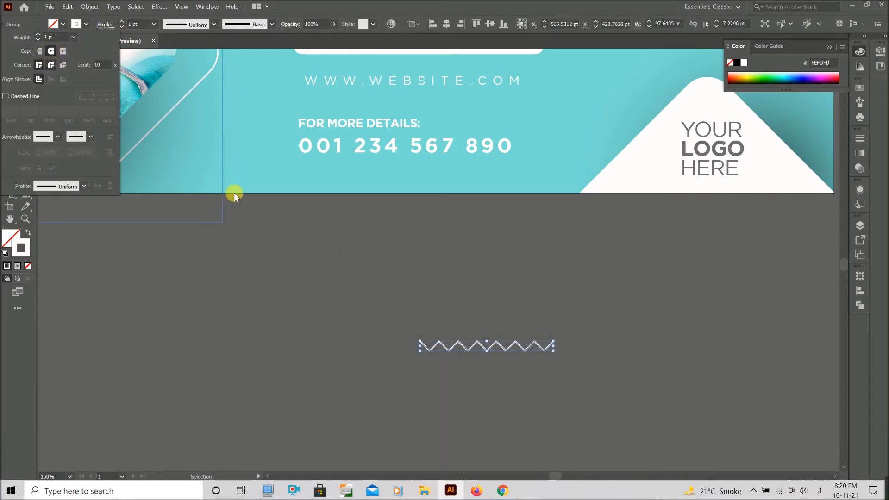
left_click(386, 354)
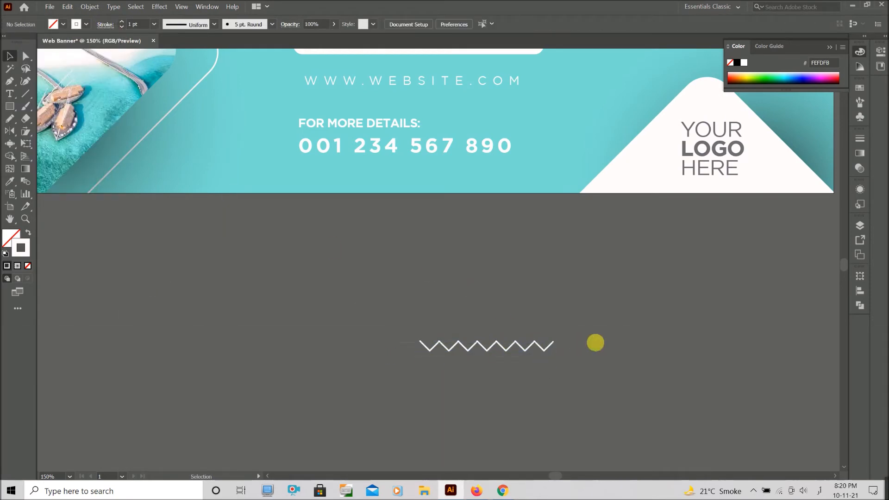
left_click(558, 355)
left_click_drag(574, 317, 567, 310)
left_click_drag(518, 321, 634, 91)
left_click(607, 272)
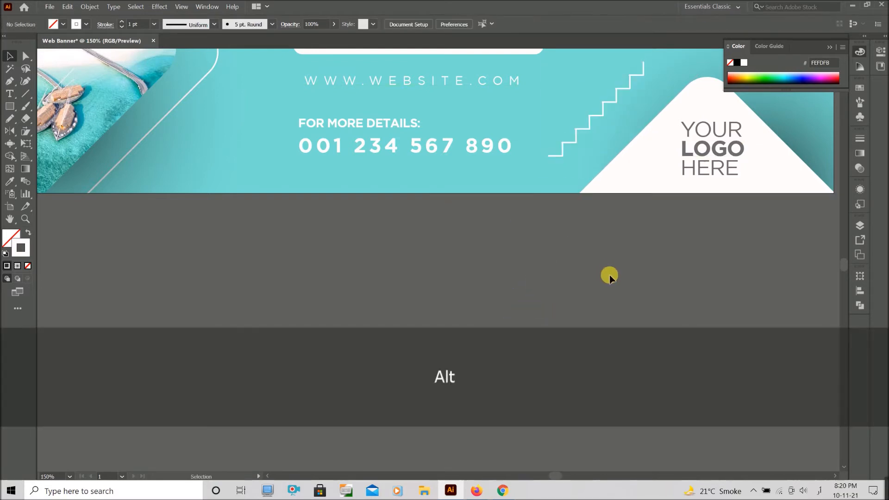
Draw an unfilled white outlined circle about 45 pt wide across the banner's lower edge, between the resort photo and the contact details.
scroll(609, 274, "down", 4)
scroll(570, 297, "up", 2)
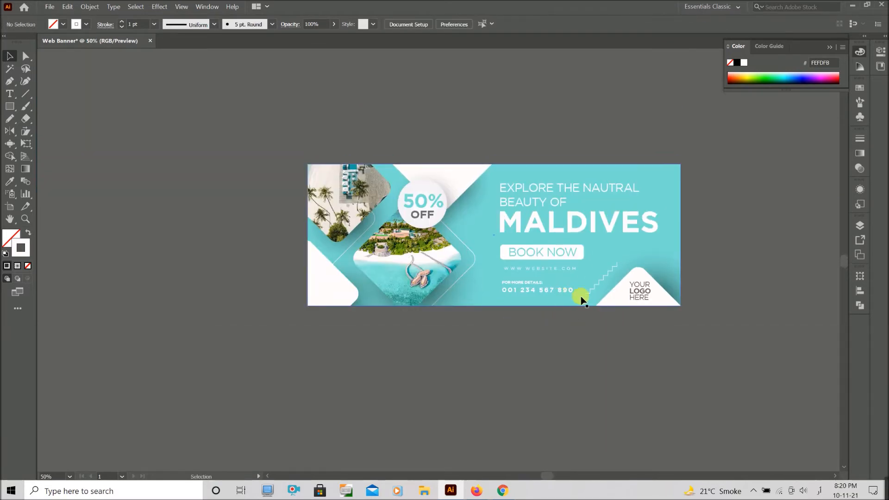
scroll(619, 355, "up", 3)
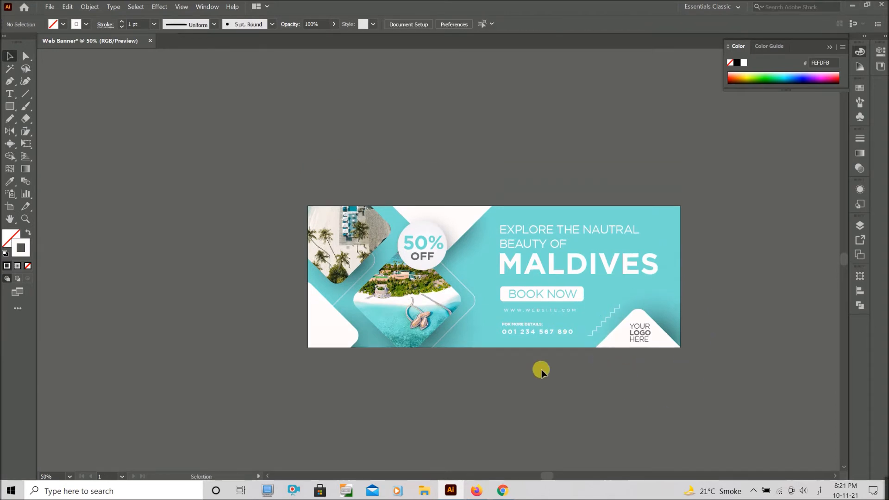
scroll(537, 385, "up", 1)
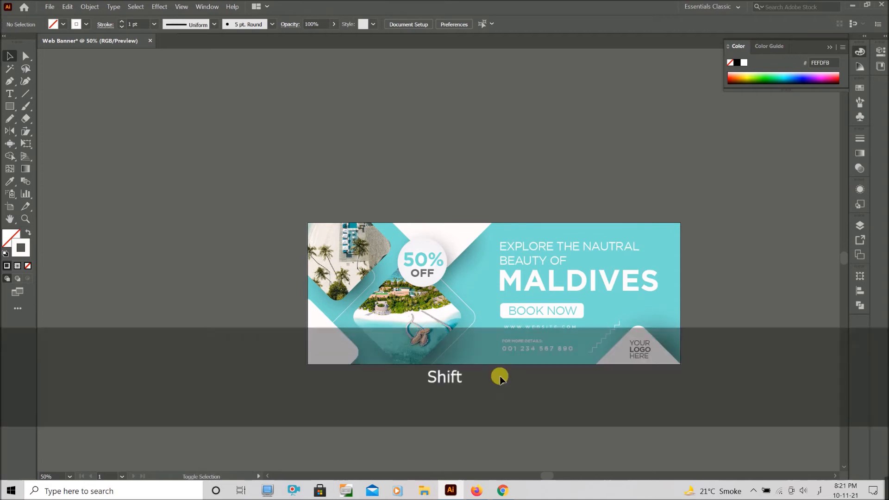
scroll(500, 376, "up", 1)
key("l")
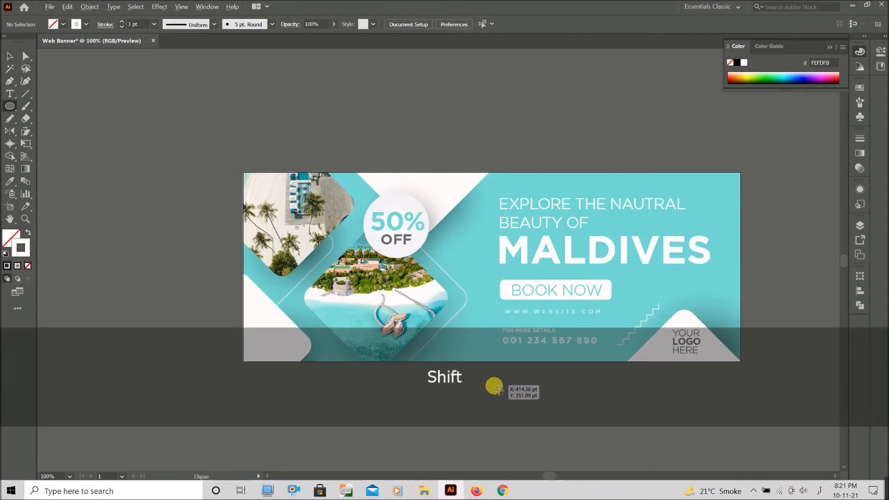
scroll(492, 388, "up", 1)
left_click_drag(470, 352, 498, 368)
key("v")
scroll(487, 370, "up", 1)
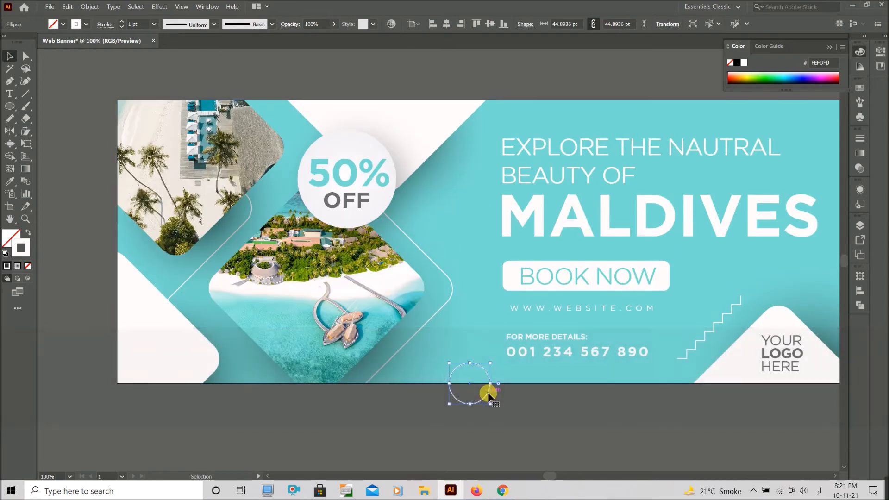
Copy the outlined circle beside the MALDIVES headline and again across the banner's upper edge near the right corner.
left_click_drag(490, 392, 469, 225)
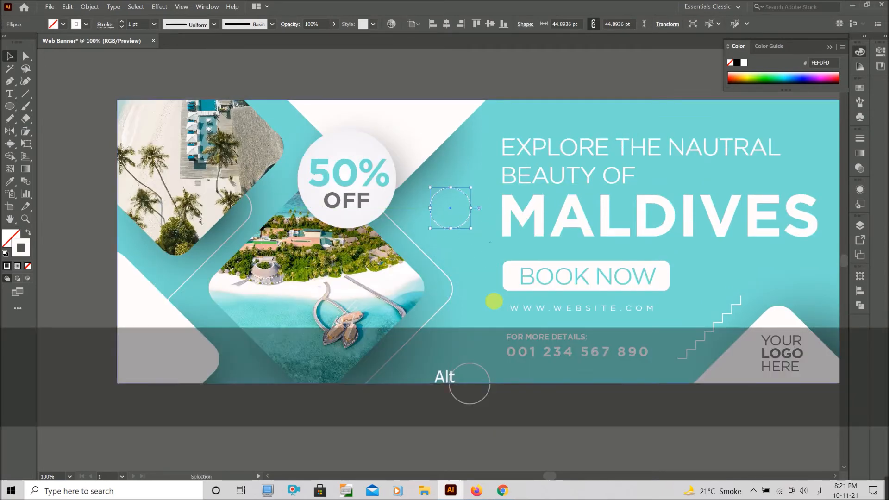
left_click(492, 381)
scroll(462, 255, "down", 1)
left_click_drag(467, 238, 715, 167)
left_click(696, 379)
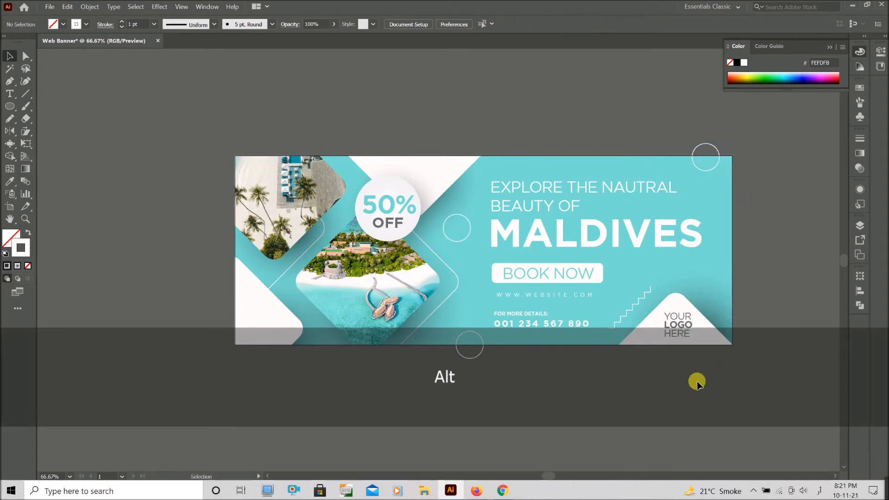
Try to tuck the circle beside the headline behind the lower right of the 50% OFF badge, then undo the last change.
scroll(627, 383, "up", 1)
left_click(468, 244)
left_click(469, 247)
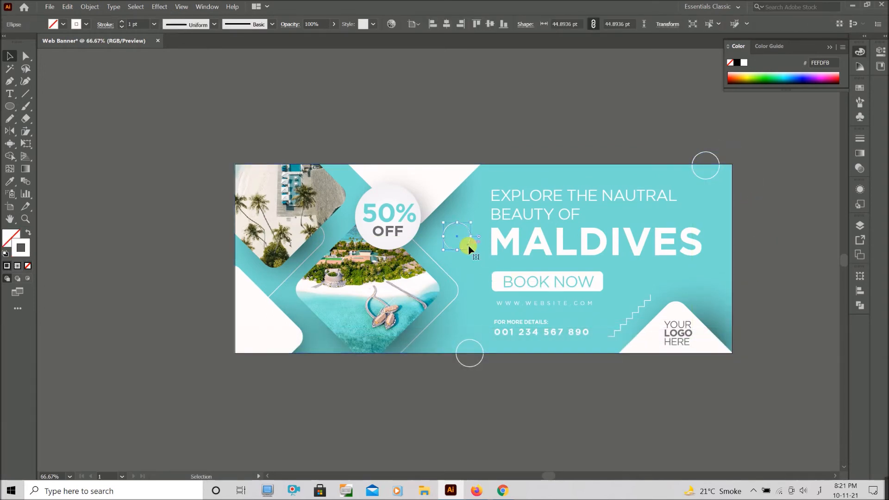
left_click_drag(437, 237, 426, 228)
key("ctrl+shift+bracketleft")
left_click(555, 143)
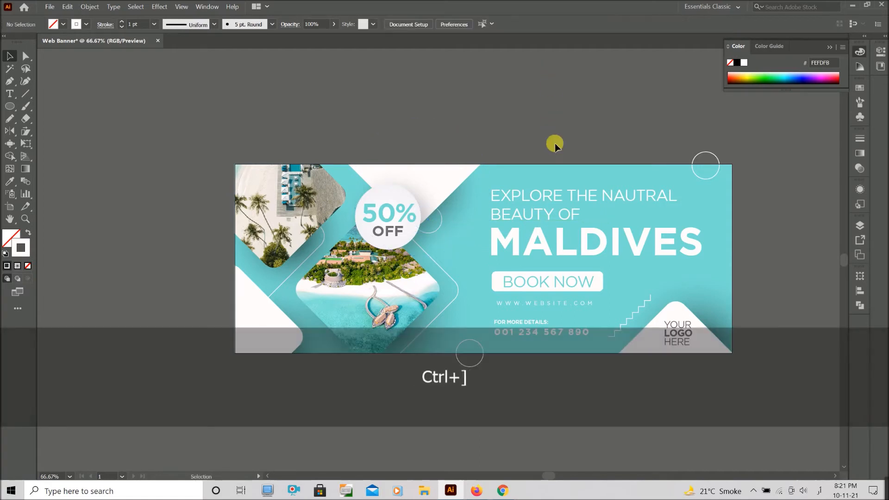
scroll(554, 282, "down", 3)
scroll(536, 274, "up", 1)
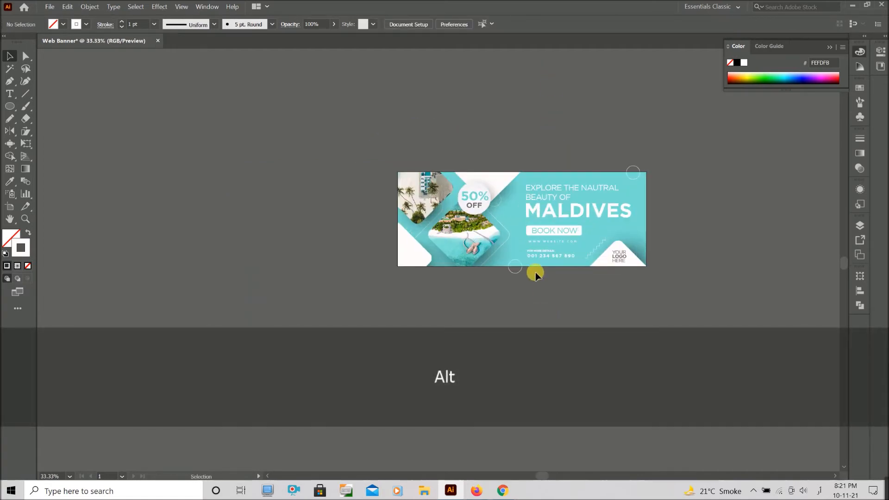
scroll(508, 199, "up", 2)
key("ctrl+z")
Move the circle to the right edge of the upper white diamond and stack it behind the diamond, just above the background.
left_click_drag(493, 215, 518, 183)
key("ctrl+shift+bracketleft")
key("ctrl+bracketright")
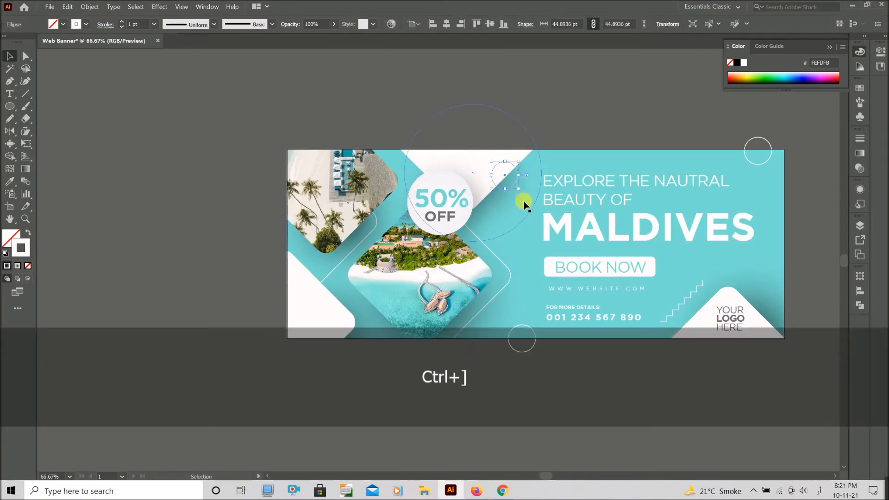
scroll(523, 200, "down", 3)
scroll(516, 323, "up", 5)
Move the two circles overhanging the banner's edges into the clip group at the same positions, and leave the group.
left_click_drag(429, 315, 651, 192)
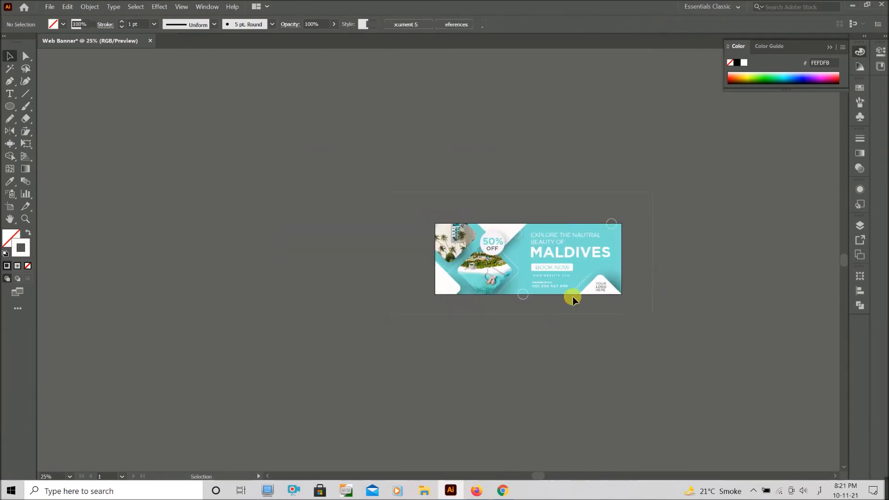
left_click(616, 220, "shift")
key("ctrl+x")
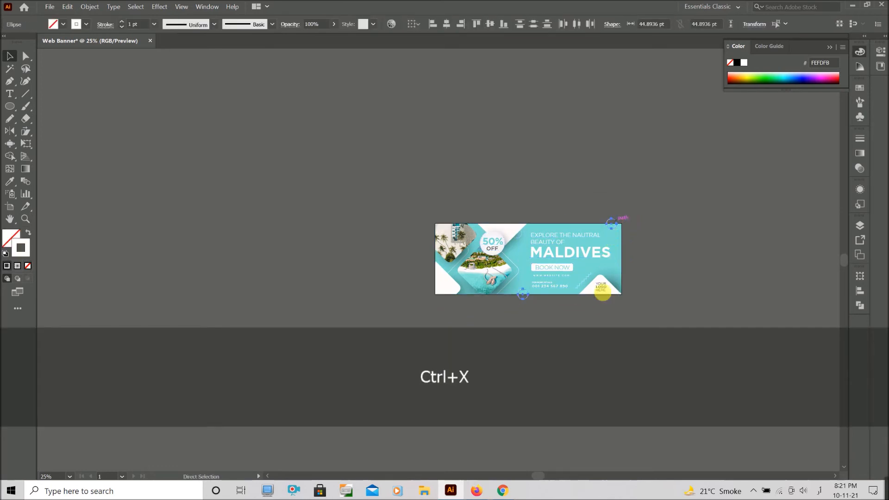
key("ctrl+shift+v")
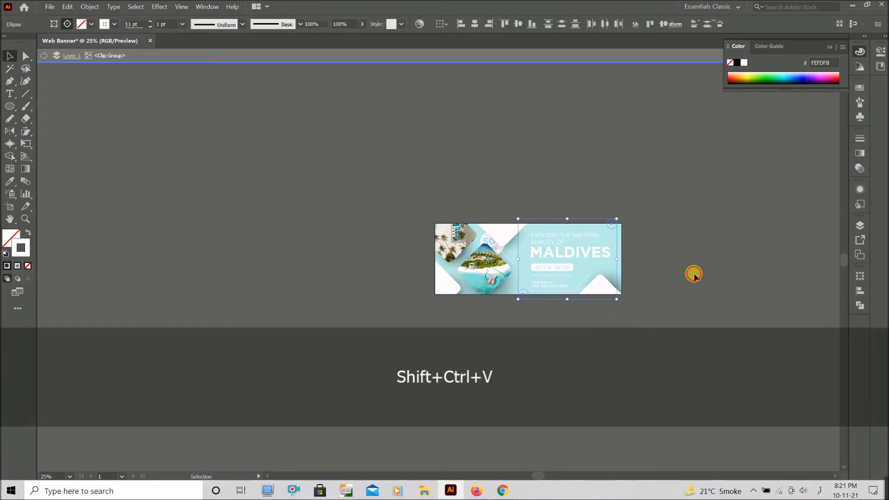
left_click(711, 273)
Copy all the banner artwork and create a new document from the recent custom 1280 × 720 preset.
scroll(597, 371, "up", 1)
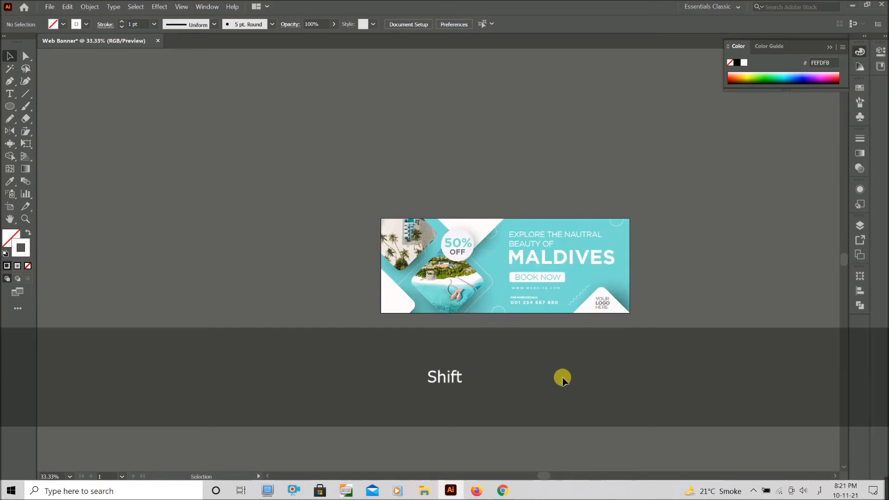
scroll(579, 371, "up", 1)
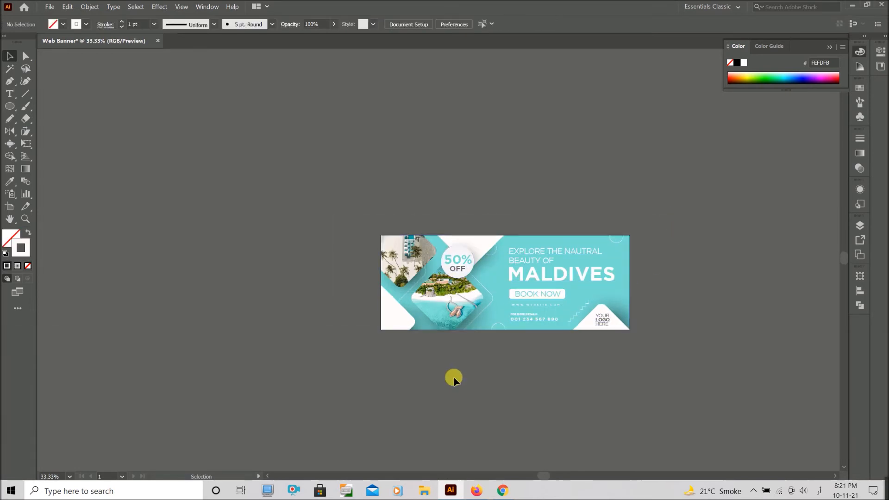
scroll(455, 377, "up", 2)
scroll(452, 378, "down", 2)
scroll(420, 388, "up", 1)
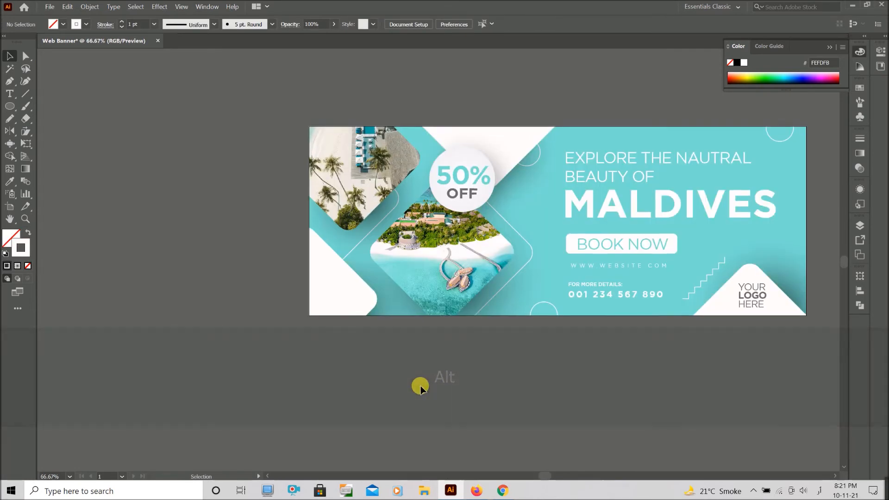
scroll(419, 389, "down", 1)
key("ctrl+a")
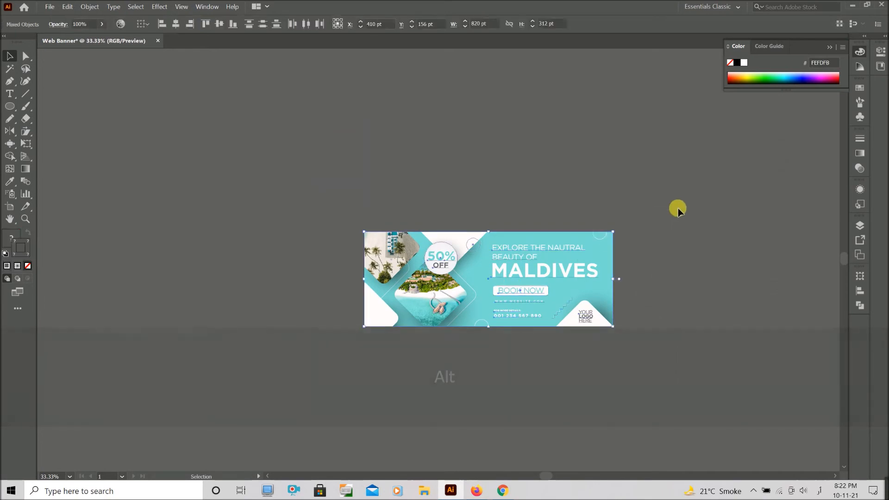
key("ctrl+c")
left_click(690, 257)
key("ctrl+n")
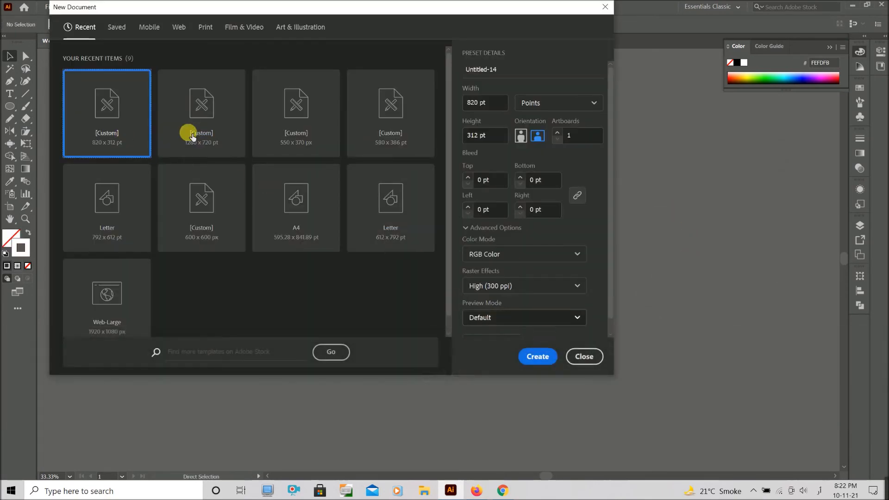
left_click(188, 134)
left_click(538, 357)
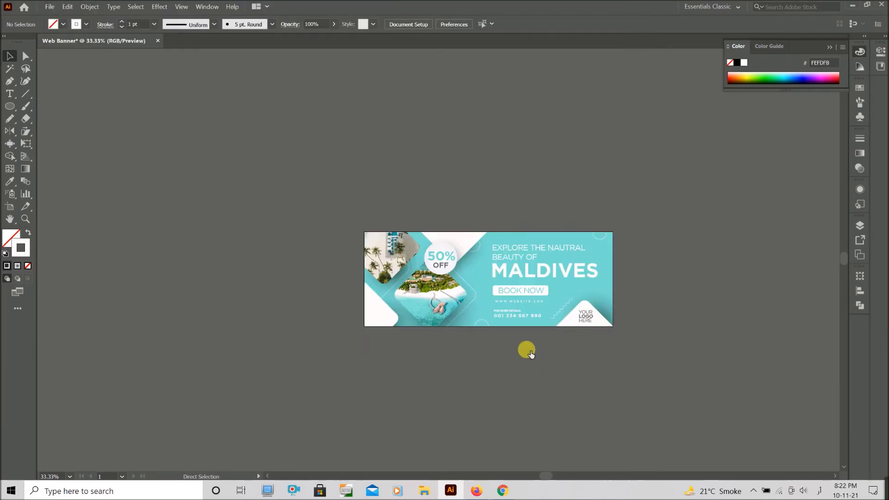
Paste the banner artwork into the new document as a group and center it horizontally and vertically on the artboard.
key("ctrl+e")
key("shift+ctrl+v")
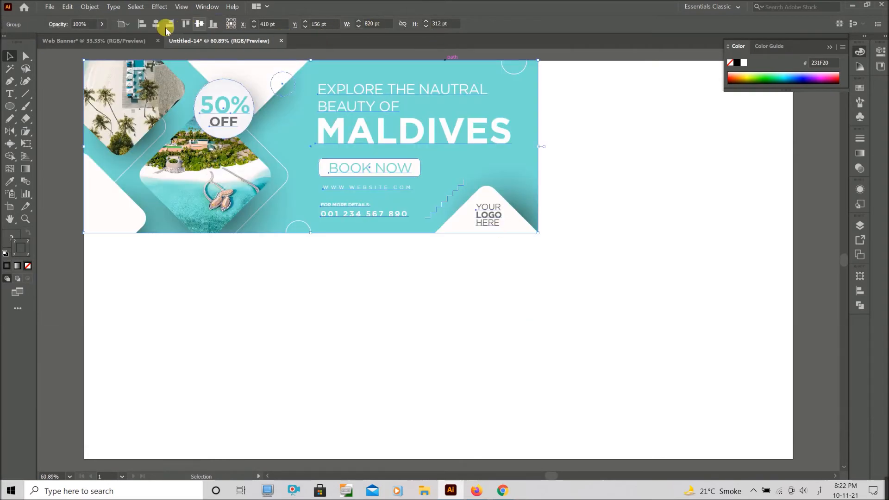
left_click(156, 24)
left_click(200, 23)
Expand the appearance of the centered banner group and deselect it.
left_click(90, 7)
left_click(119, 134)
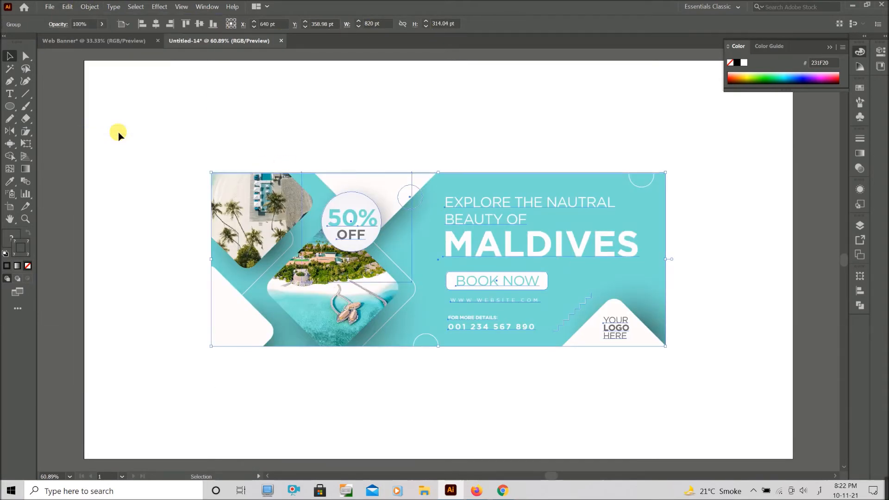
left_click(138, 122)
left_click_drag(149, 125, 725, 382)
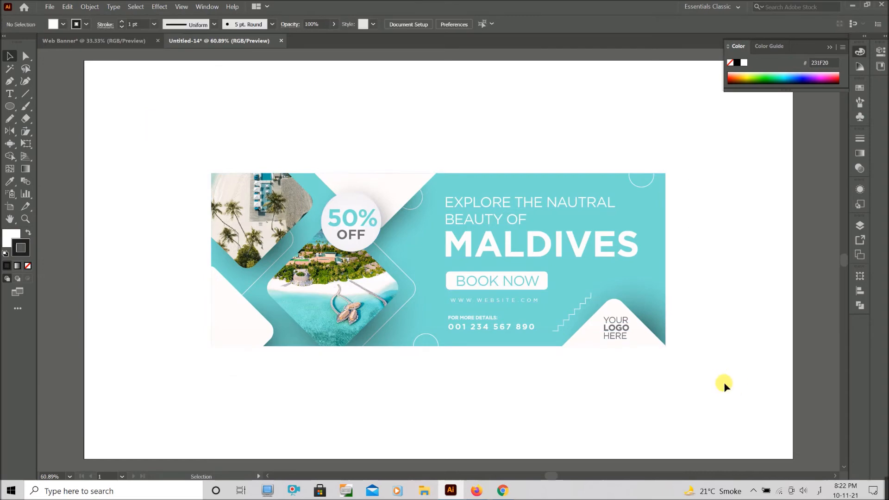
Copy the turquoise background rectangle from inside the banner group and paste it in place outside the group.
double_click(666, 283)
double_click(656, 269)
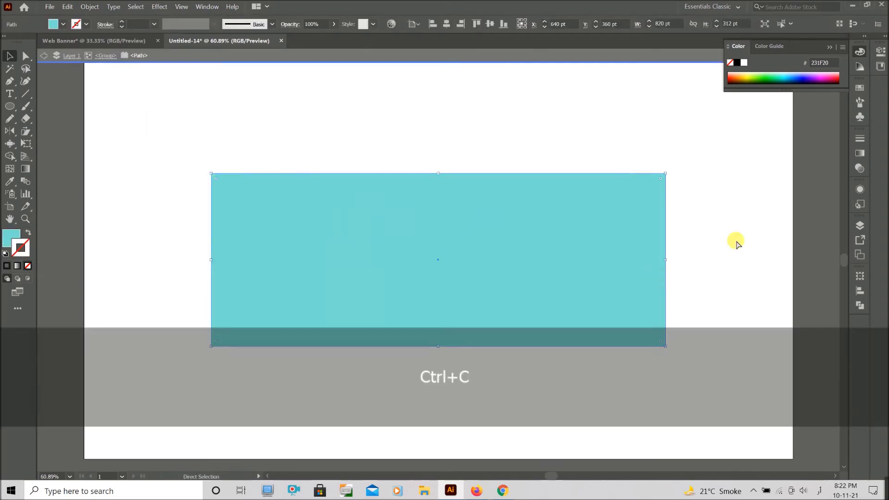
key("ctrl+c")
double_click(738, 238)
key("ctrl+shift+v")
Add a Multiply drop shadow to the pasted turquoise rectangle with X and Y offsets of 30 pt.
left_click(171, 8)
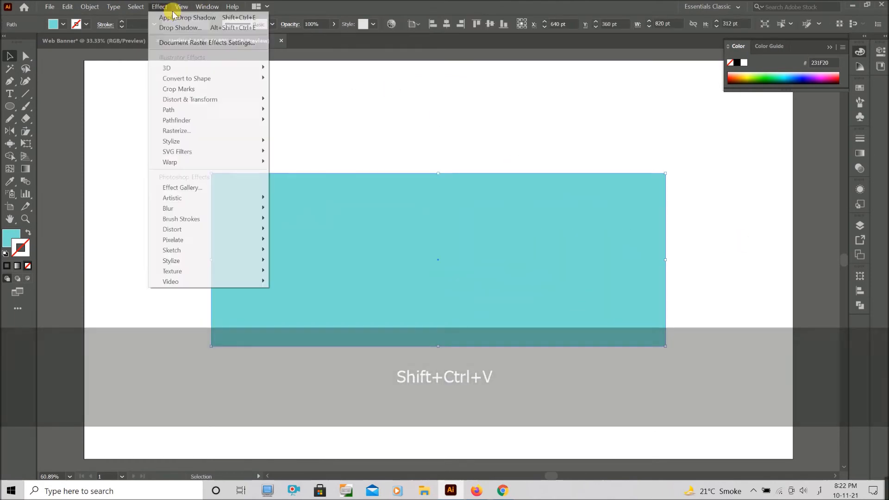
left_click(186, 27)
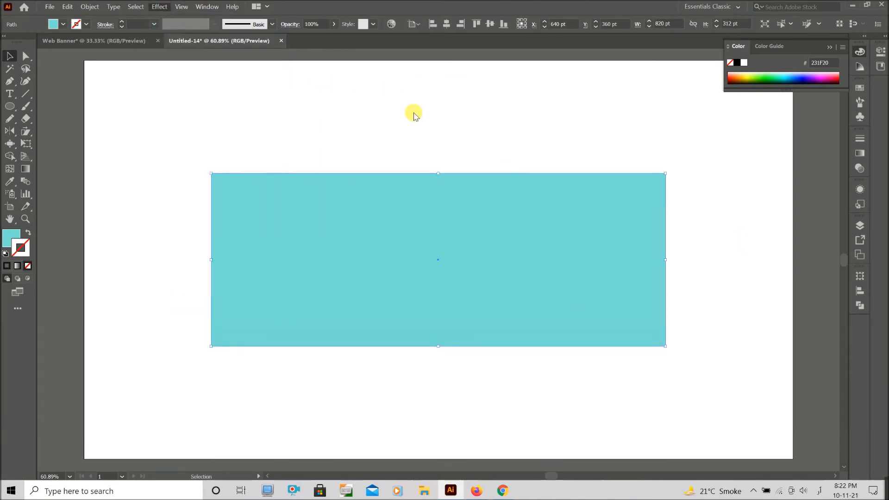
left_click(588, 203)
type("50")
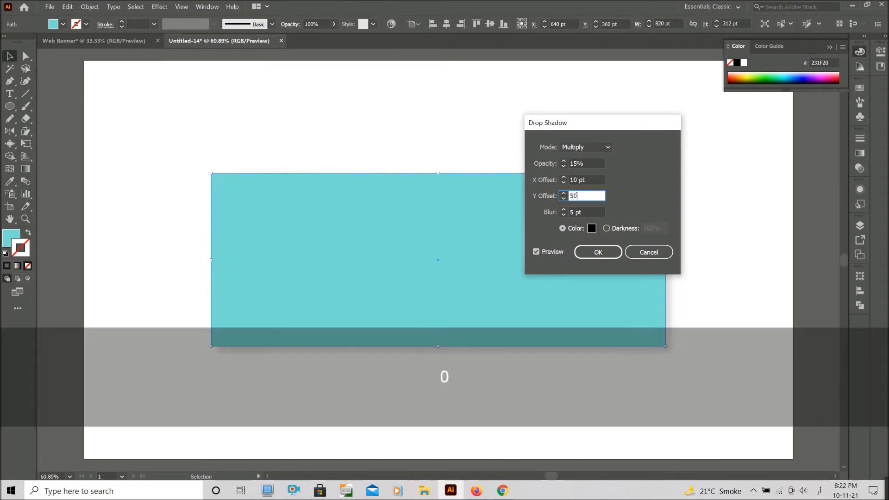
left_click(577, 182)
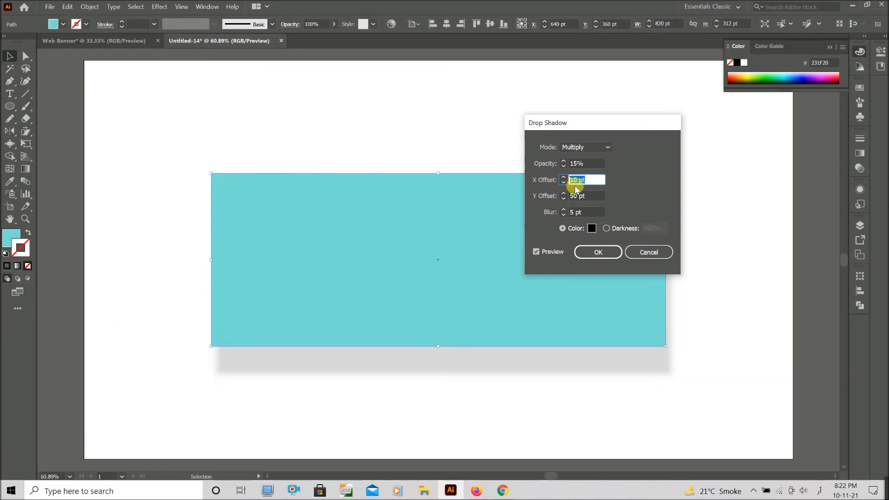
type("30")
left_click(582, 196)
type("30")
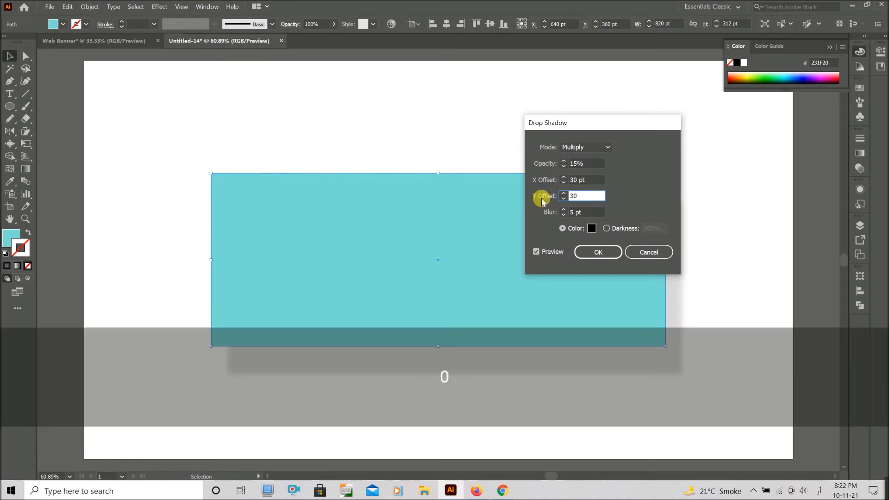
Set the drop shadow's blur to 20 pt and its opacity to 20%, and apply the effect.
key("Tab")
type("2")
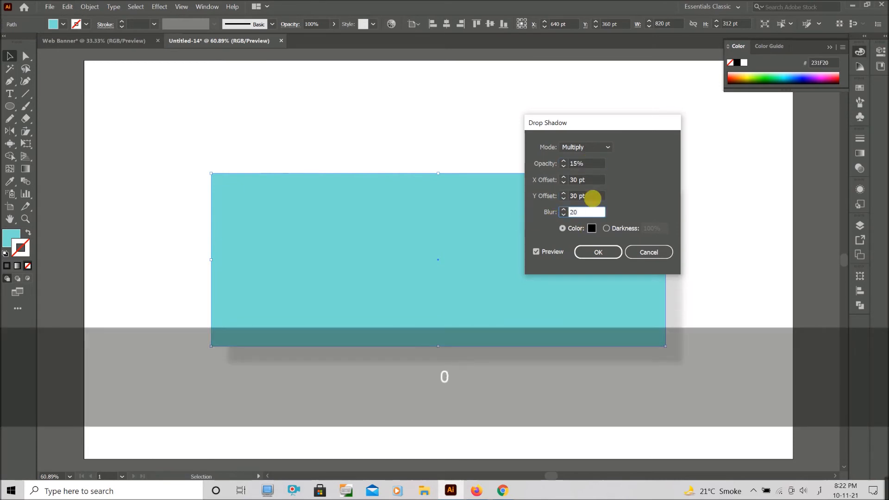
type("0")
left_click(594, 200)
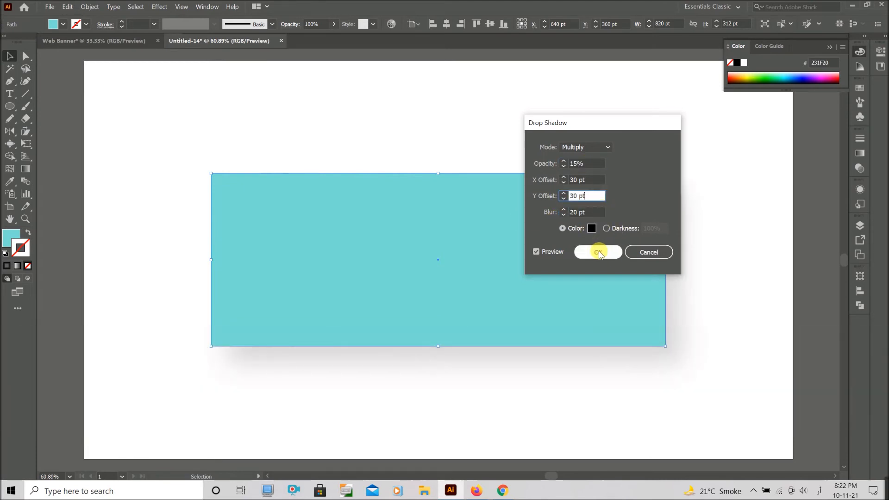
left_click_drag(593, 164, 476, 167)
type("20")
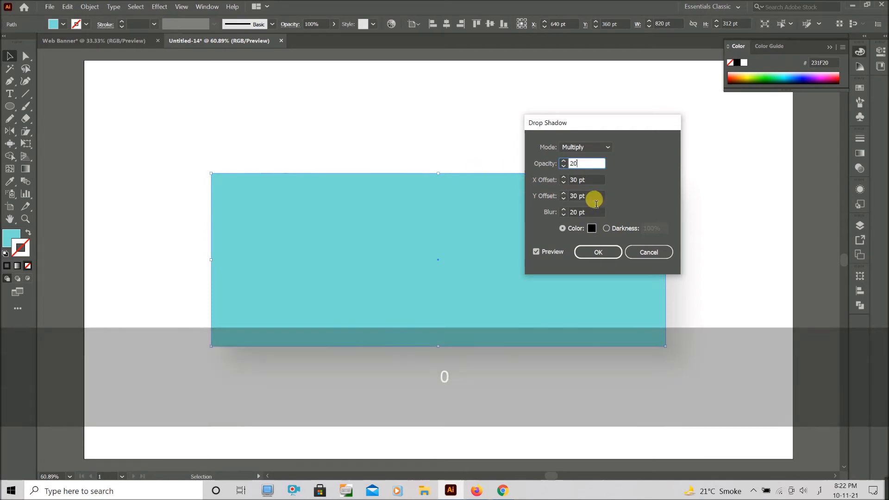
left_click(592, 195)
left_click(607, 252)
Send the shadowed rectangle to the back, behind the banner group, and deselect it.
key("ctrl+shift+[")
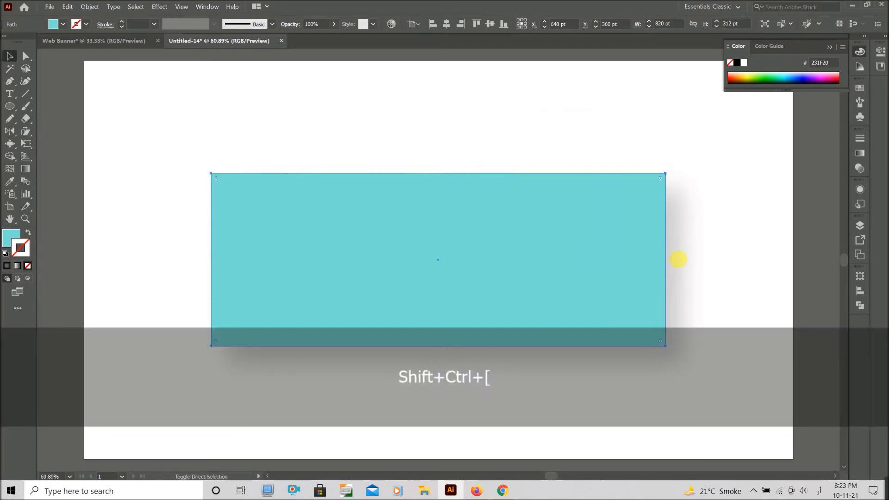
left_click(711, 276)
scroll(724, 292, "down", 1)
scroll(713, 315, "up", 1)
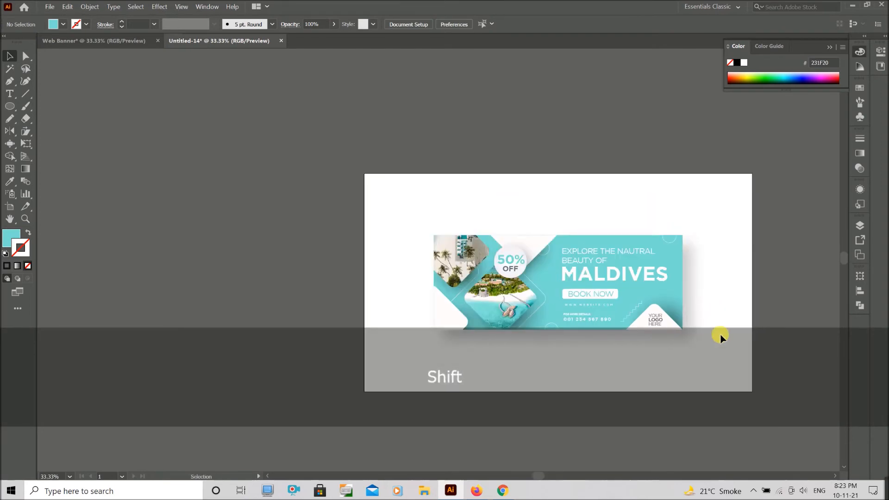
Create a 1280 × 720 pt rectangle with the Rectangle tool by entering its exact dimensions.
key("m")
left_click_drag(751, 394, 387, 203)
key("ctrl+z")
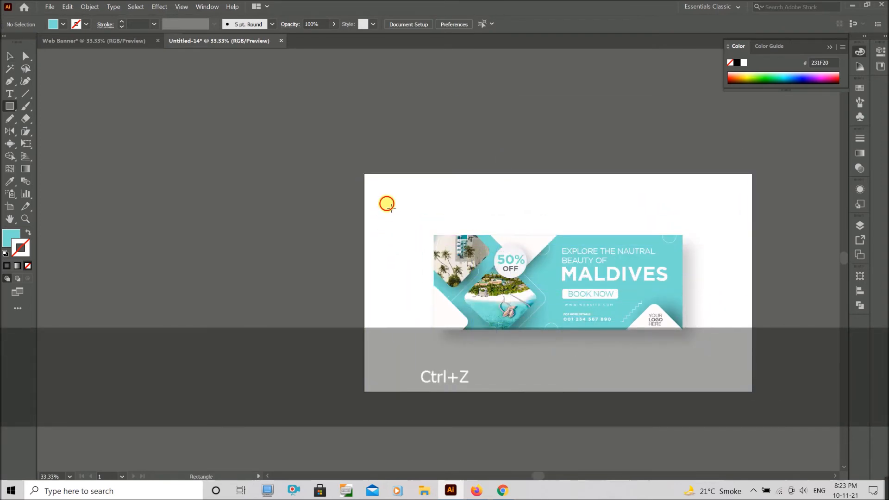
left_click(387, 204)
key("Tab")
type("720")
key("Return")
key("v")
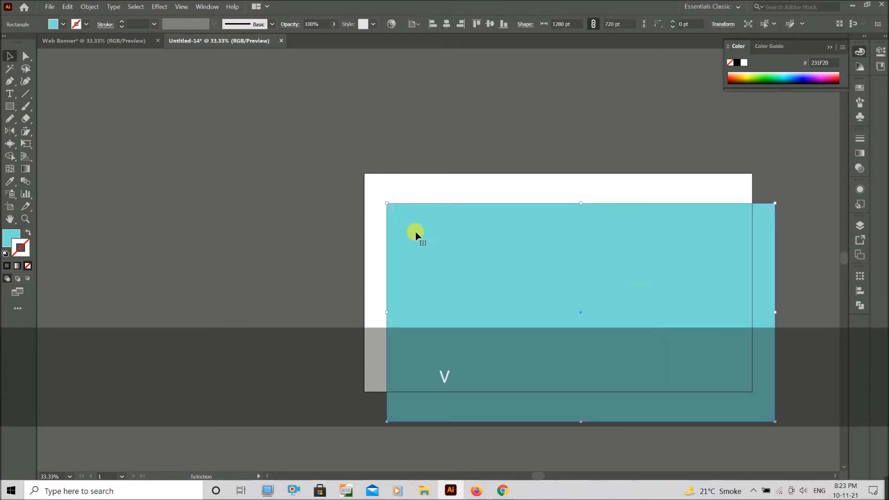
Center the 1280 × 720 pt rectangle on the artboard both ways and send it to the back.
left_click(490, 23)
left_click(445, 24)
key("ctrl+shift+bracketleft")
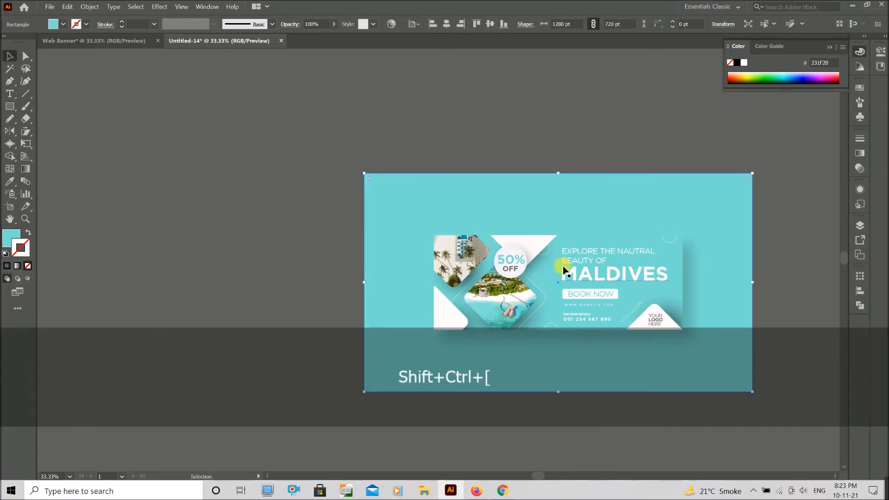
Sample a light turquoise from the banner's island photo as the background rectangle's stroke color.
key("i")
left_click(504, 288, "shift")
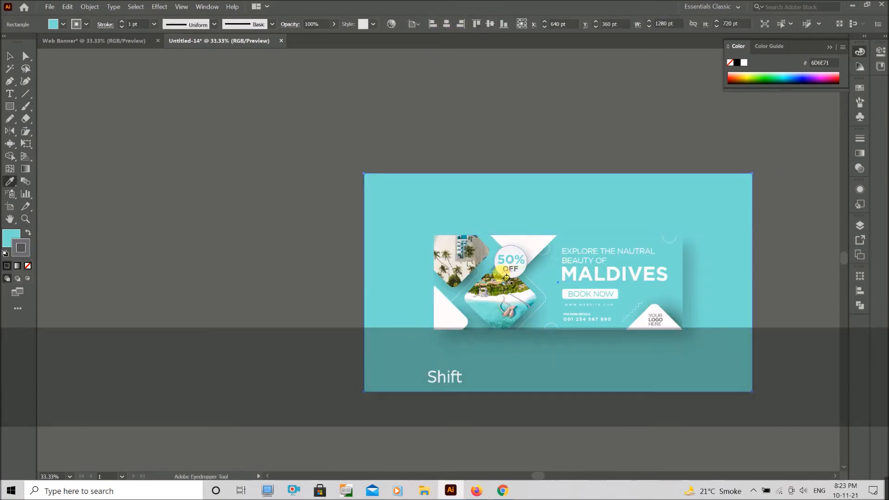
left_click(493, 297, "shift")
key("v")
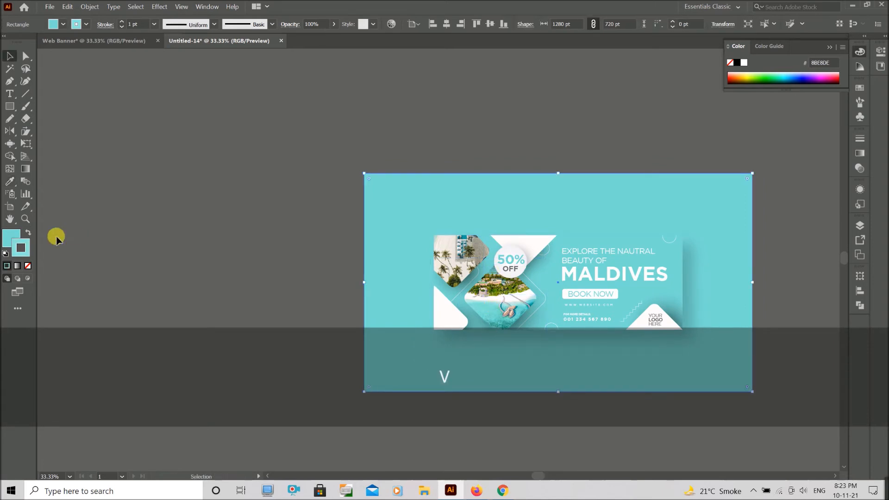
Try several fill colors sampled from the banner's beach photos on the background rectangle, ending with a pale peach.
key("i")
left_click(456, 300, "shift")
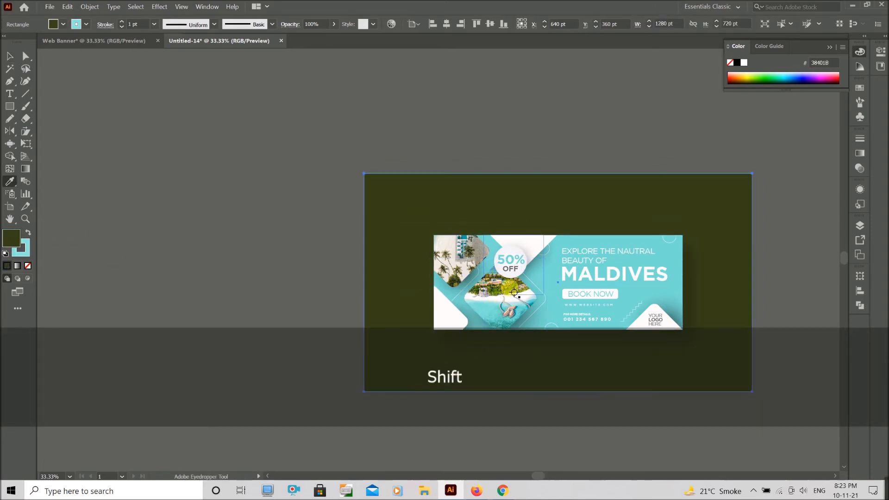
left_click(509, 305, "shift")
left_click(505, 299, "shift")
left_click(495, 308, "shift")
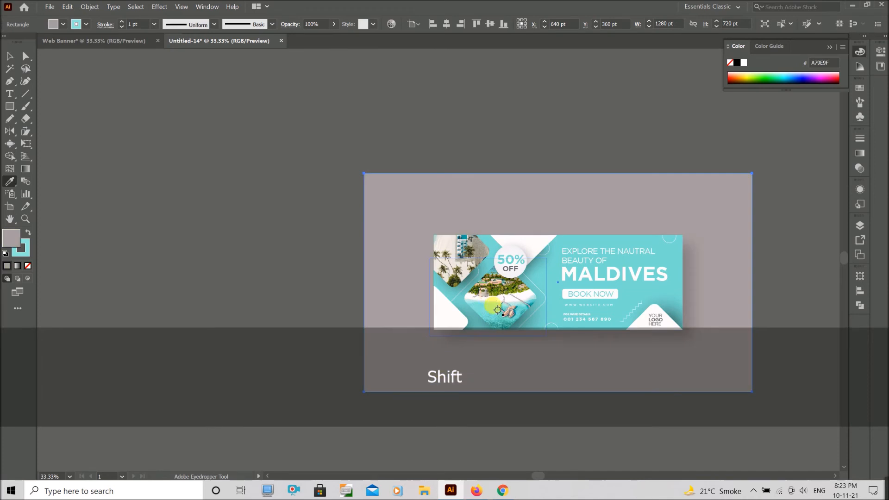
left_click(498, 303, "shift")
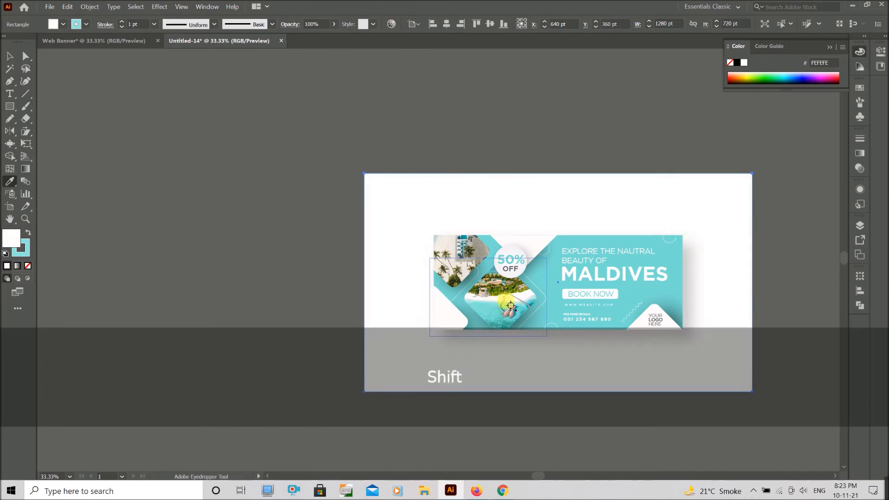
left_click(511, 308, "shift")
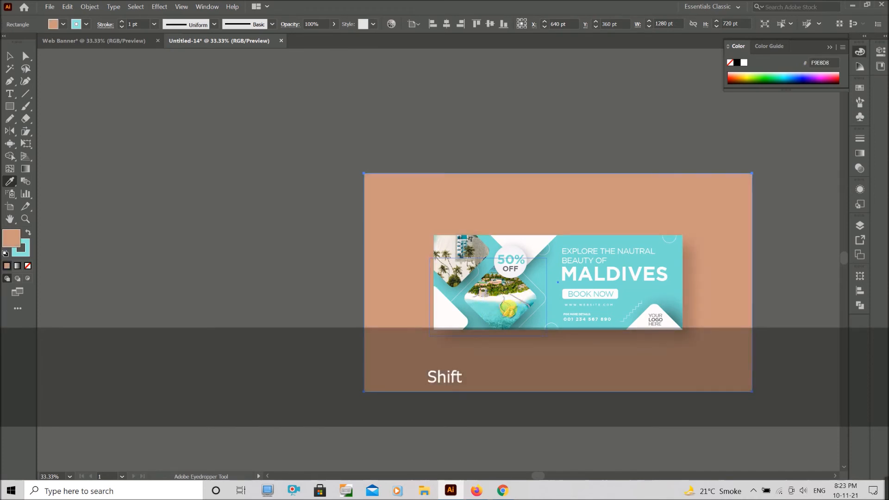
left_click(509, 306, "shift")
scroll(482, 401, "down", 1)
key("v")
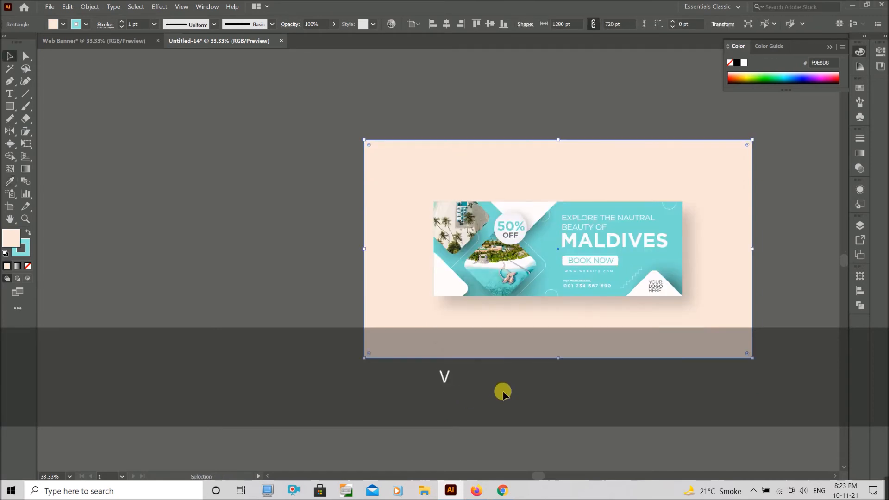
left_click(503, 390)
Reselect the background rectangle and fill it with the turquoise sampled from the water in the island photo.
scroll(510, 398, "down", 3)
scroll(533, 325, "up", 2)
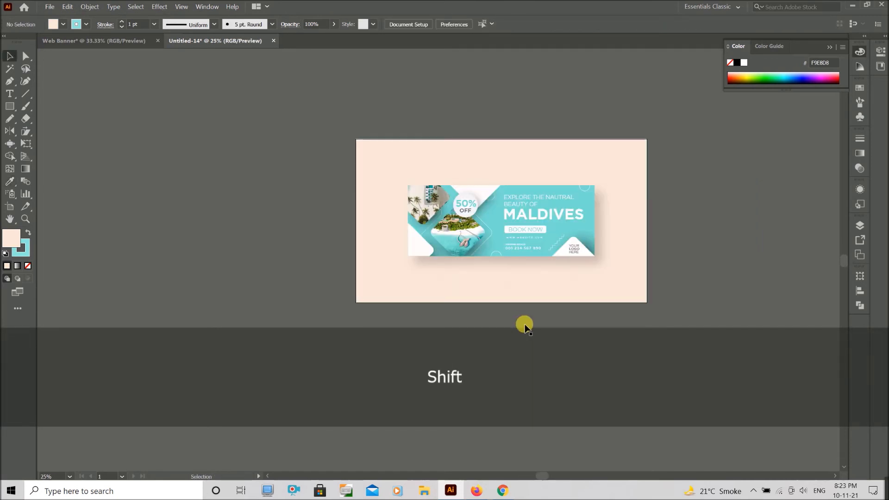
scroll(516, 326, "up", 1)
left_click(482, 331)
scroll(480, 328, "up", 3)
key("i")
left_click(379, 189, "shift")
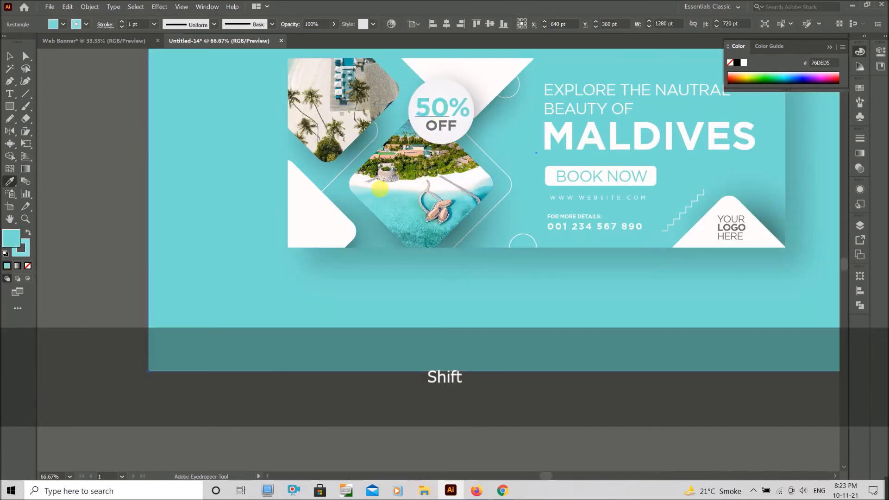
key("v")
Darken the background rectangle's fill to the teal 56B7AC and deselect it.
double_click(15, 242)
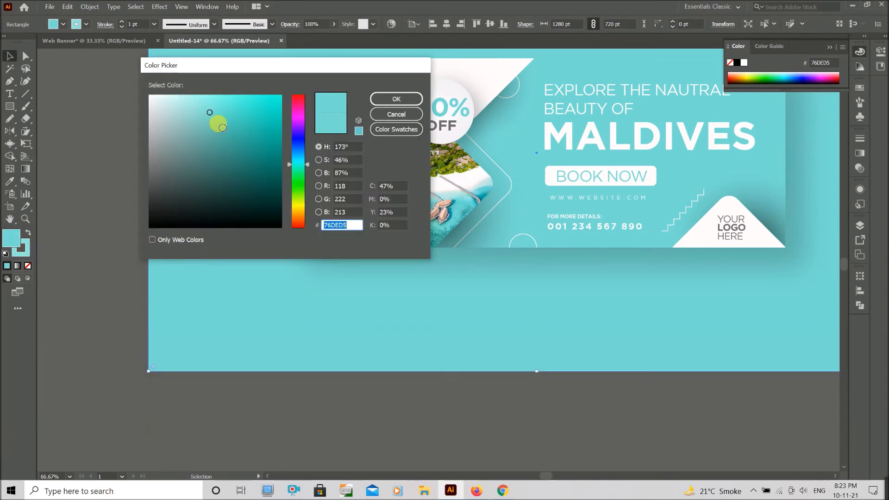
left_click(221, 133)
key("Return")
scroll(489, 330, "down", 2)
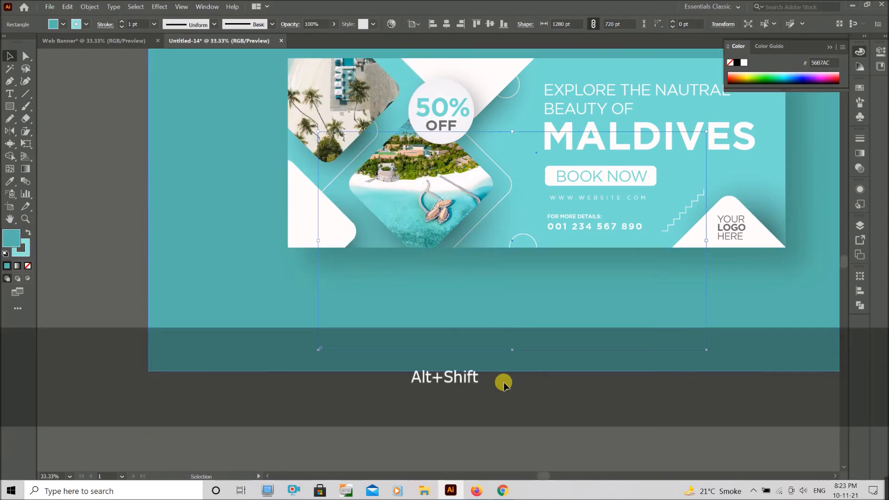
left_click(504, 383)
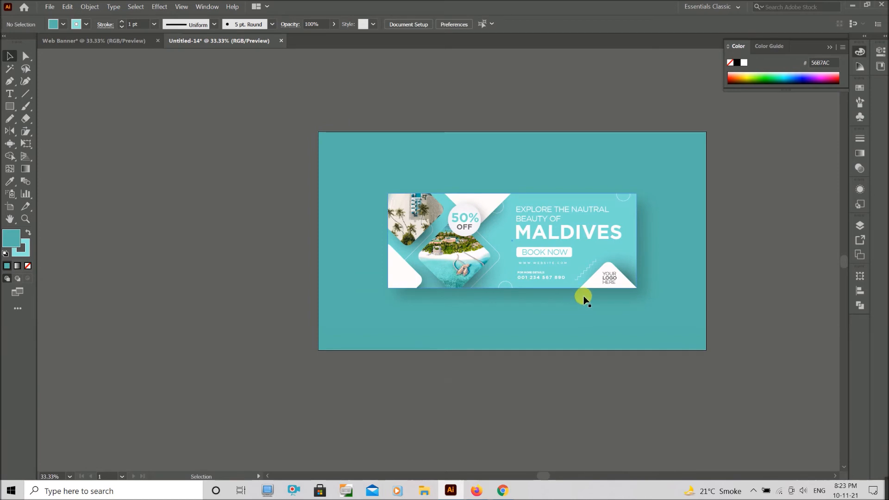
Shrink the shadow rectangle behind the banner to about 733 × 279 pt by moving its upper-left corner inward.
left_click(422, 250)
left_click_drag(390, 194, 437, 226)
key("v")
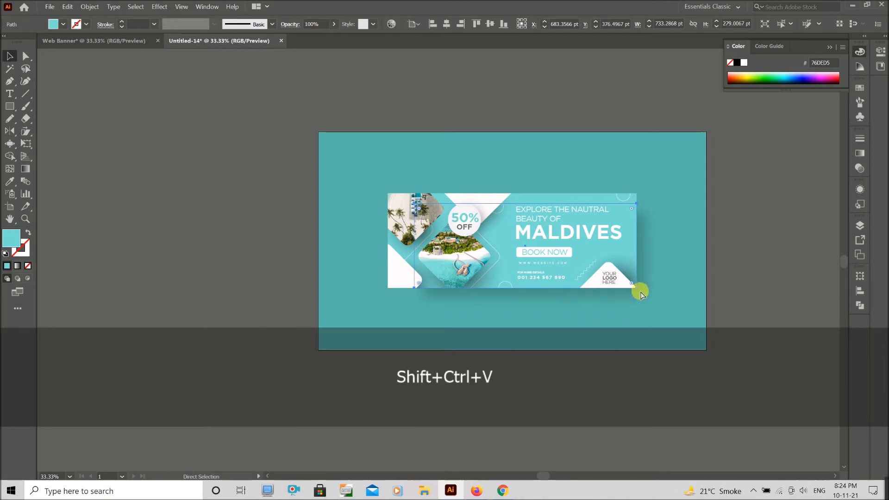
Paste a copy of the shadow rectangle in place and align it with the banner's upper-left corner.
key("ctrl+shift+v")
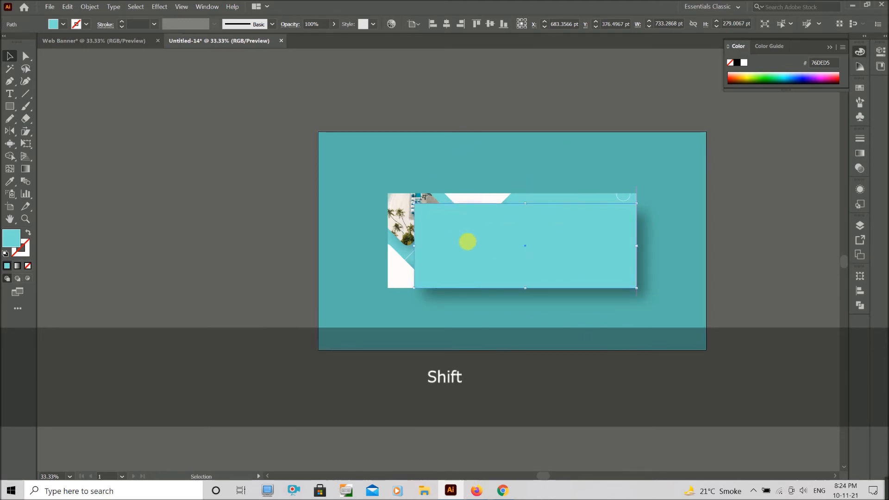
left_click_drag(467, 241, 454, 236)
Edit the copied rectangle's drop shadow so both the X and Y offsets are -30 pt.
left_click(858, 190)
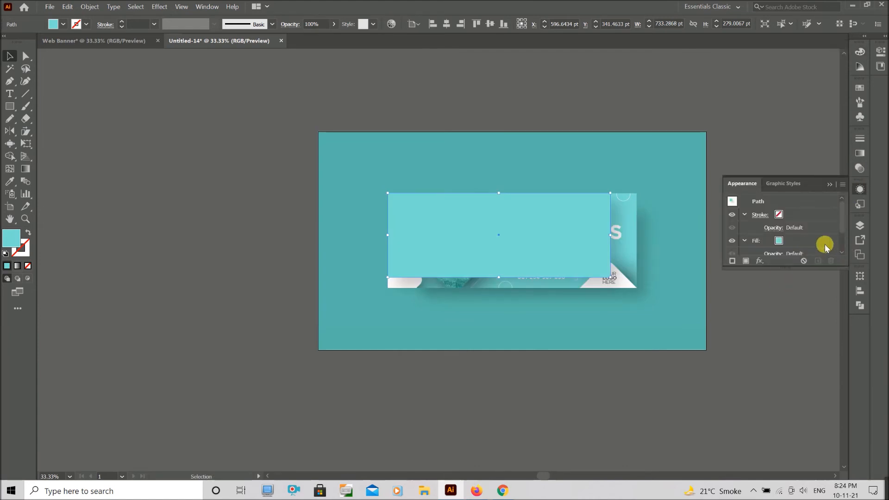
left_click(833, 236)
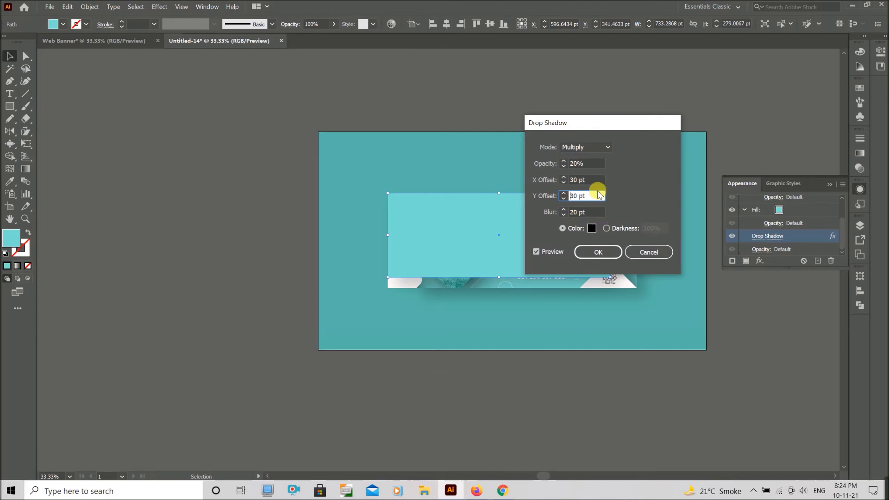
type("-")
left_click(570, 181)
type("-")
left_click(598, 252)
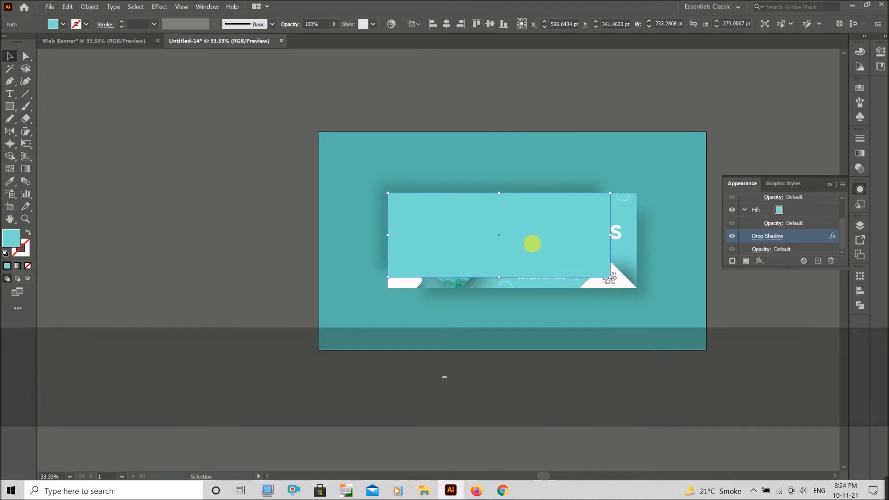
Send the copied shadow rectangle backward behind the banner group and deselect it.
key("v")
key("ctrl+bracketleft")
left_click(238, 245)
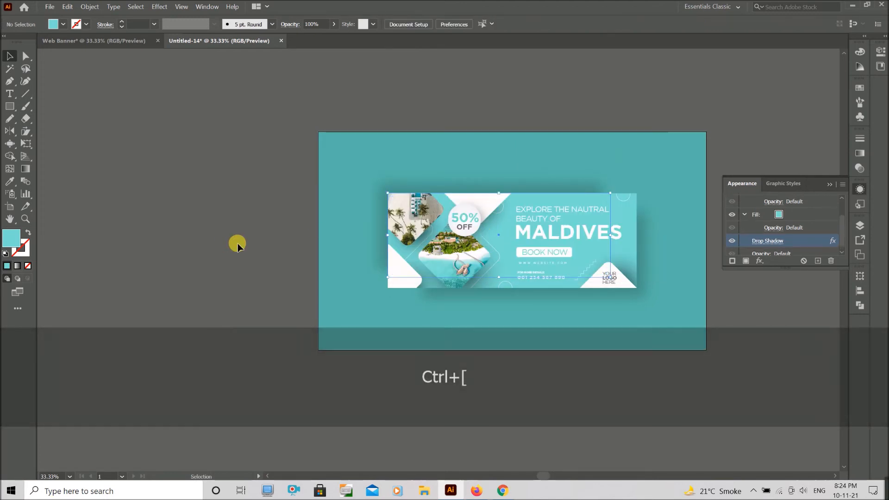
scroll(241, 245, "up", 1)
Select both shadow rectangles, set them to Multiply blending at 50% opacity, and deselect them.
left_click(368, 232)
left_click(540, 309, "shift")
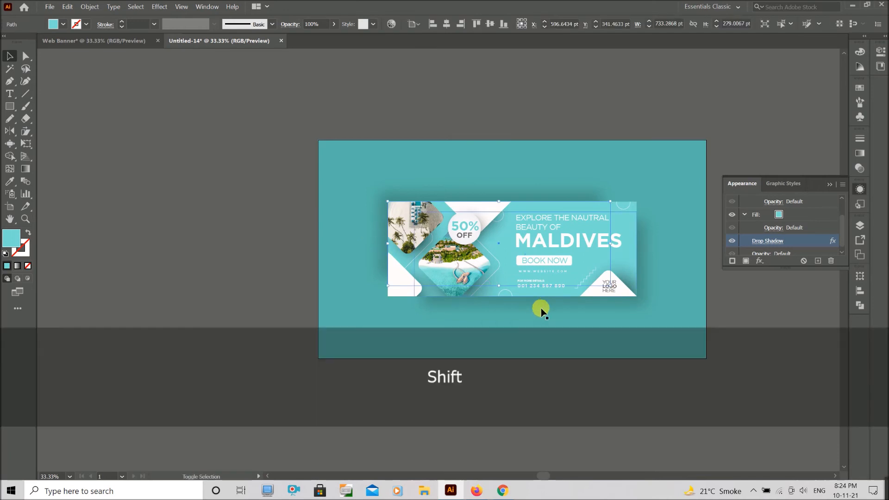
left_click(290, 24)
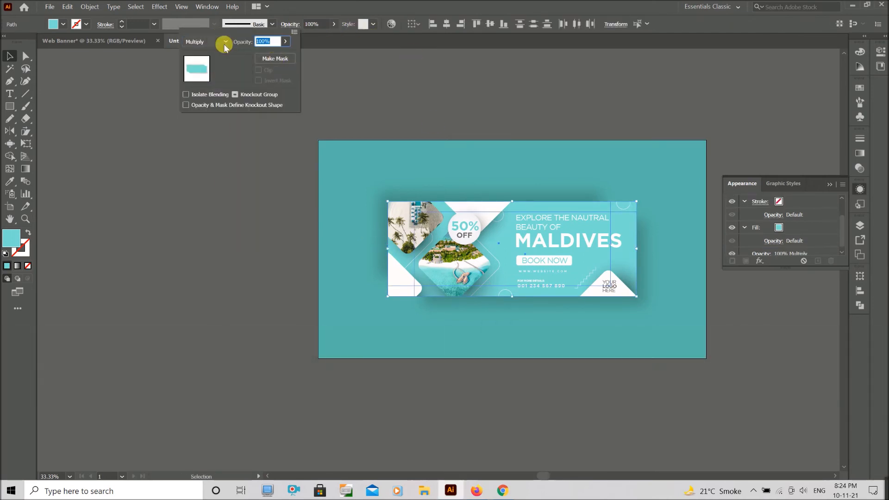
type("50")
key("Return")
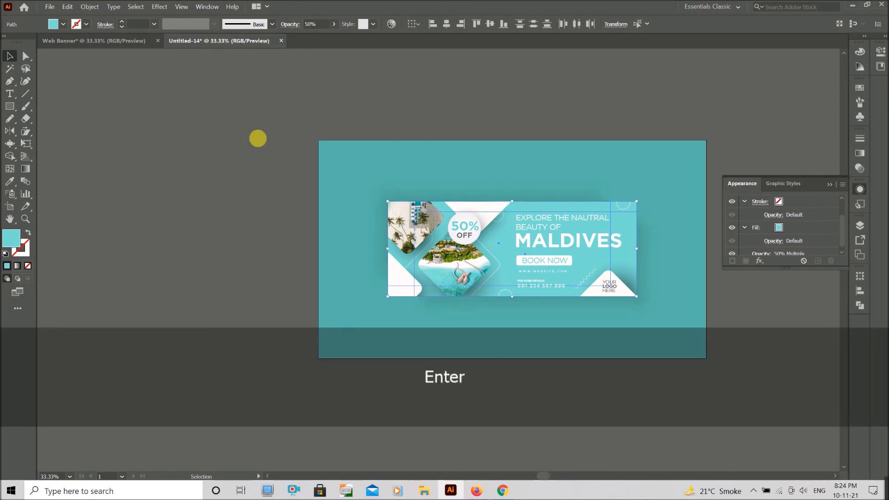
left_click(279, 246)
scroll(279, 246, "up", 1)
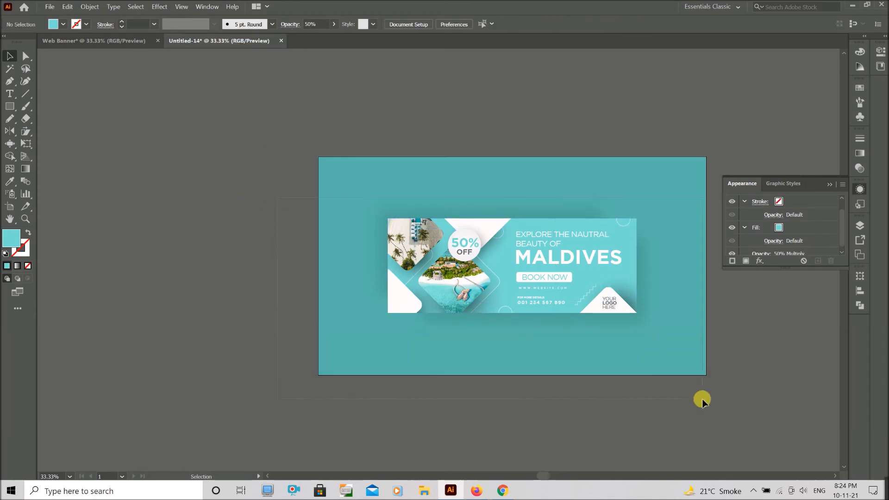
Group the banner with its shadow rectangles, leaving out the artboard background, and align the group to the artboard's centre.
left_click_drag(682, 380, 685, 371)
left_click(671, 357, "shift")
key("ctrl+g")
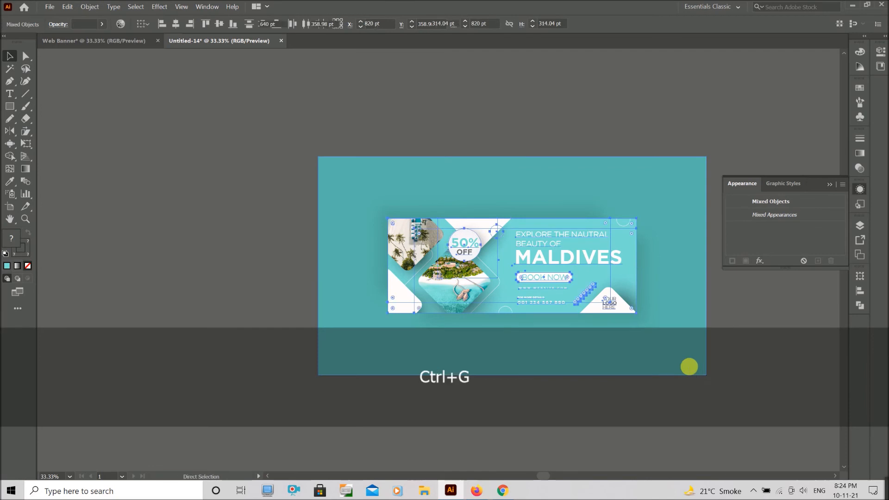
left_click(200, 28)
left_click(160, 26)
Move the banner group up, duplicate it directly below, and scale both banners down to about 648 pt wide.
left_click_drag(512, 313, 537, 264)
left_click_drag(562, 296, 565, 337)
left_click(562, 261, "shift")
left_click_drag(621, 371, 604, 378)
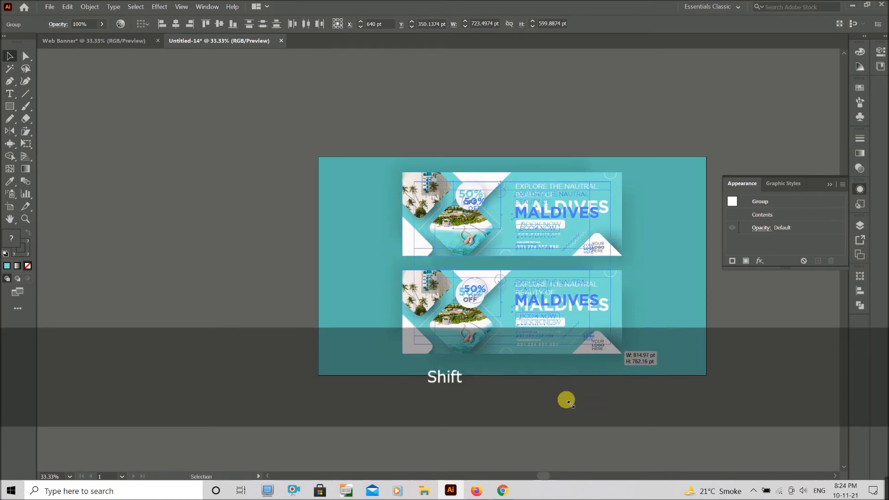
left_click_drag(571, 404, 569, 404)
left_click(569, 405)
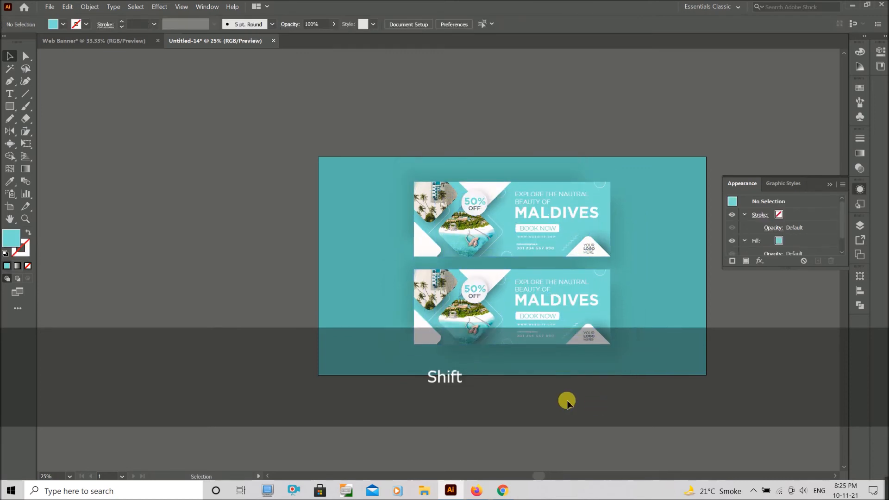
Isolate the lower banner's group and select its teal background rectangle.
scroll(568, 402, "down", 2)
scroll(576, 384, "up", 1)
scroll(574, 323, "up", 2)
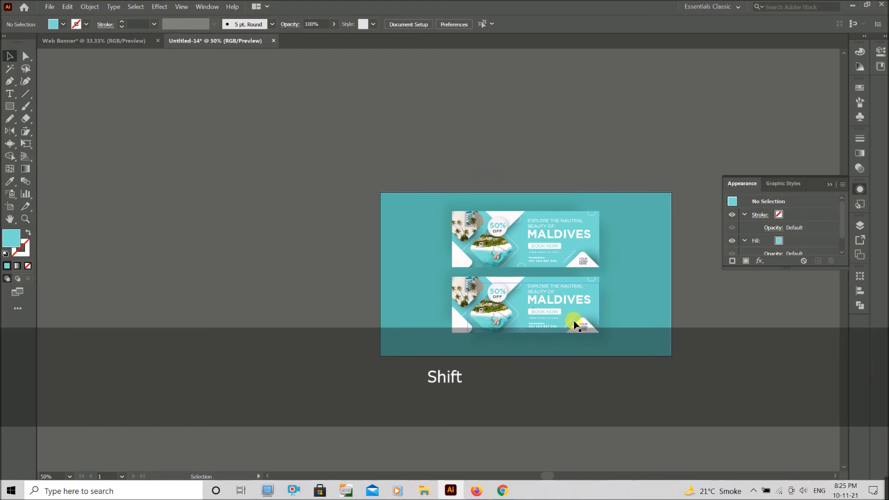
left_click(622, 254)
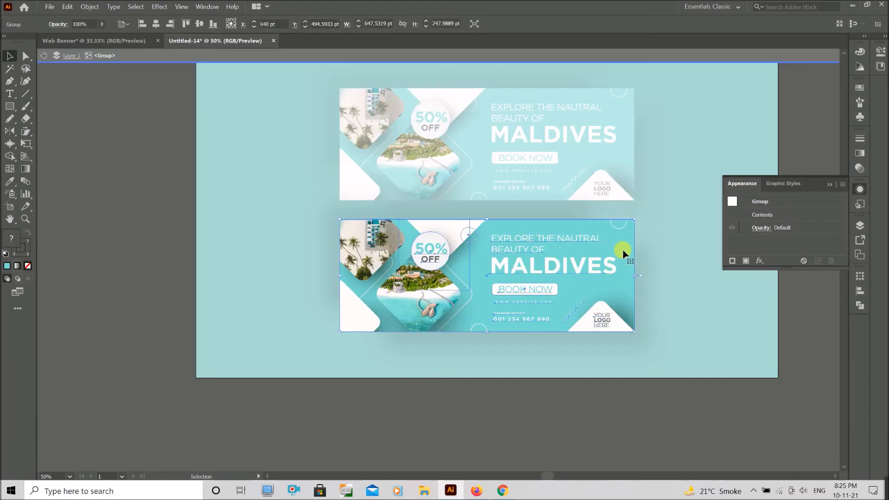
left_click(622, 253)
Try a black fill on the lower banner's background and undo it.
left_click(63, 24)
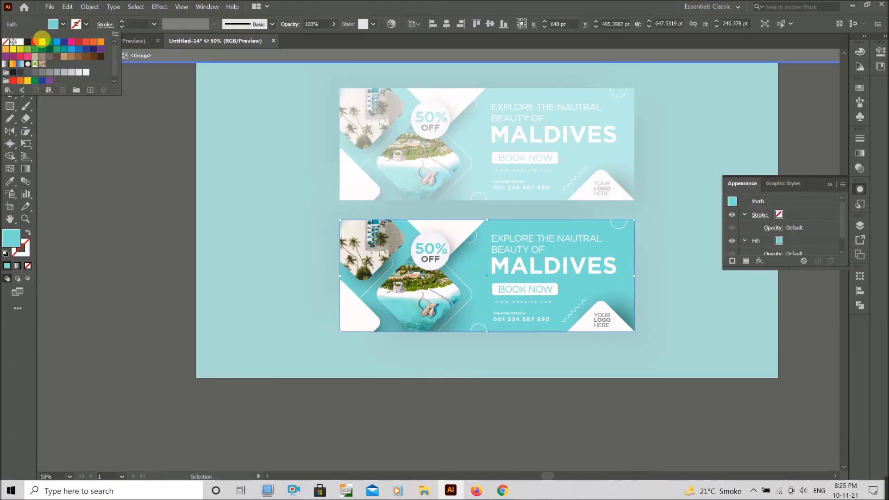
left_click(39, 66)
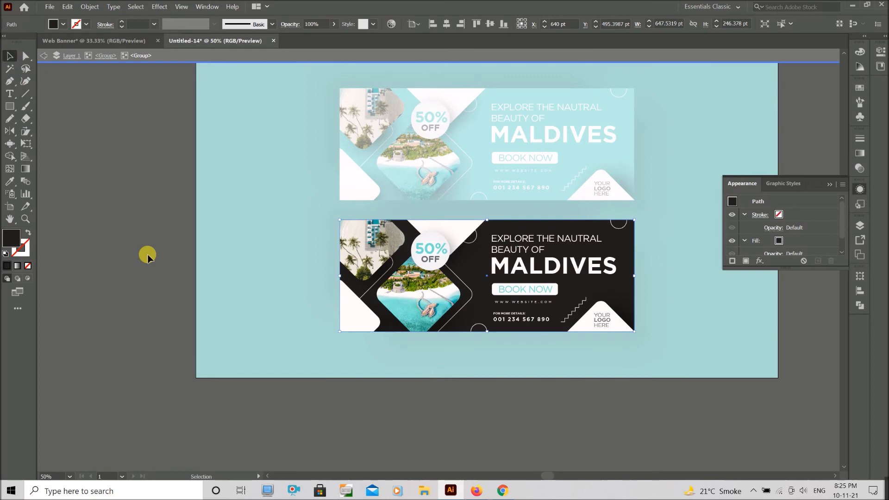
key("ctrl+z")
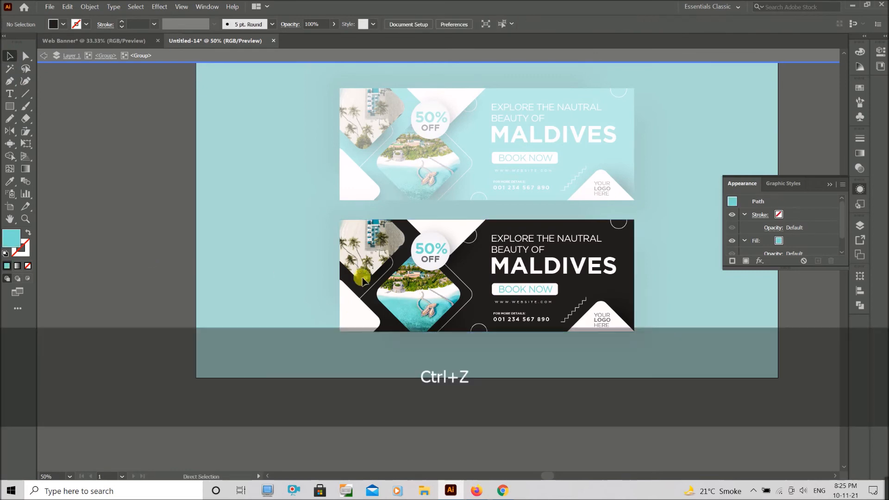
Fill the lower banner's background with white using the Eyedropper.
key("i")
left_click(594, 278)
key("v")
Isolate the lower banner's headline text group and select the word MALDIVES.
left_click(549, 274)
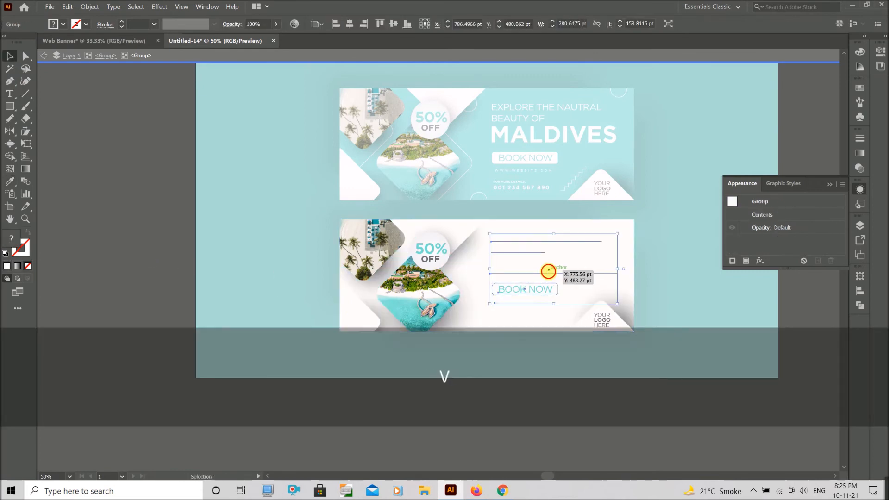
double_click(537, 271)
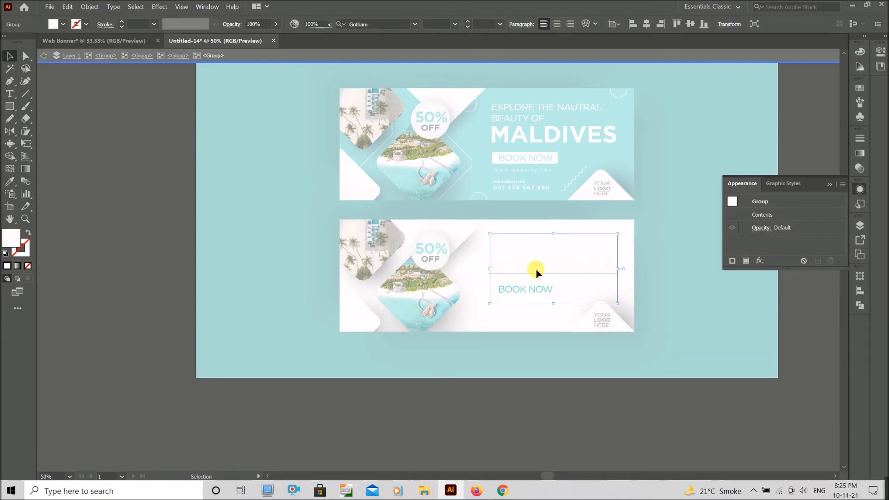
left_click(537, 269)
Try the sampled artboard teal on the MALDIVES headline and undo it.
key("i")
left_click(698, 191)
key("v")
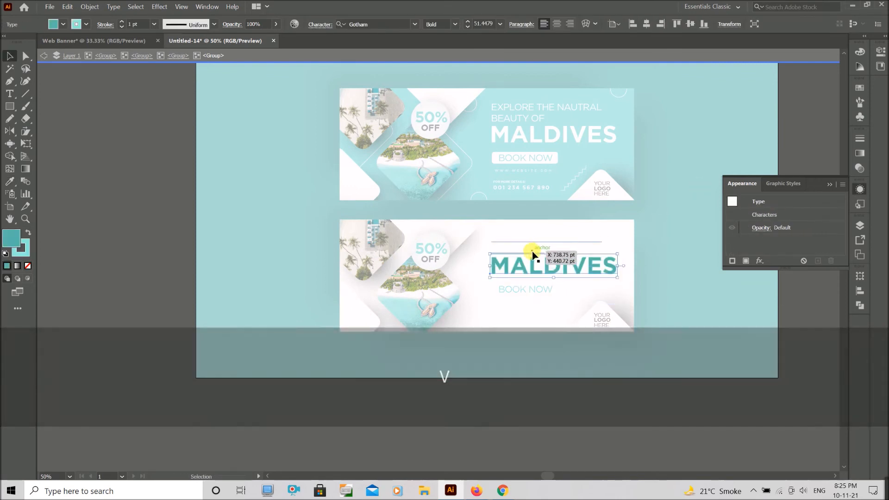
scroll(554, 284, "up", 1)
key("ctrl+z")
key("ctrl+z")
key("ctrl+z")
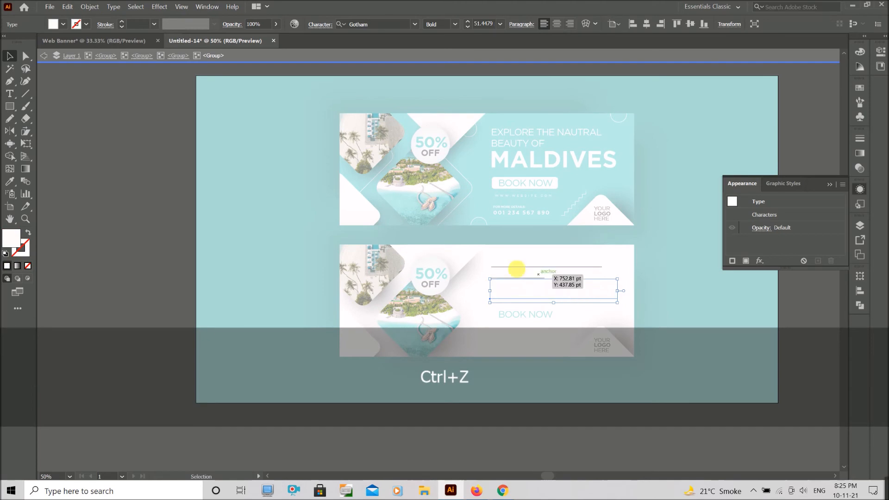
Colour the lower banner's MALDIVES headline light teal and its tagline dark grey like the OFF text.
key("ctrl+shift+z")
key("v")
left_click(540, 274)
key("i")
left_click(429, 284, "shift")
key("v")
left_click(539, 315)
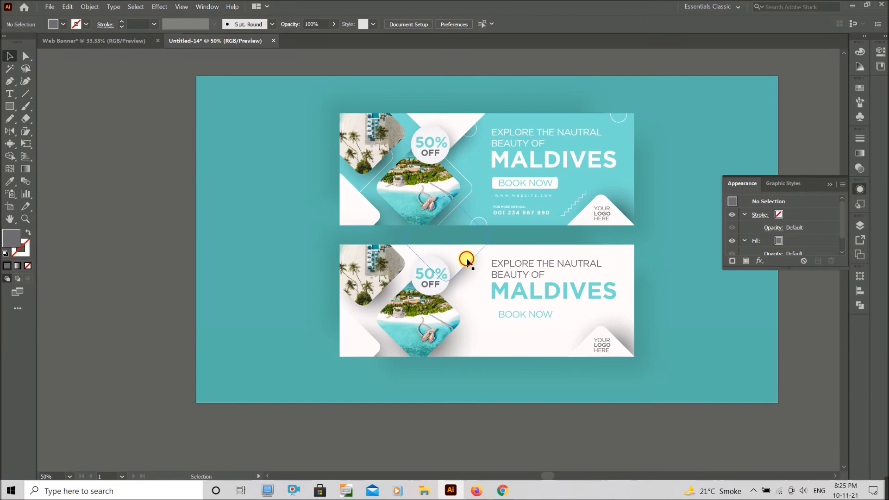
Isolate the clip group holding the lower banner's corner shapes and photos.
left_click(458, 254)
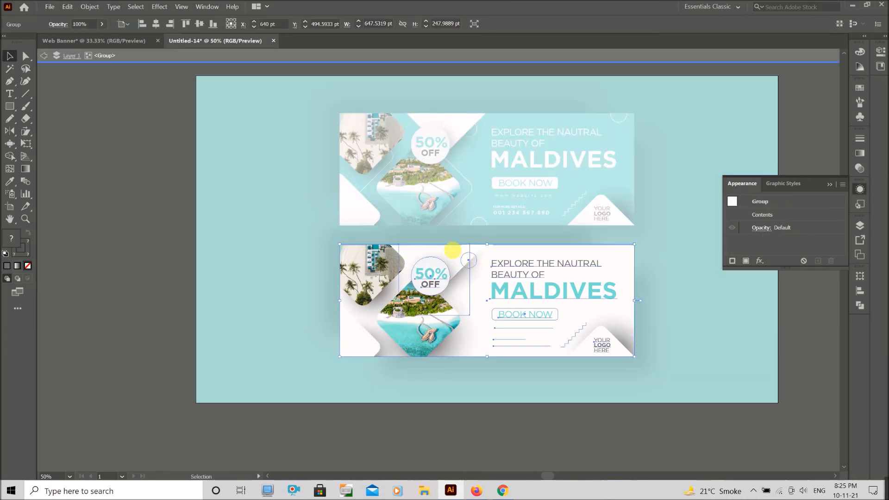
double_click(471, 253)
left_click(475, 255)
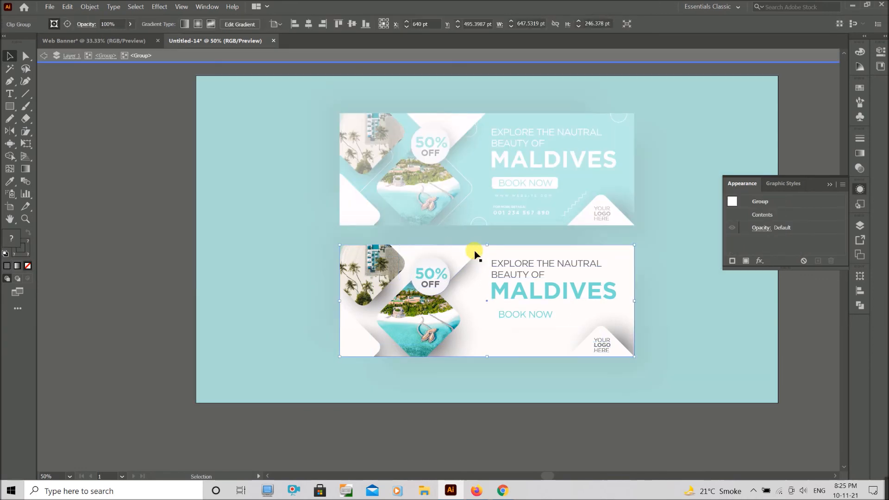
double_click(473, 254)
Try the artboard's teal on the lower banner's two white corner shapes with the Eyedropper.
left_click_drag(363, 342, 451, 228)
key("i")
left_click(647, 262)
key("v")
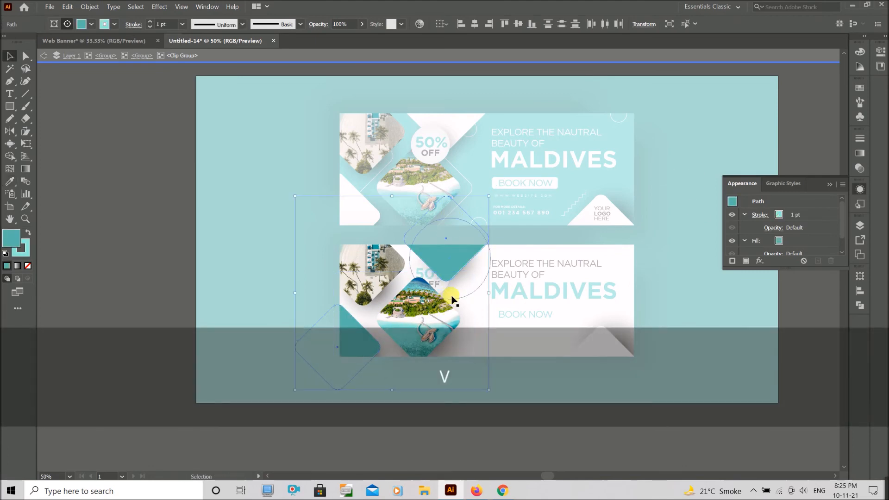
Send the gradient shadow circle backward and colour the stroke of the diamond outline around the island photo light teal.
left_click(466, 308, "ctrl")
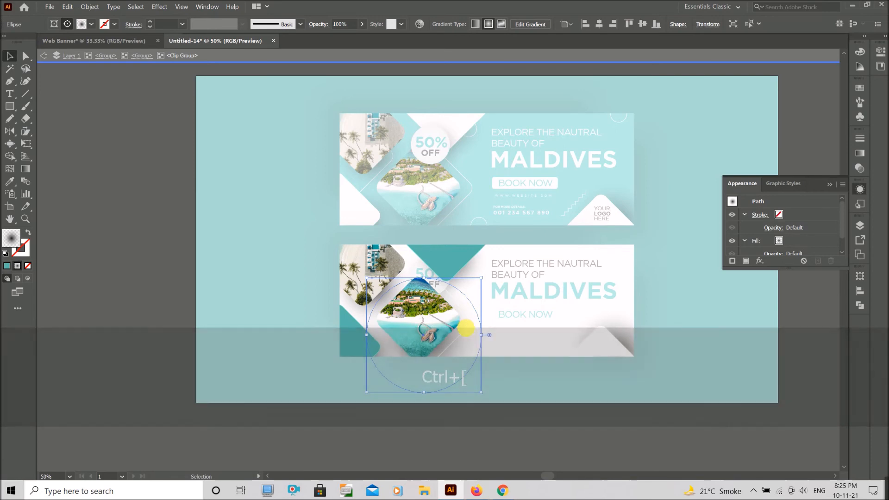
left_click(470, 332, "ctrl")
key("i")
left_click(24, 251)
left_click(299, 266, "shift")
left_click(500, 298, "shift")
key("v")
Set the upper corner shape's stroke to 0 pt and fill it with the sampled light teal 76DED5.
left_click(448, 263)
left_click(150, 27)
key("i")
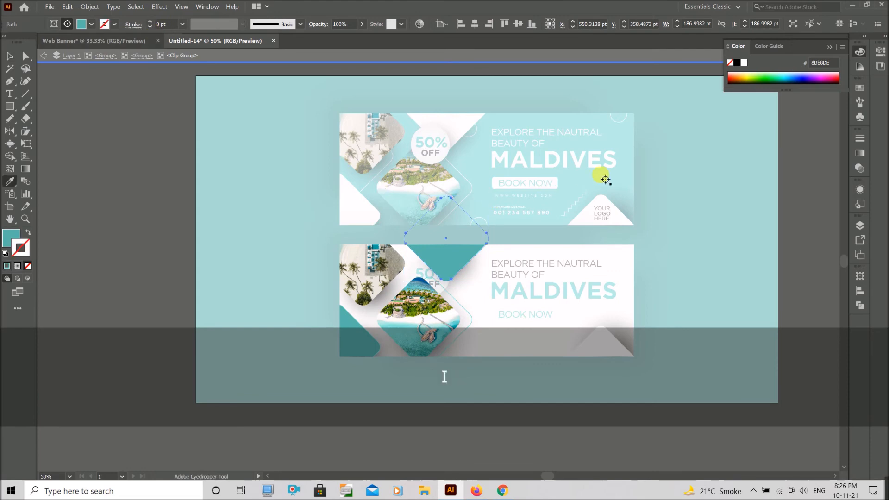
left_click(624, 140, "shift")
left_click(441, 149, "shift")
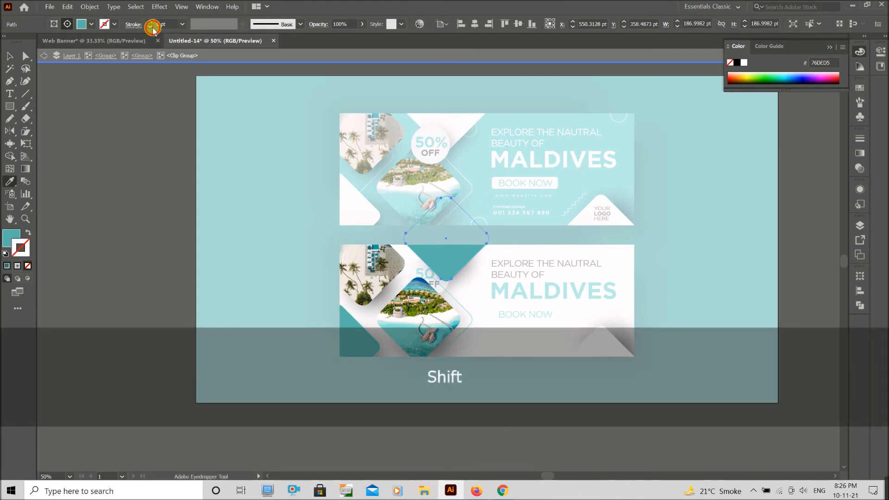
left_click(16, 236)
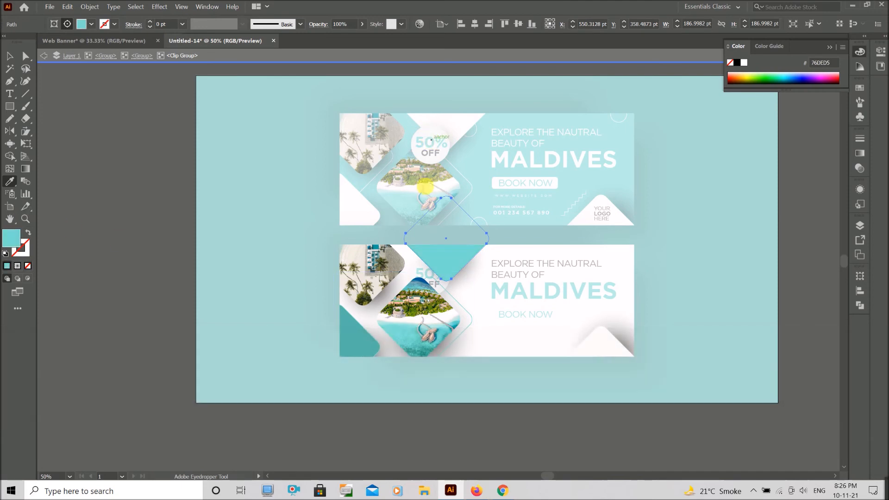
Match the lower-left corner shape to the upper shape's light teal, bring it to the front, and deselect it.
key("v")
left_click(350, 335)
key("i")
left_click(449, 266)
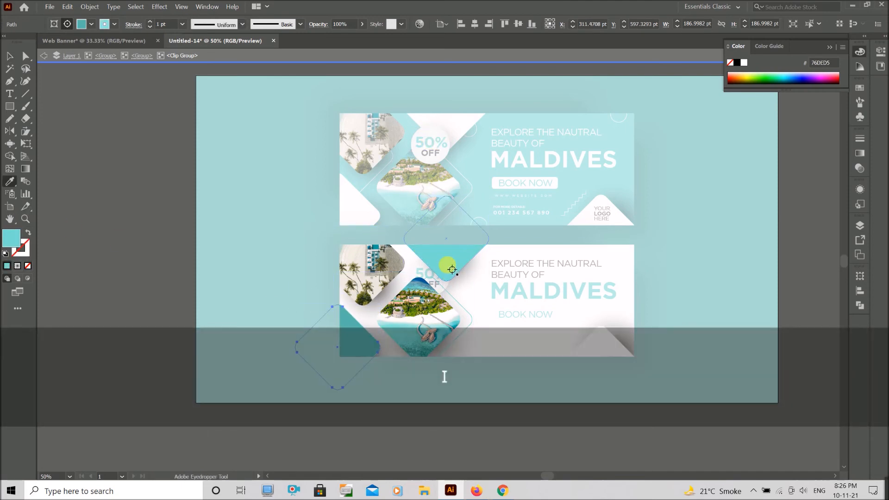
key("v")
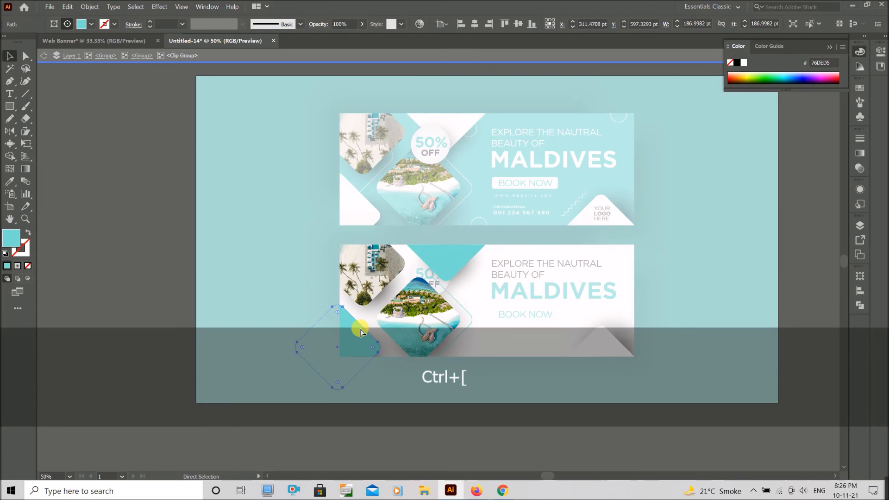
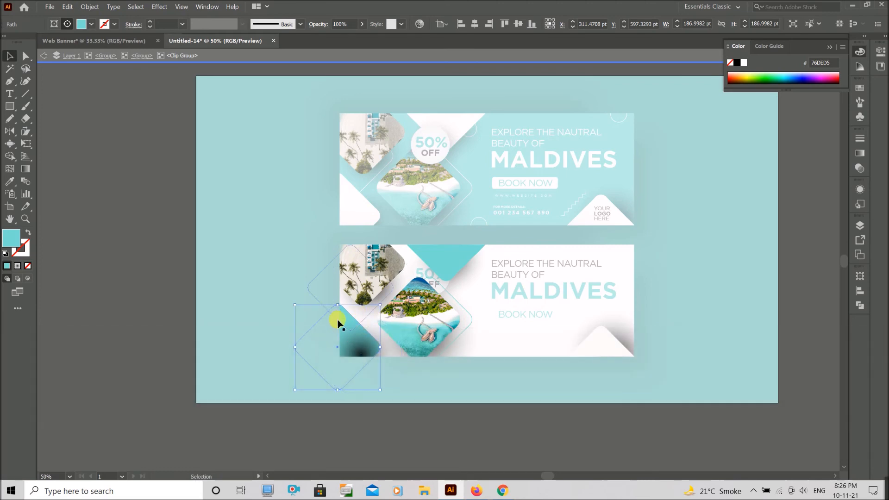
key("ctrl+shift+bracketright")
left_click(143, 280)
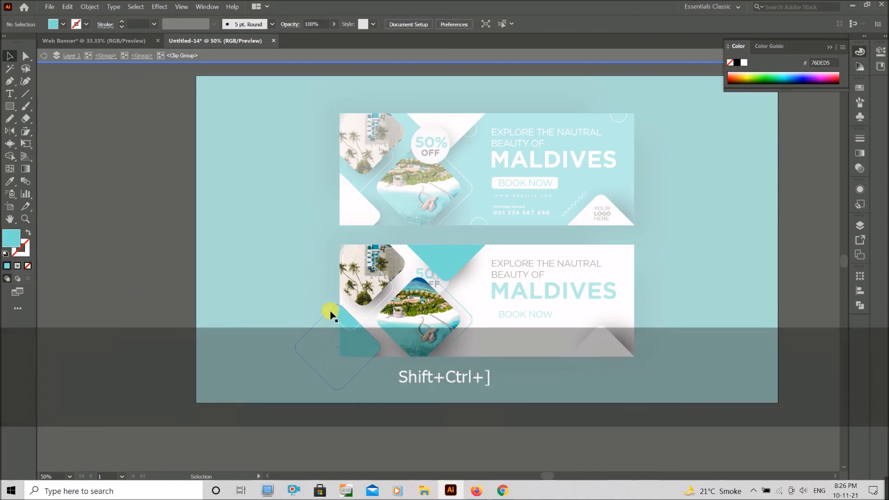
Match the upper-left diamond outline's stroke to the light teal outline around the island photo.
left_click(326, 314)
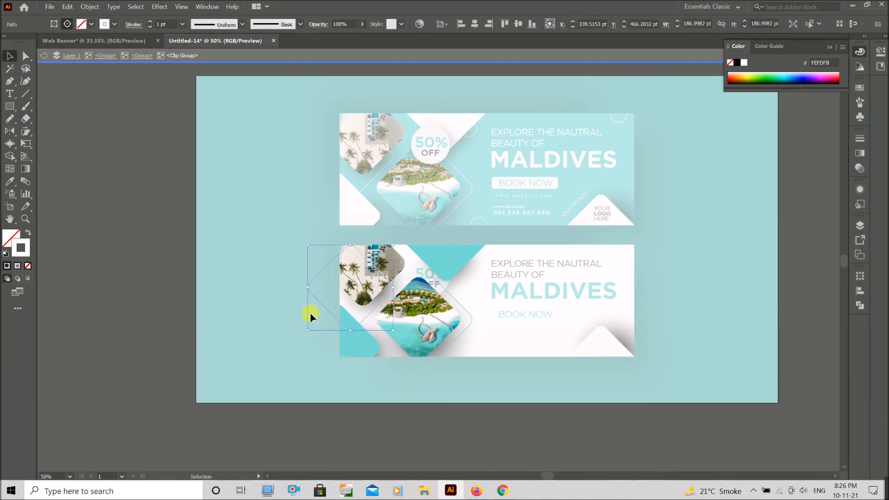
key("i")
left_click(472, 323)
key("v")
Select both diamond outlines, send them backward, group them, and leave isolation mode.
left_click(471, 323, "shift")
key("ctrl+bracketleft")
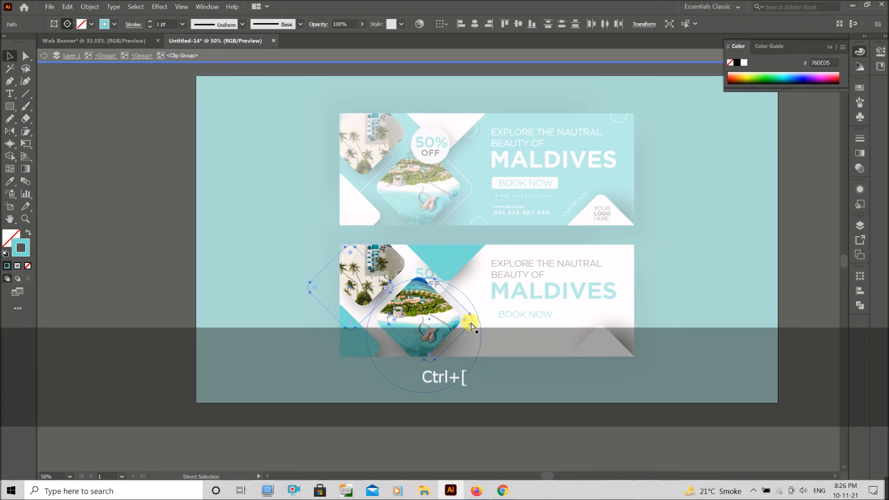
key("ctrl+g")
left_click(109, 320)
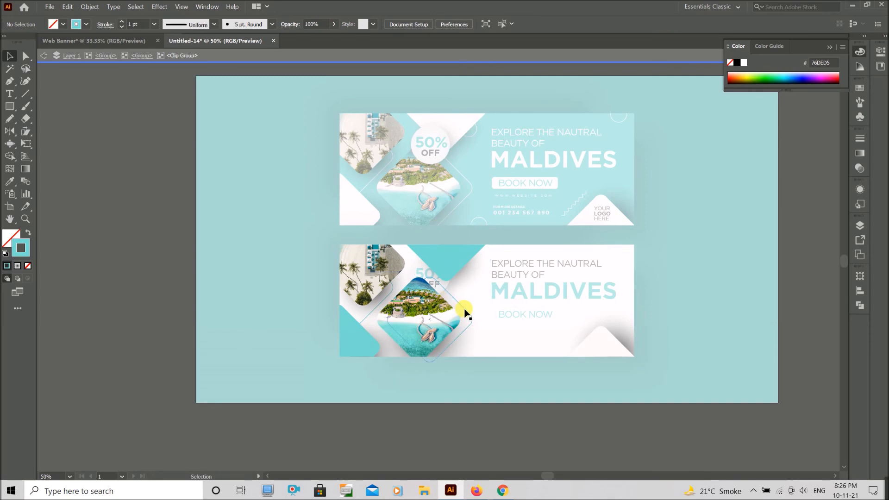
double_click(566, 427)
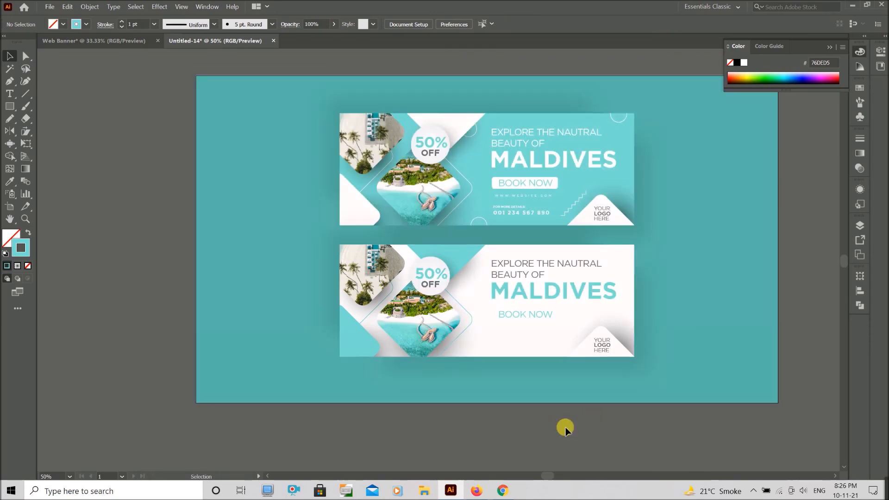
Reopen the lower banner's clip group and send the grouped diamond outlines further backward.
double_click(468, 334)
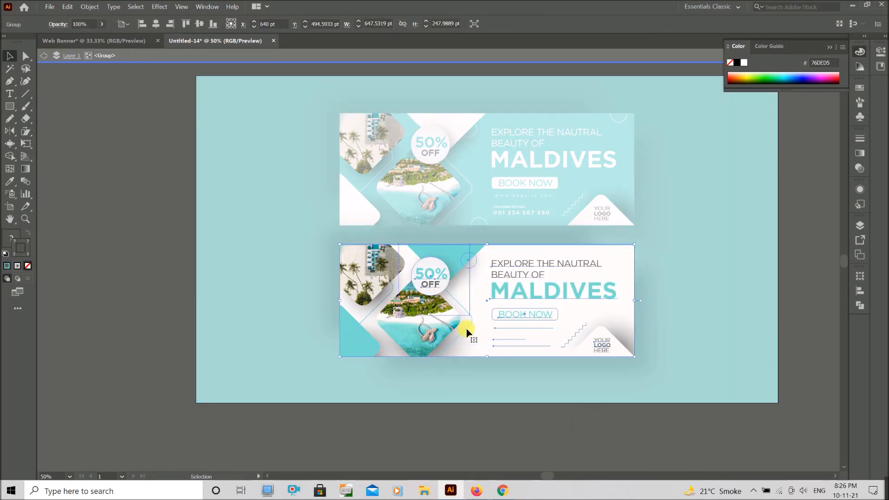
left_click(468, 332)
key("ctrl+bracketleft")
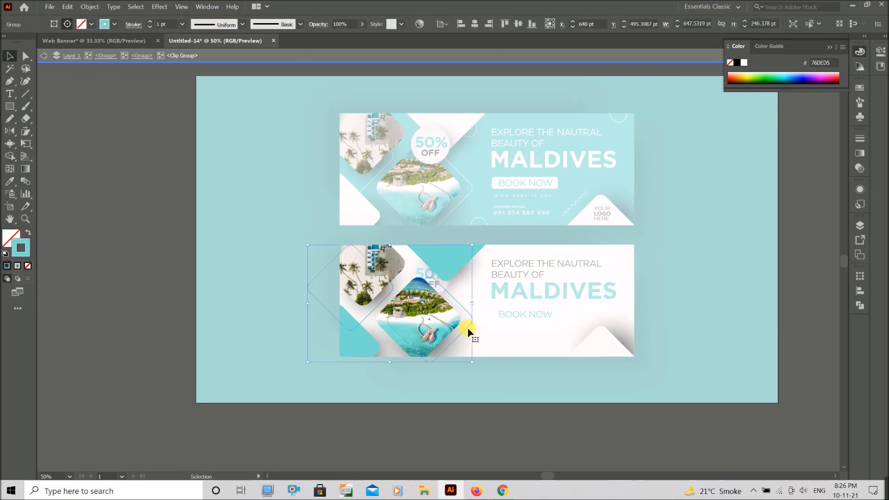
Fill the lower banner's logo triangle with the corner shape's light teal and leave isolation mode.
left_click(586, 346)
key("i")
left_click(457, 258)
key("v")
double_click(580, 449)
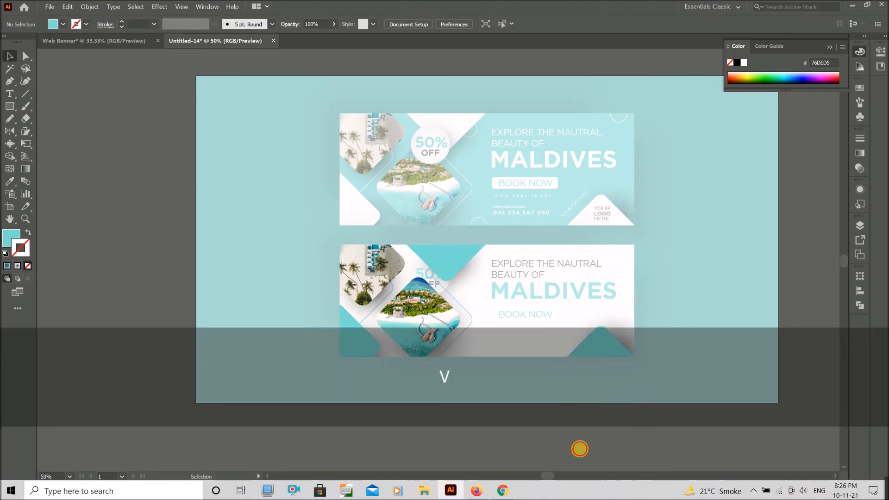
Isolate the lower banner's group and recolour the YOUR LOGO HERE text white.
double_click(547, 323)
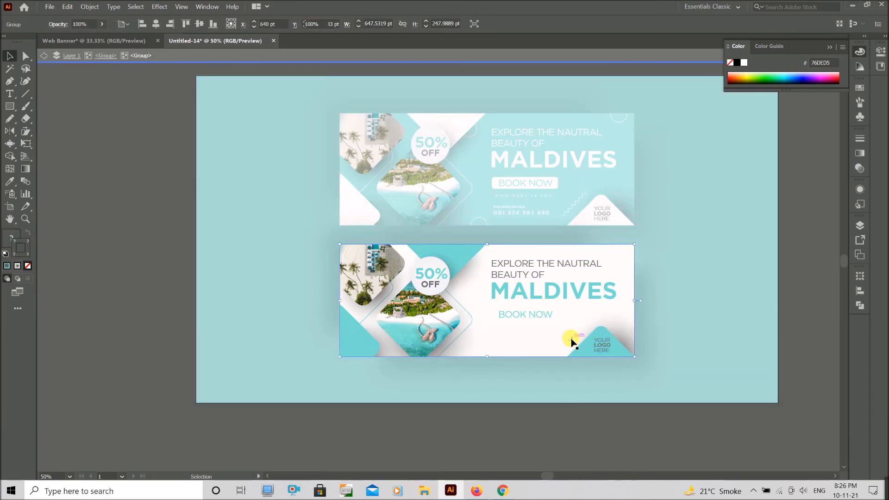
left_click(598, 348)
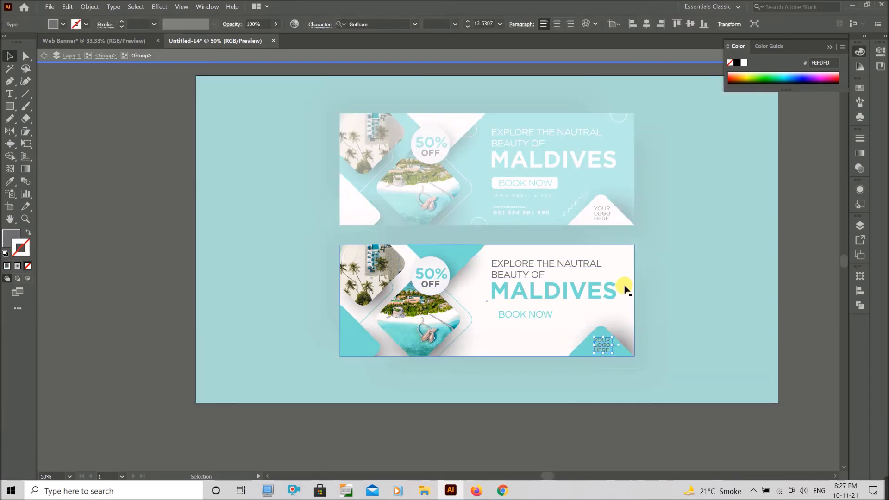
key("v")
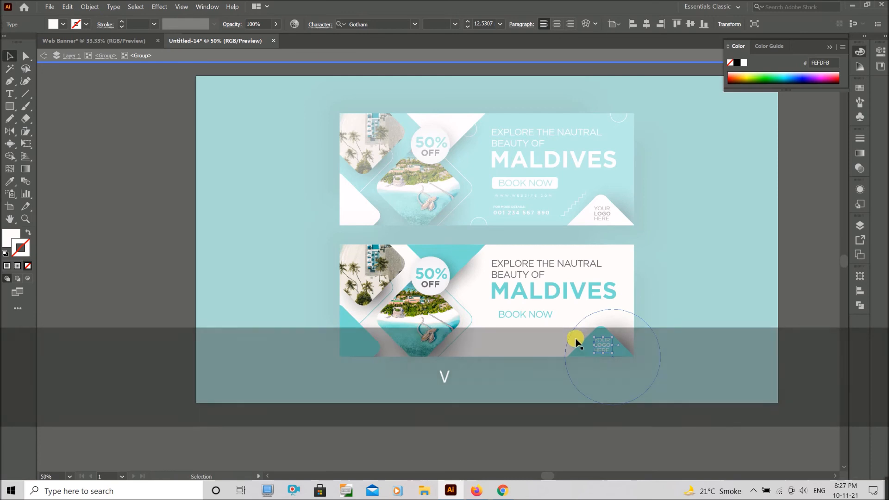
Recolour the zigzag line beside the logo triangle with the headline's light teal.
left_click(574, 338)
key("i")
left_click(522, 295)
key("v")
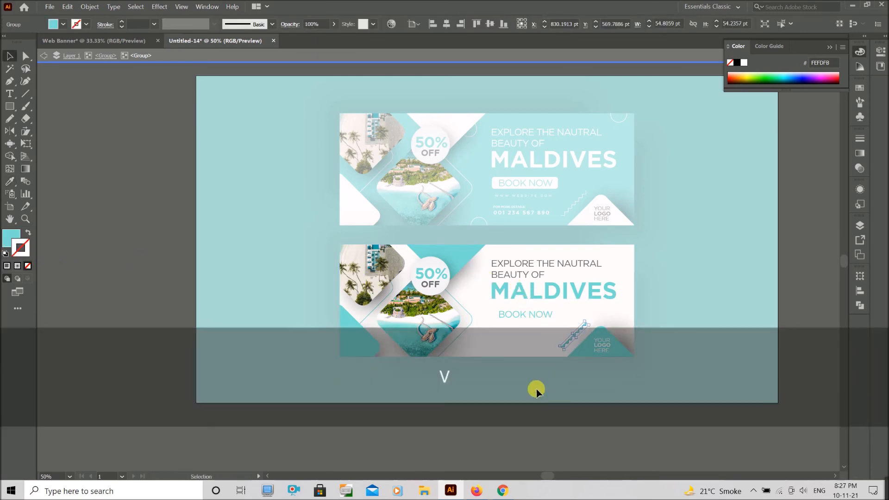
Undo the zigzag line's teal fill and apply the MALDIVES headline's light teal to its stroke instead.
key("ctrl+z")
key("i")
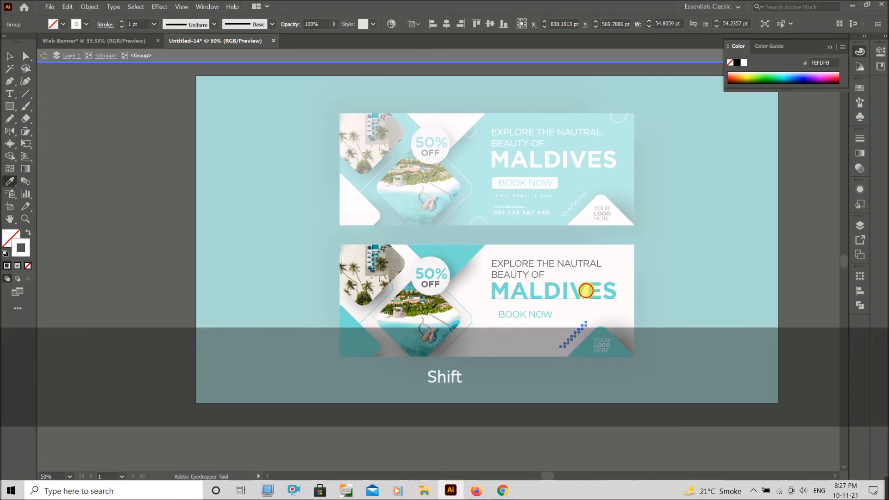
left_click(588, 291, "shift")
key("v")
Fill the lower banner's BOOK NOW button with light teal, recolour its text white and leave isolation mode.
left_click(533, 323)
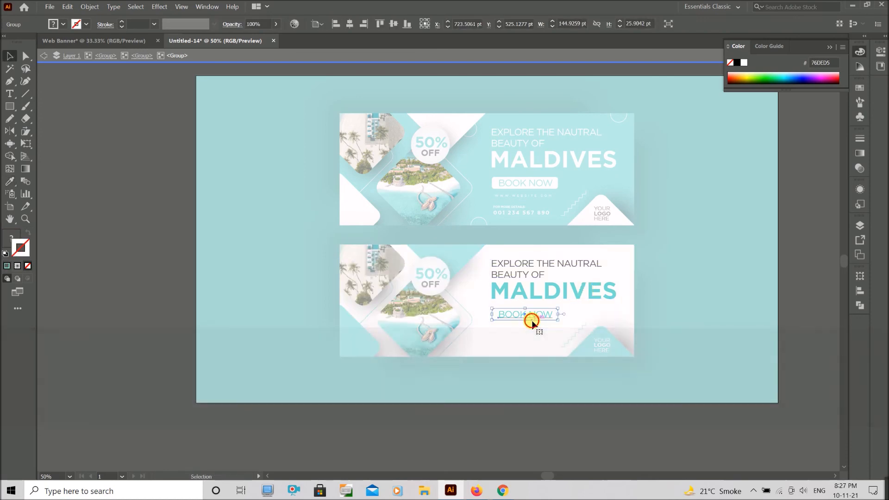
key("i")
left_click(533, 317)
key("v")
key("i")
key("u")
left_click(625, 224)
key("v")
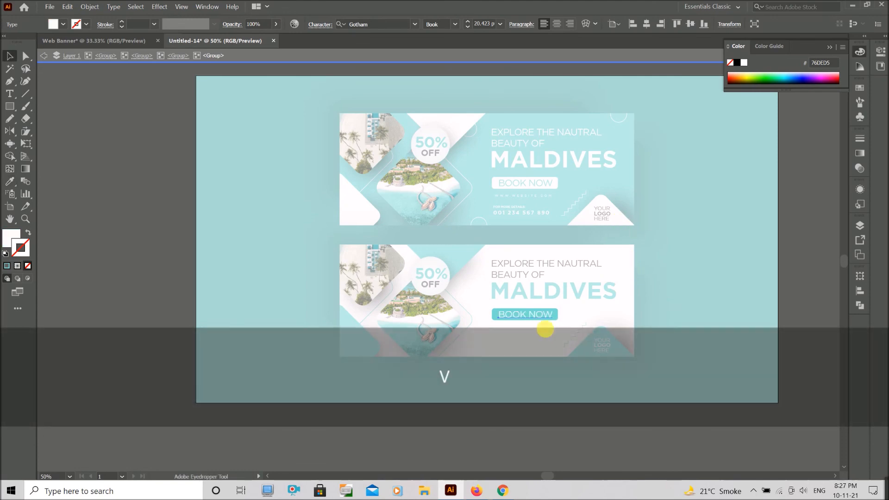
key("Escape")
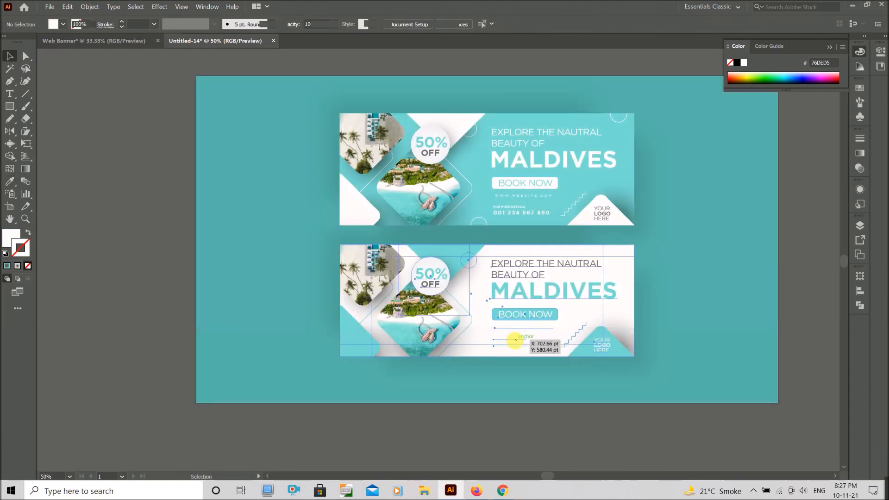
Recolour the lower banner's FOR MORE DETAILS line and phone number with the dark grey of the EXPLORE THE NAUTRAL BEAUTY OF text.
double_click(515, 339)
scroll(516, 339, "up", 1)
left_click(517, 339)
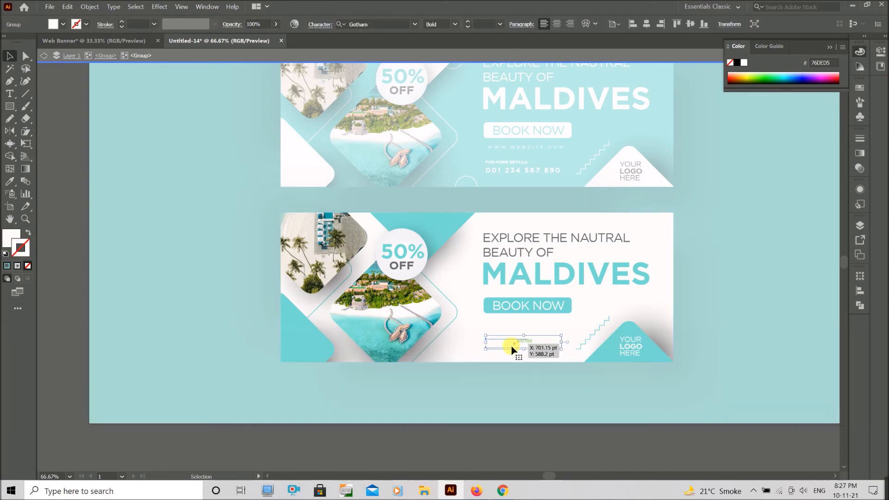
left_click(511, 323, "shift")
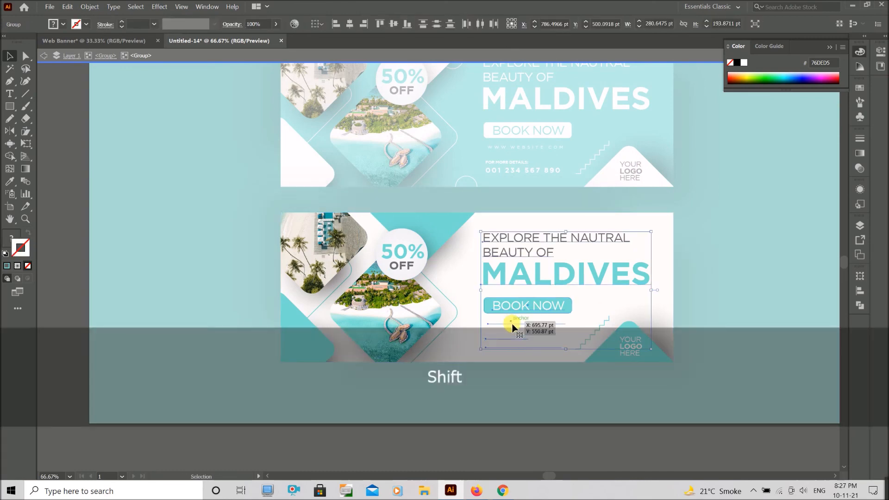
left_click(512, 342)
left_click(511, 346)
key("i")
left_click(623, 242, "shift")
key("ctrl+z")
left_click(504, 239, "shift")
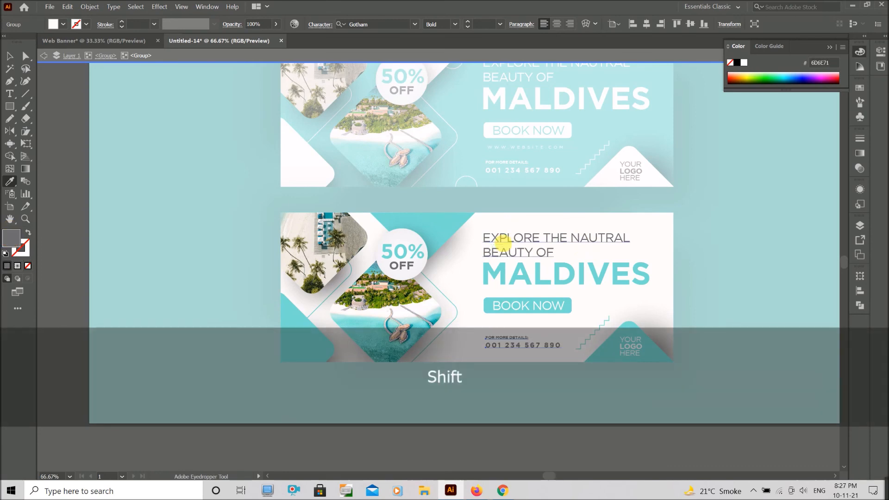
key("v")
Recolour the lower banner's website address dark grey, nudge it slightly down and leave isolation mode.
left_click(522, 325)
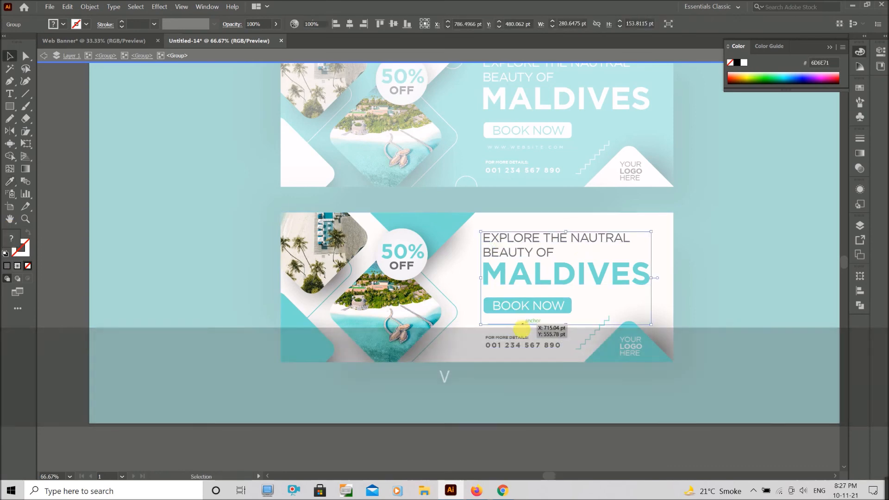
left_click(534, 325)
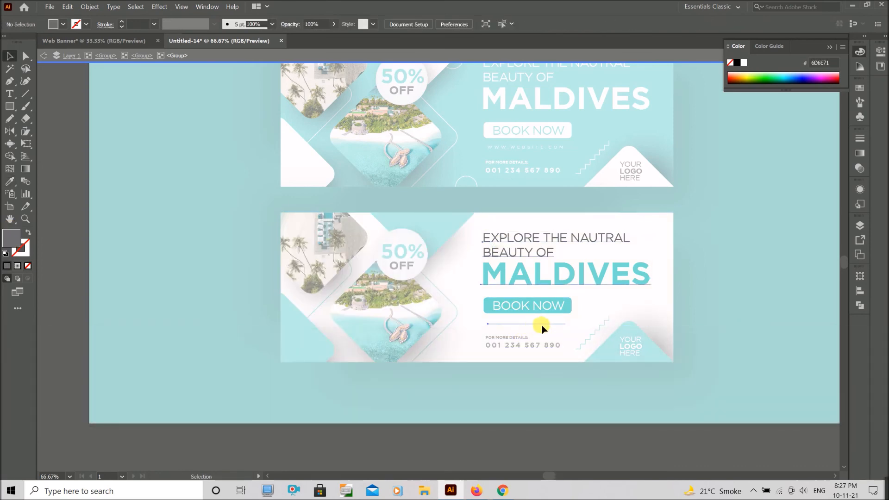
left_click(537, 324)
key("i")
key("v")
key("Down")
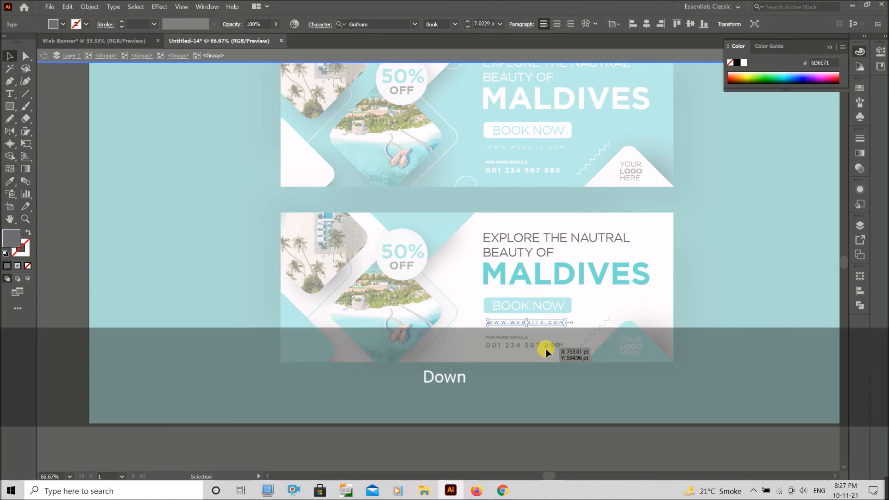
left_click(530, 371)
Move the lower banner slightly down to widen the gap, then group both banners together.
scroll(555, 390, "down", 2, "alt")
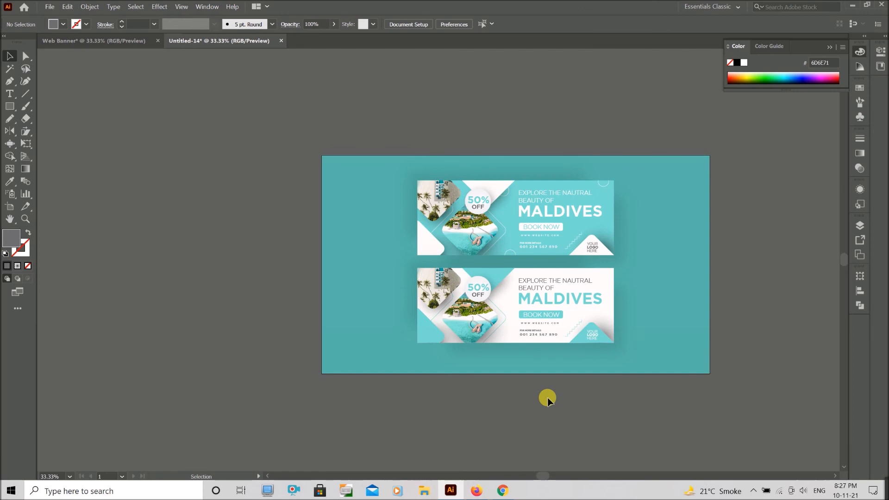
scroll(577, 399, "up", 1)
left_click(562, 346)
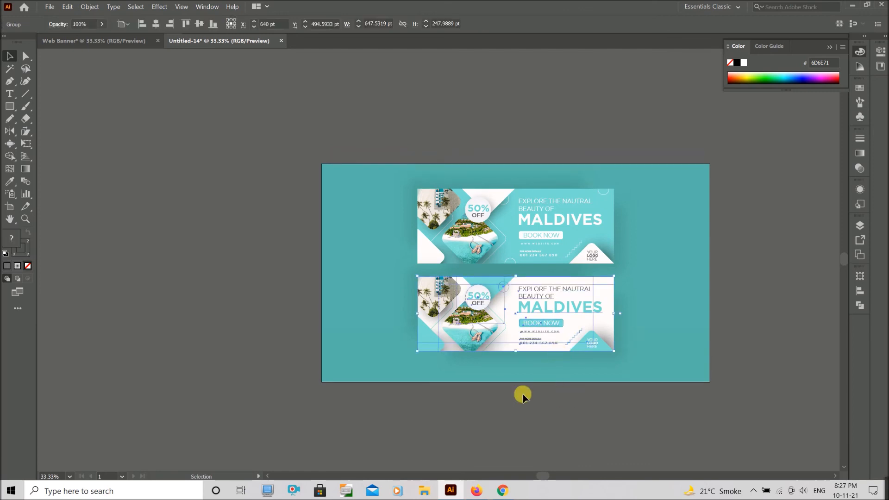
key("shift+Down")
key("shift+Down")
left_click_drag(511, 412, 653, 269)
left_click(654, 274, "shift")
key("ctrl+g")
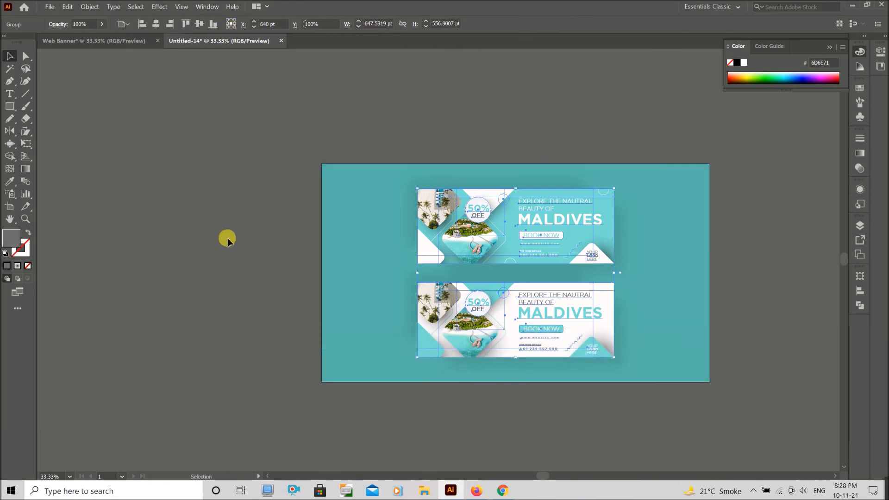
left_click(227, 239)
Start opening another file and go to the Youtube 2021 folder on Local Disk (F:).
key("ctrl+o")
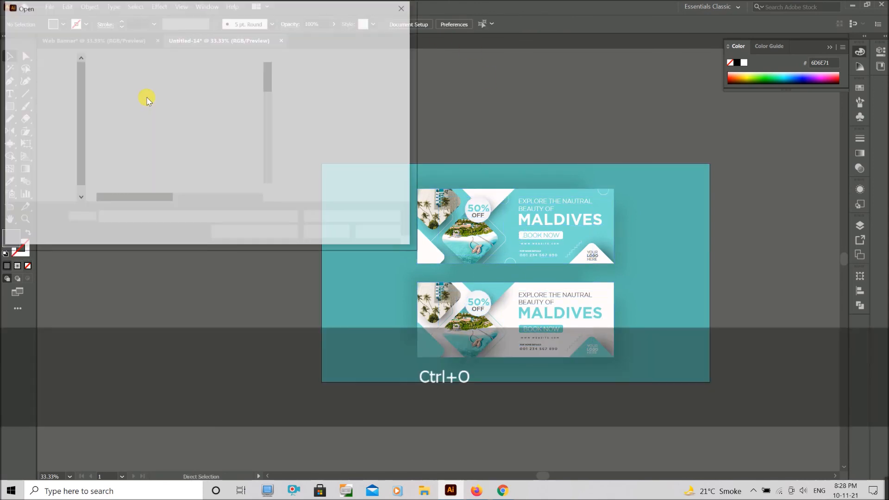
left_click(168, 157)
type("you")
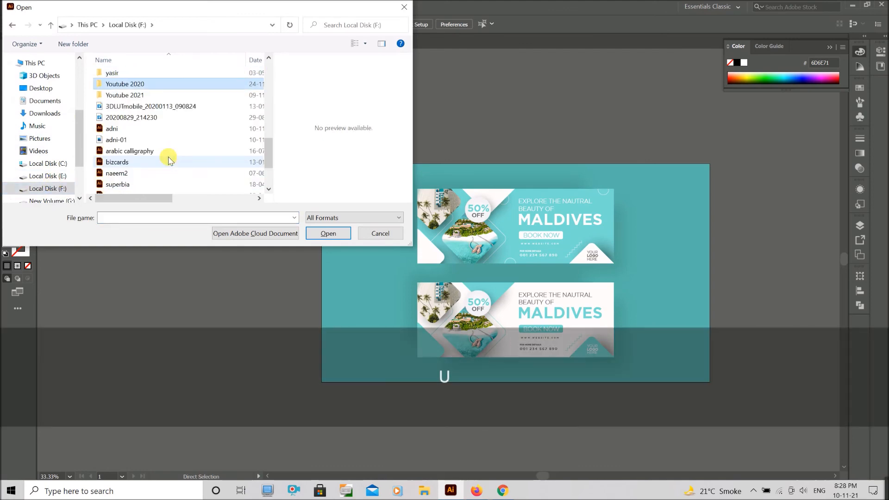
key("Down")
key("Return")
Find the Icons Illustrator file in the Youtube 2021 folder and open it.
scroll(188, 140, "down", 3)
scroll(190, 141, "down", 10)
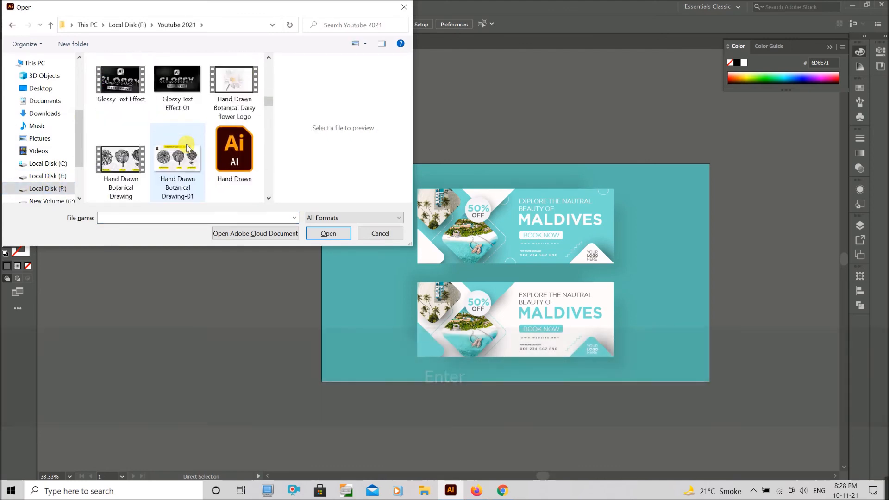
left_click(139, 105)
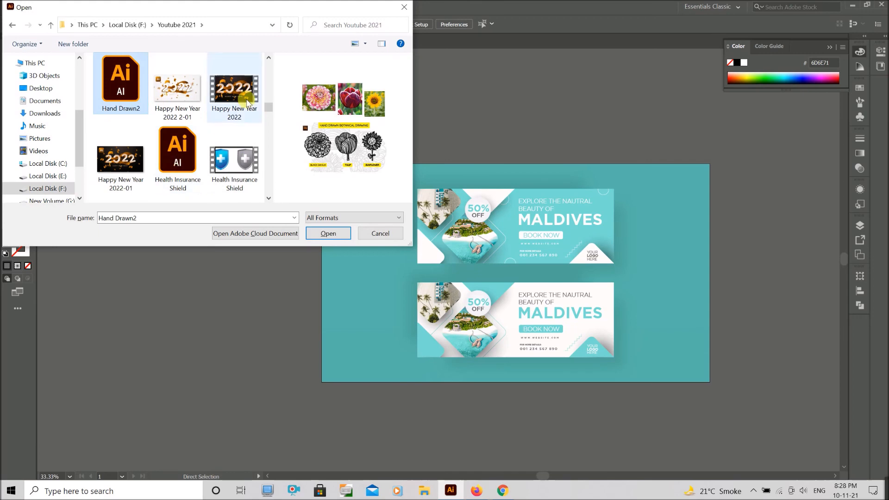
left_click(220, 95)
scroll(199, 107, "up", 1)
scroll(212, 118, "down", 1)
scroll(208, 128, "down", 1)
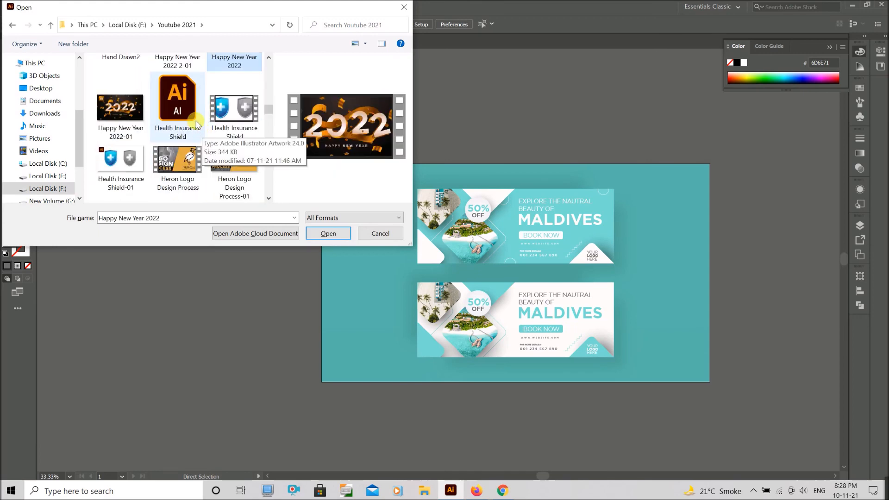
scroll(196, 123, "down", 1)
left_click(233, 106)
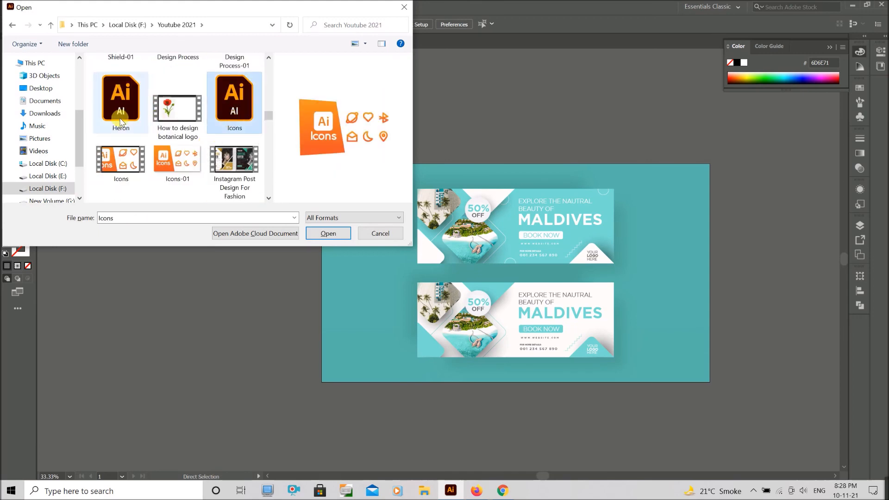
scroll(121, 121, "down", 1)
scroll(120, 121, "down", 1)
scroll(121, 122, "up", 1)
key("Return")
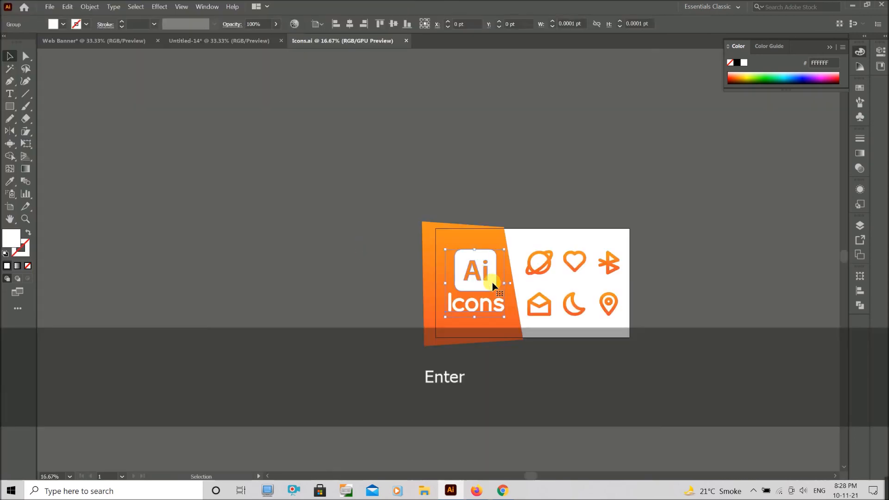
Copy the white Ai logo from Icons.ai into the banner document and place it in the artboard's upper-left corner.
double_click(493, 283)
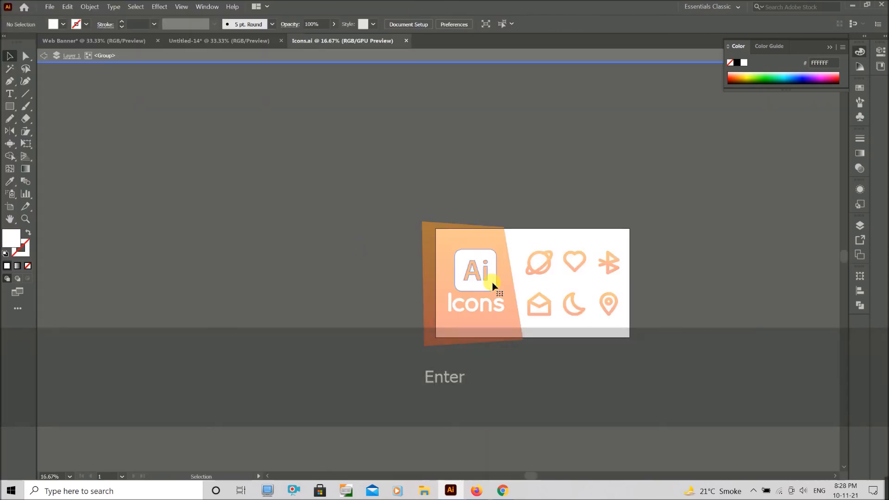
left_click(492, 283)
double_click(334, 258)
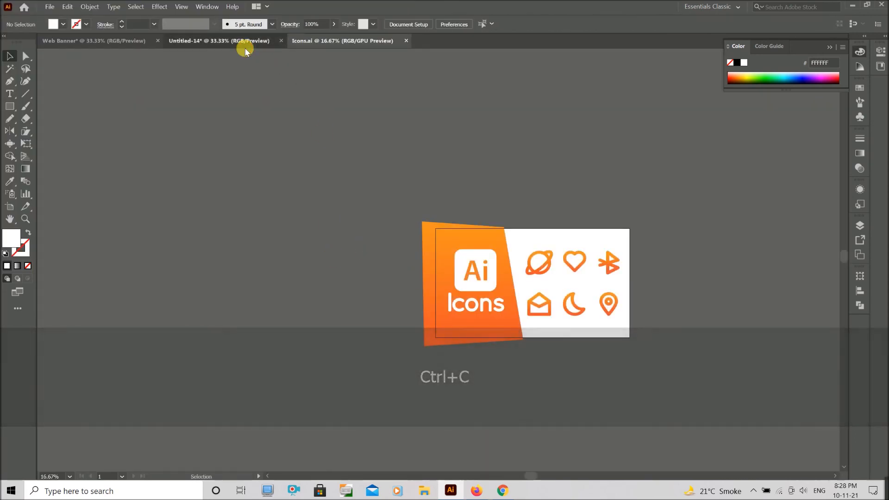
left_click(242, 42)
key("shift+ctrl+v")
left_click_drag(456, 298, 370, 208)
left_click(290, 222)
scroll(289, 254, "up", 1)
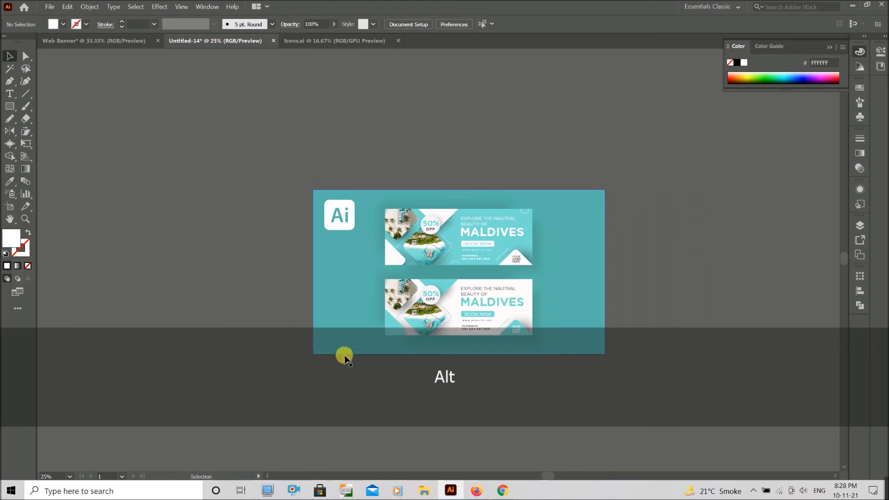
scroll(395, 380, "up", 1)
scroll(395, 383, "down", 3)
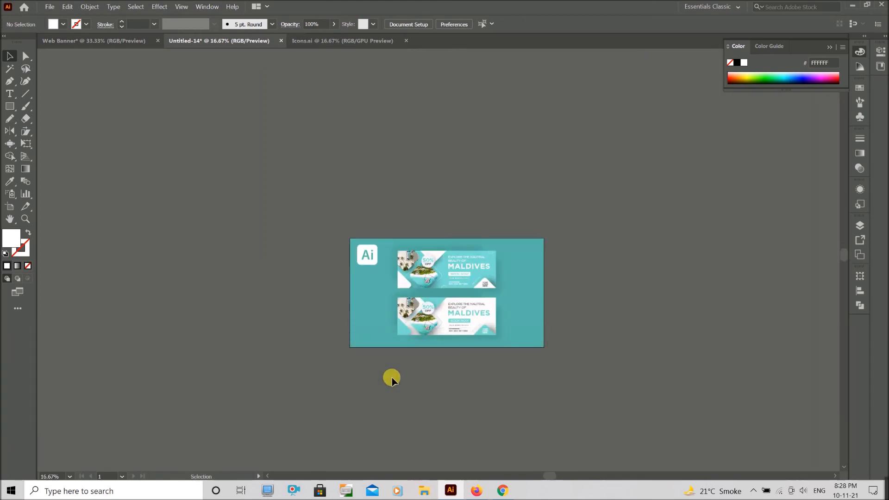
scroll(403, 376, "up", 1)
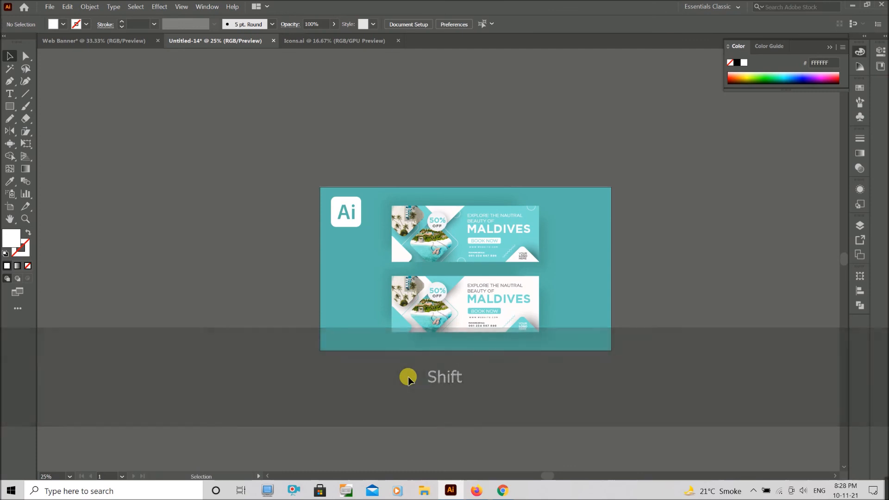
scroll(407, 378, "up", 1)
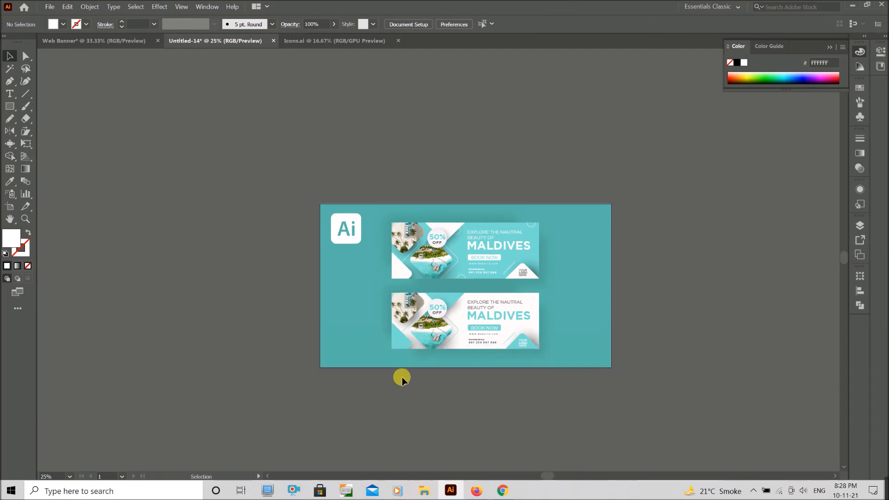
scroll(408, 378, "up", 1)
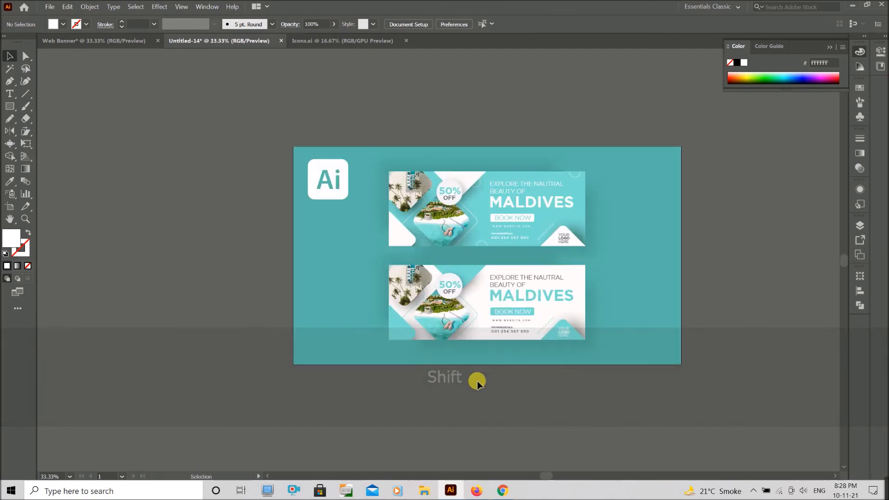